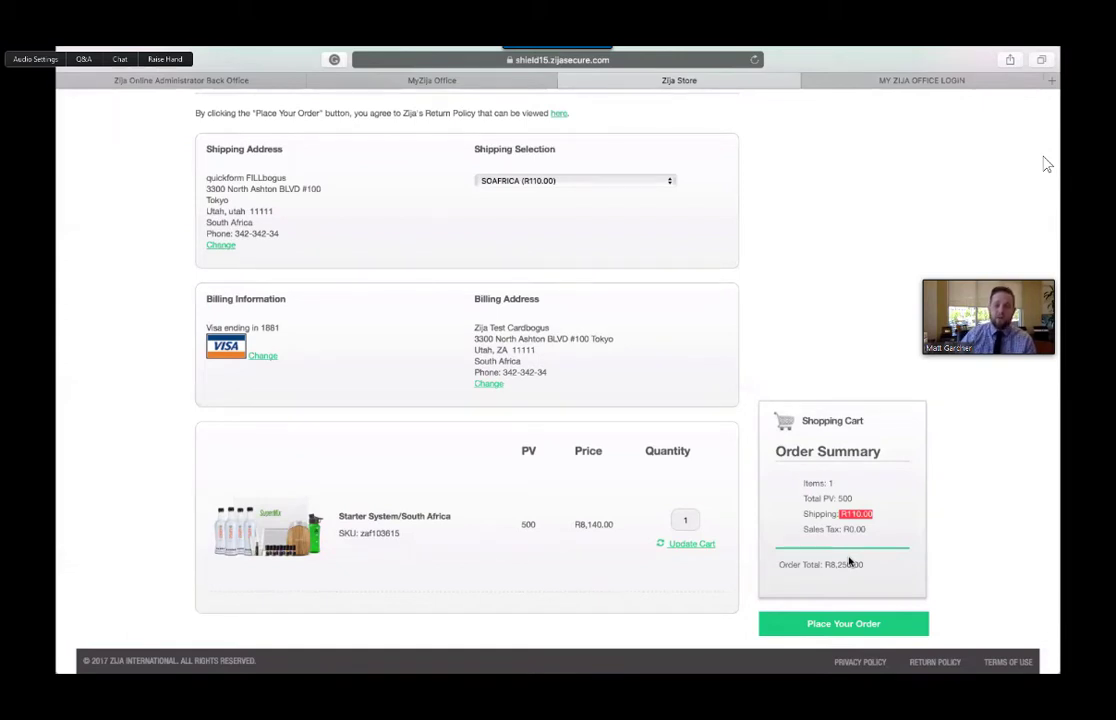
- Check the order total in the order summary and place the Starter System/South Africa order
triple_click(783, 572)
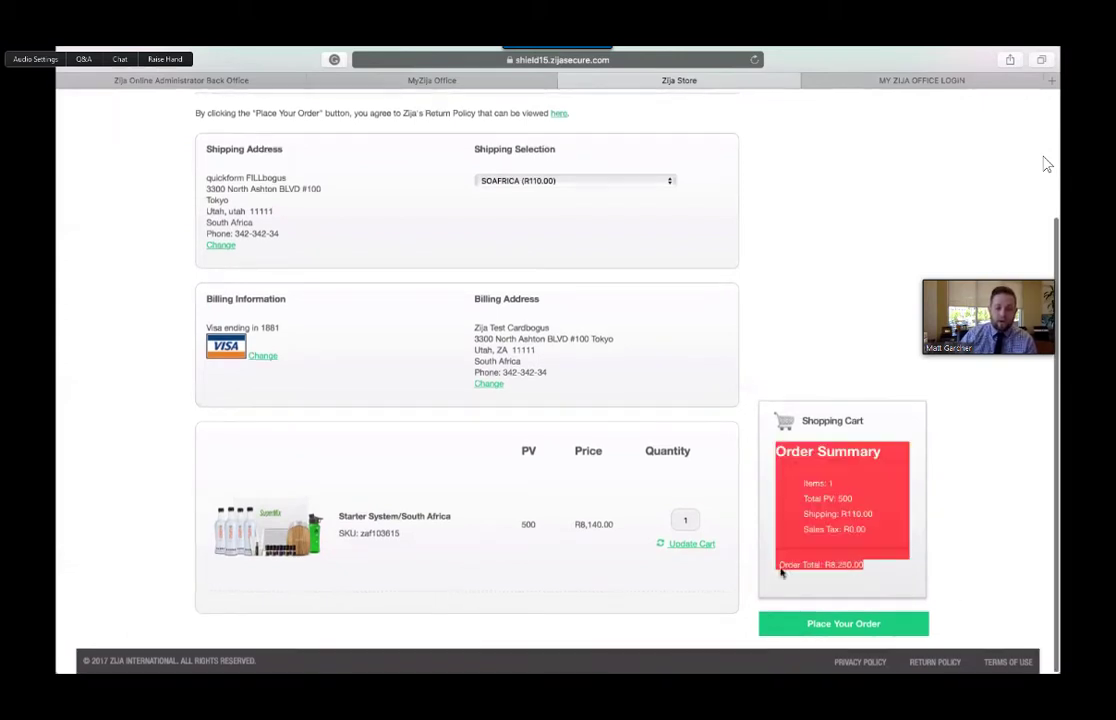
left_click_drag(783, 572, 941, 553)
left_click(809, 563)
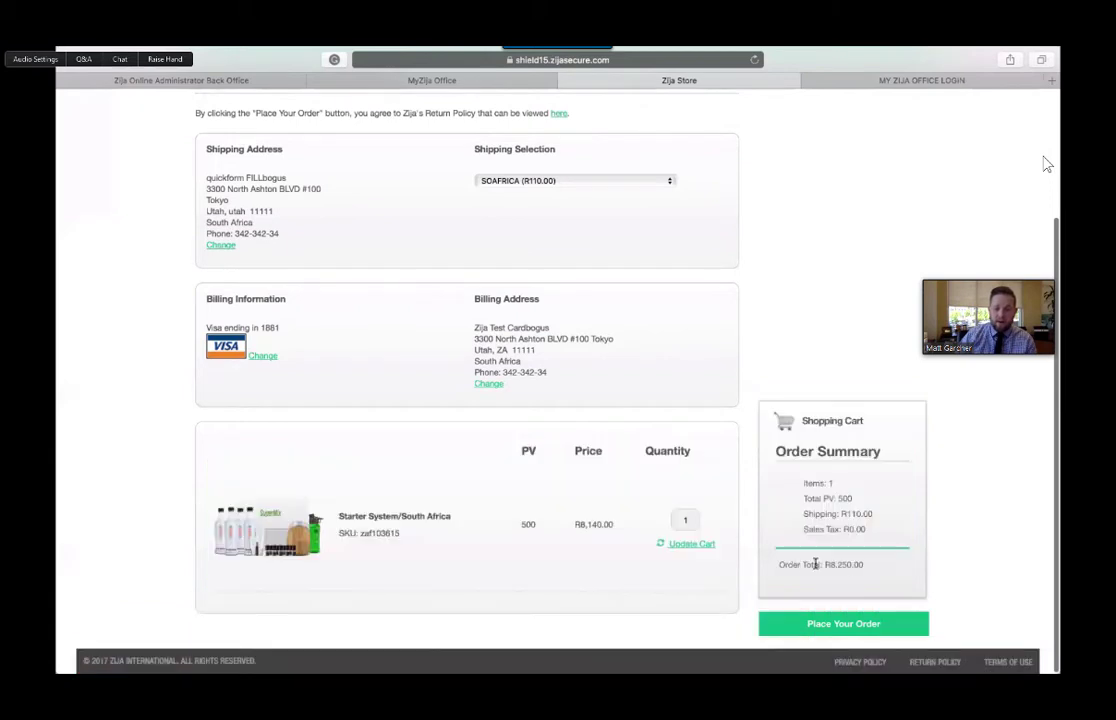
left_click(840, 627)
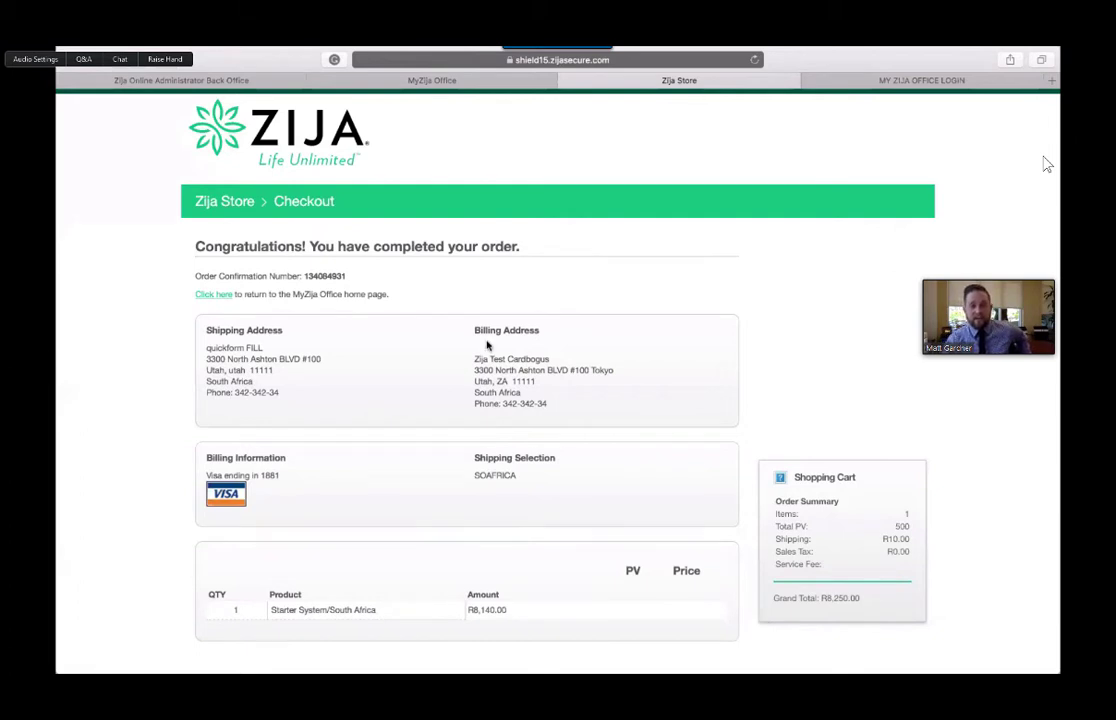
- Review the completed order's confirmation page and highlight the order confirmation number
scroll(666, 344, "down", 1)
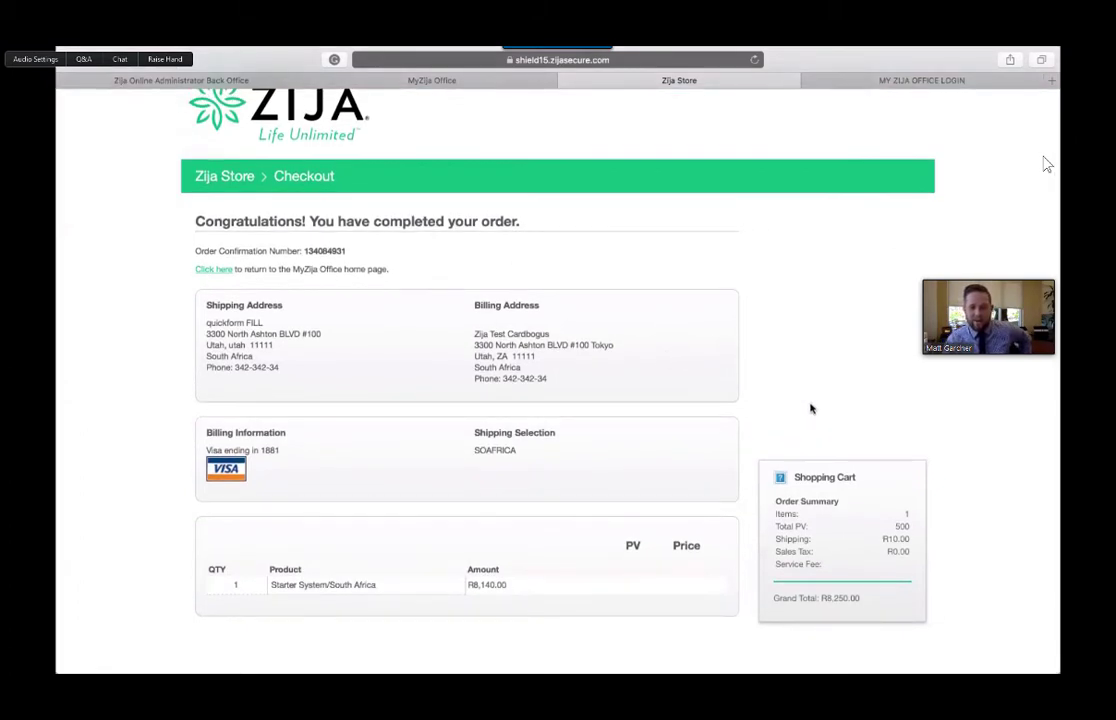
scroll(480, 280, "up", 1)
left_click(208, 133)
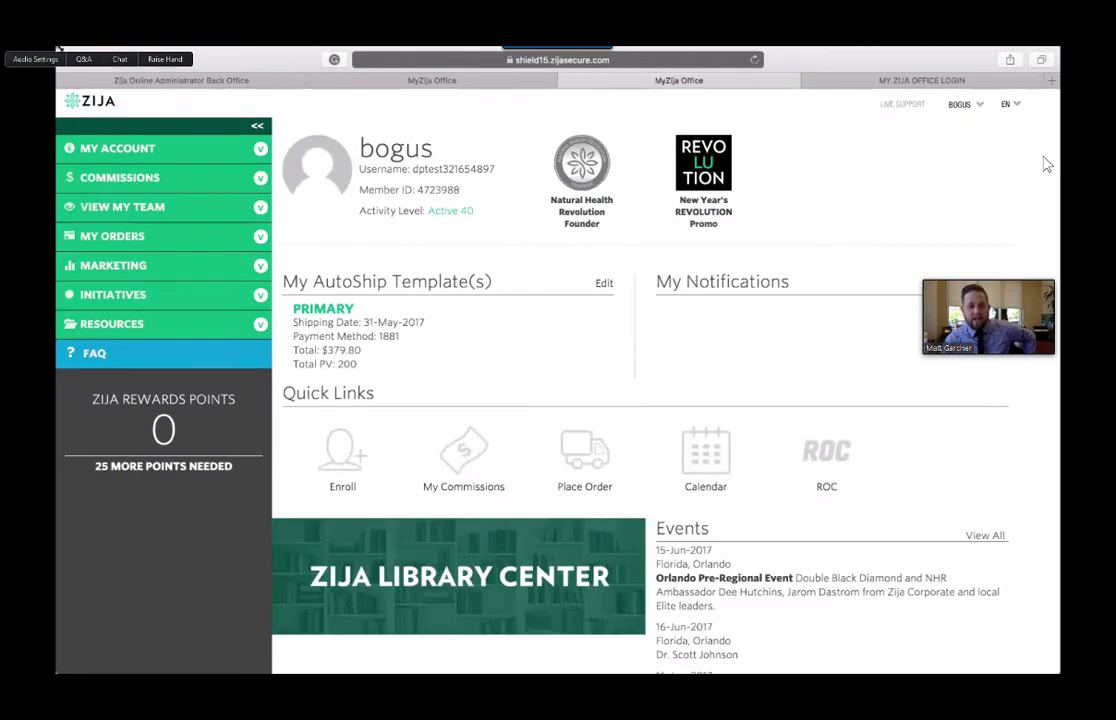
key("super+bracketleft")
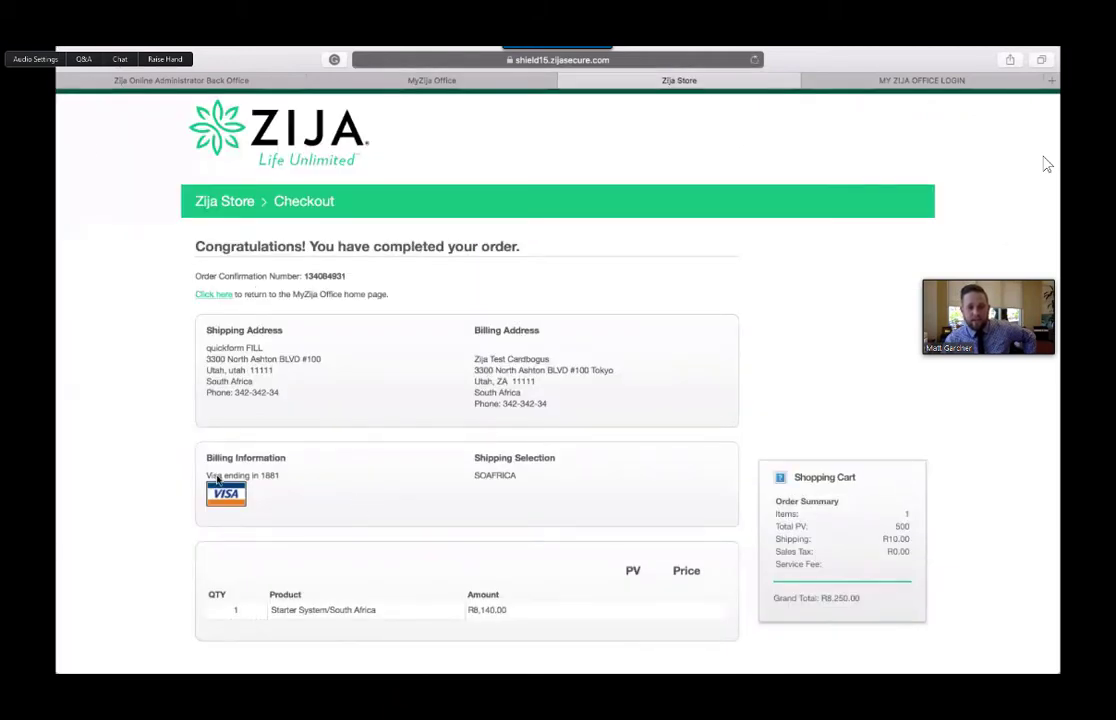
left_click_drag(348, 276, 305, 280)
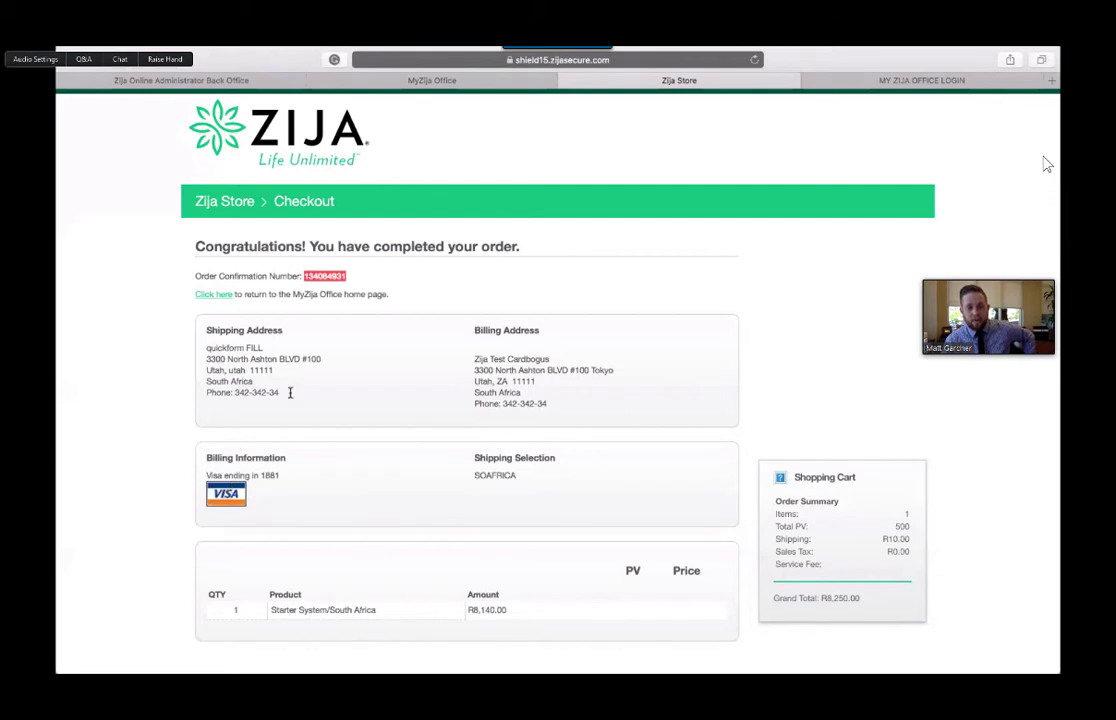
- Return to the MyZija Office home page and open the newest invoice from the order history
left_click(225, 295)
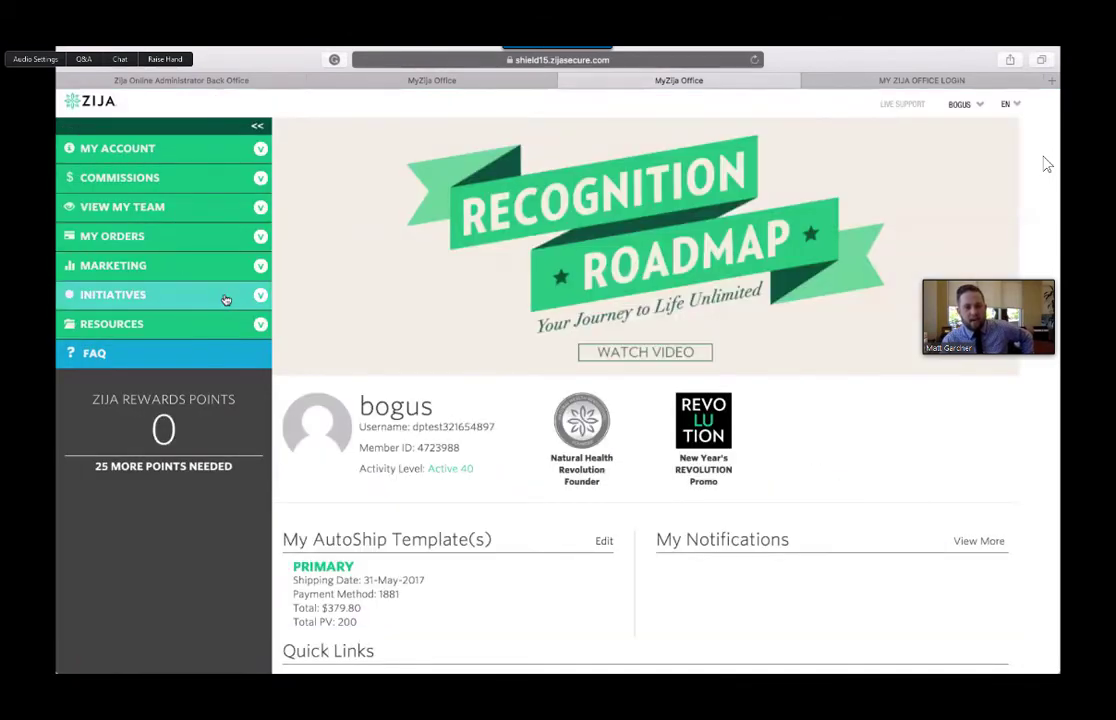
left_click(187, 237)
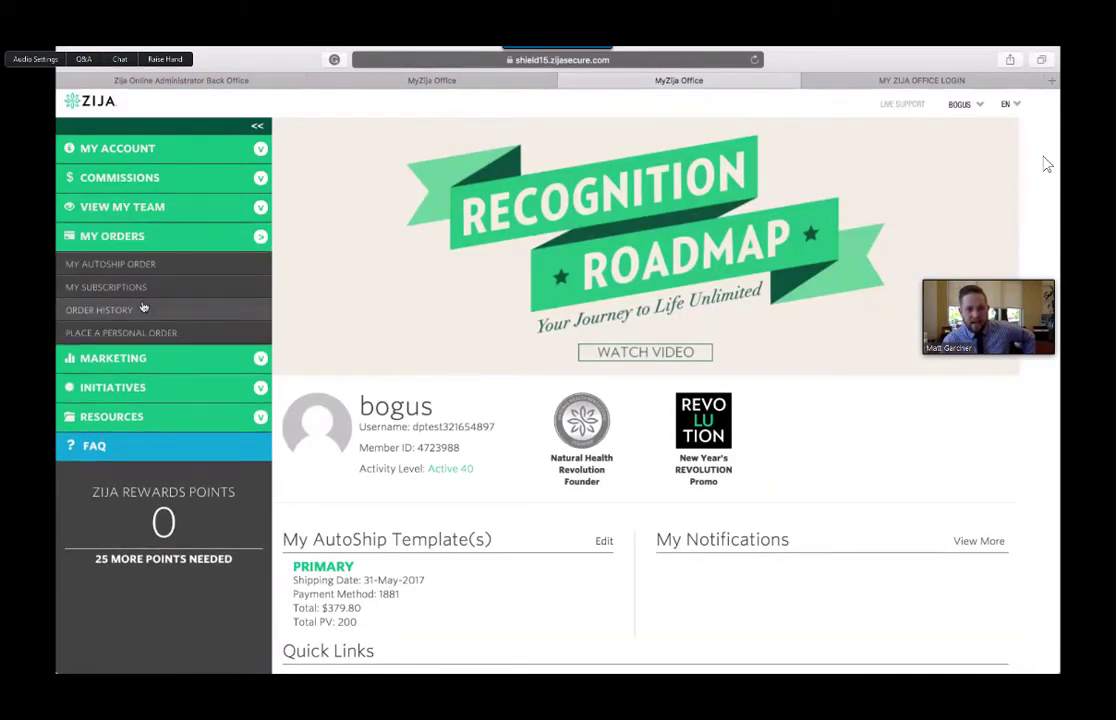
left_click(111, 311)
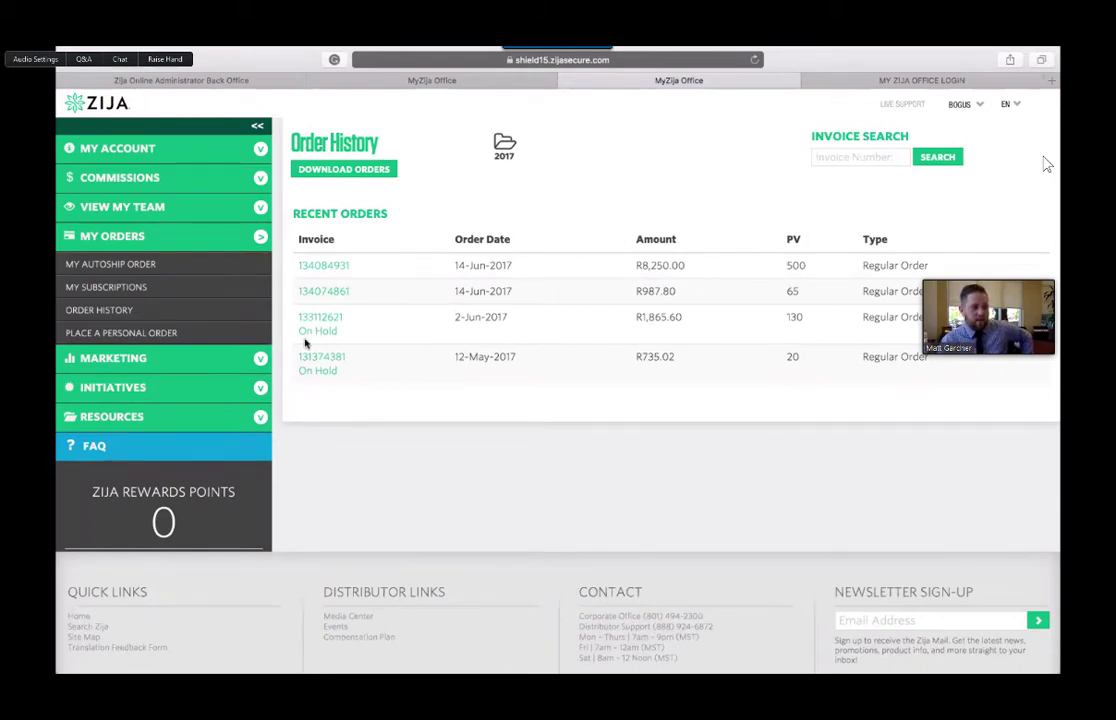
left_click(333, 267)
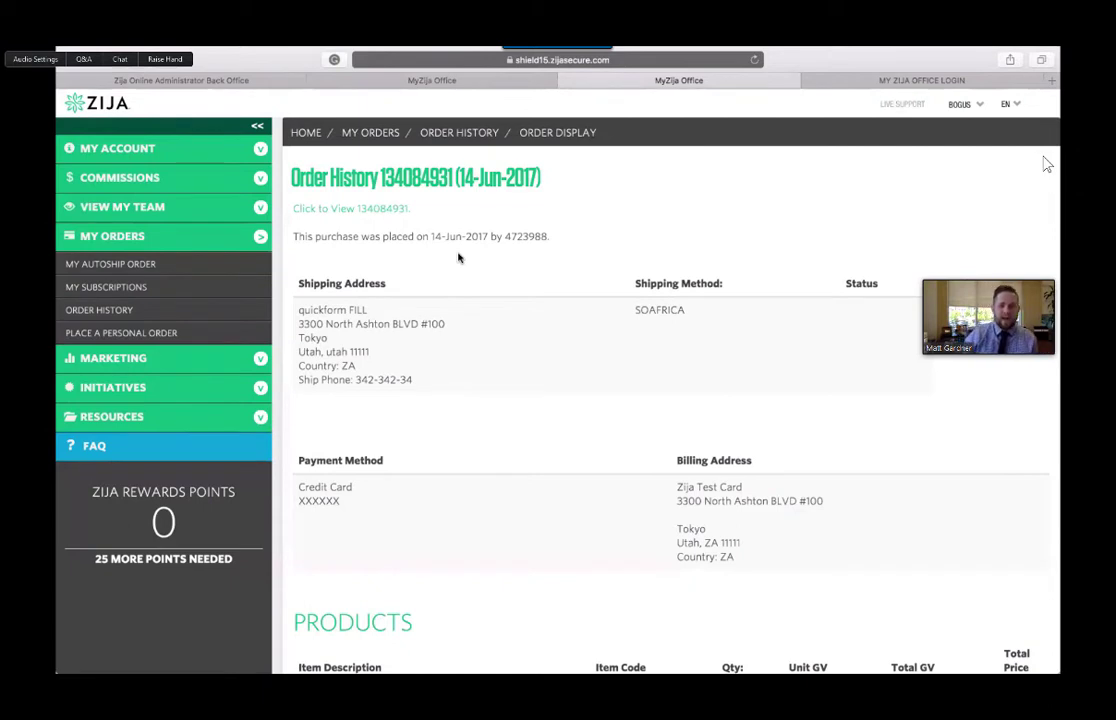
- Examine the order's date, shipping address, payment method, product line and order totals
scroll(570, 453, "down", 1)
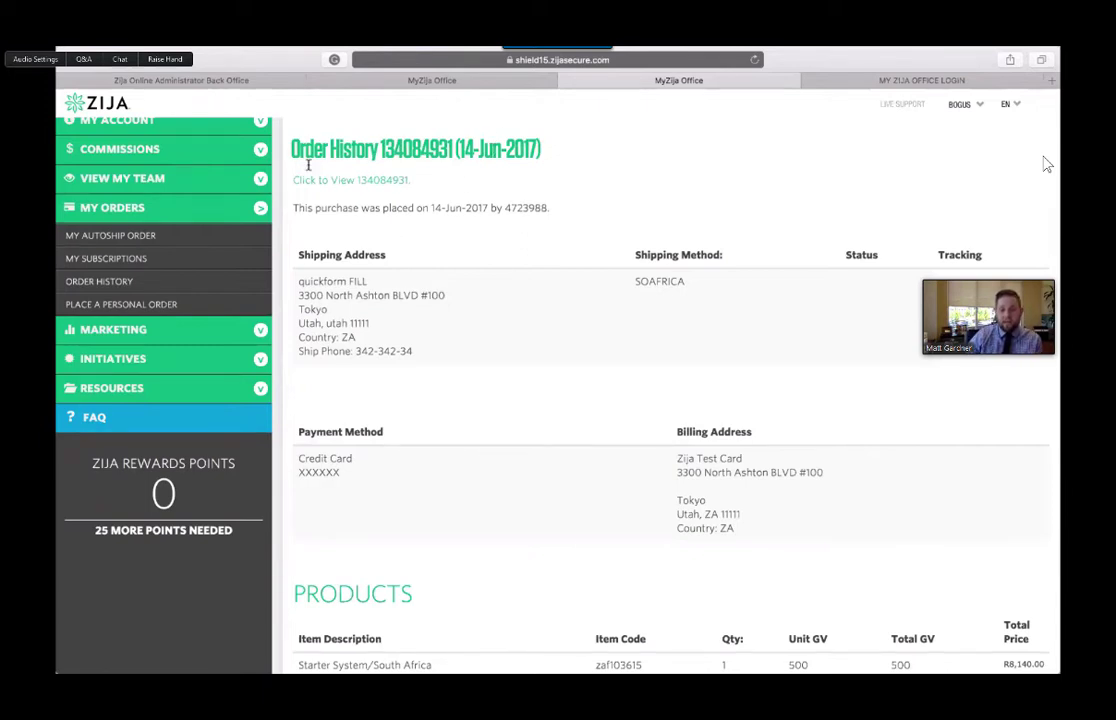
left_click_drag(378, 148, 556, 148)
left_click_drag(296, 279, 441, 401)
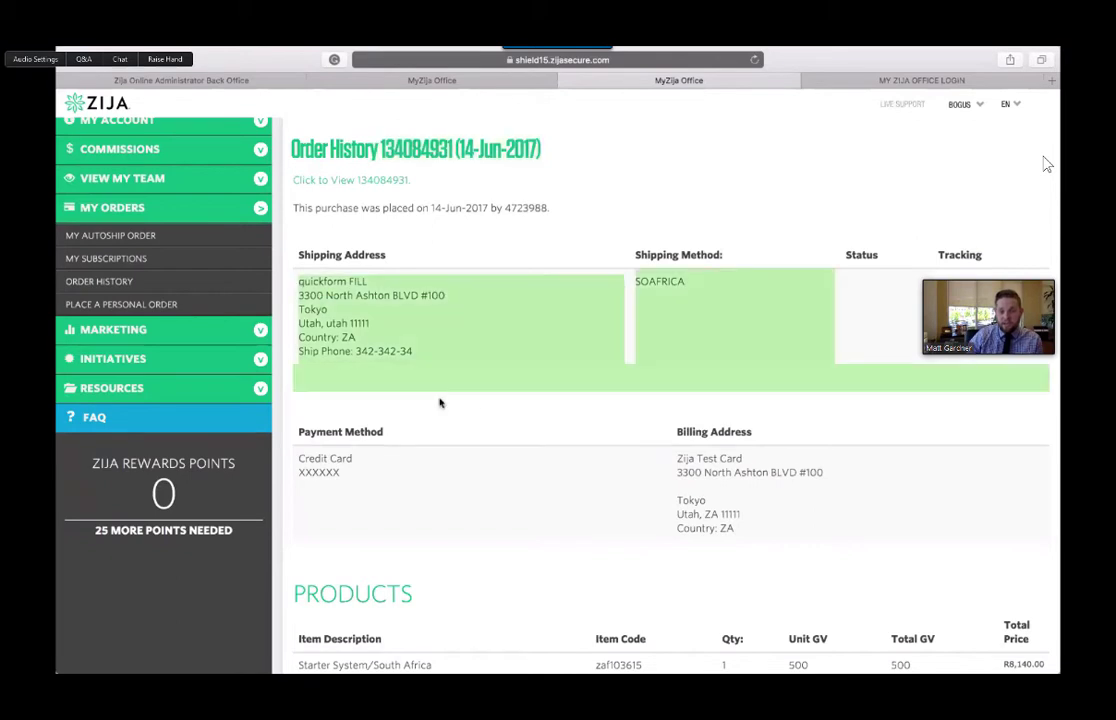
left_click_drag(299, 452, 737, 466)
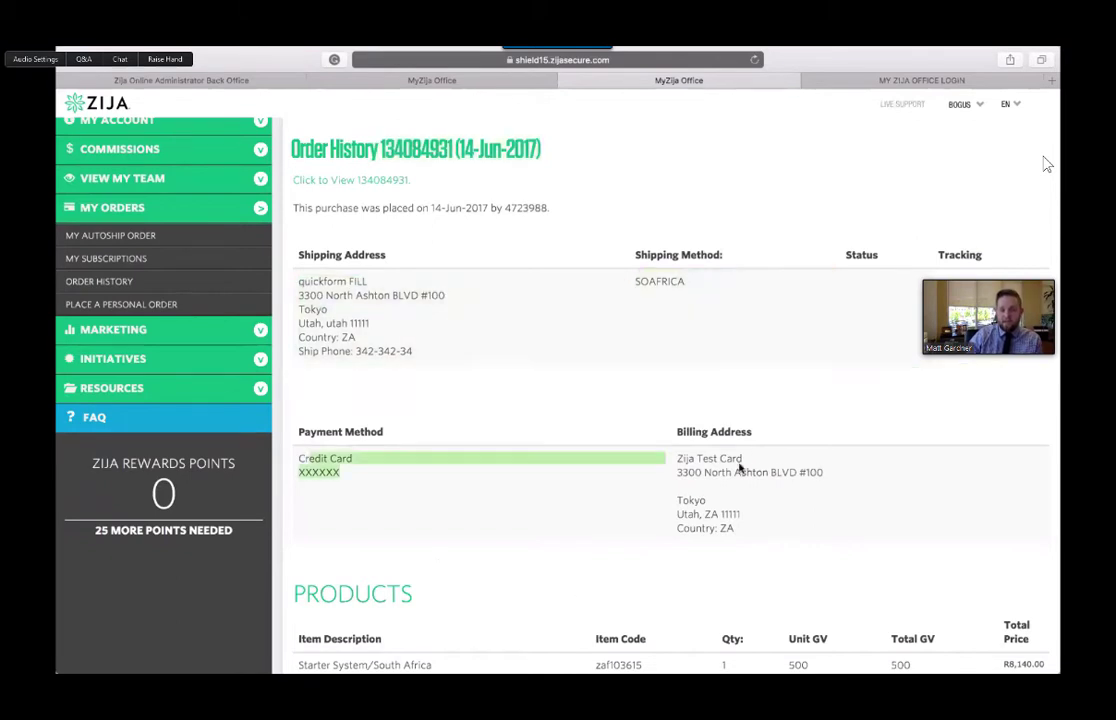
scroll(713, 556, "down", 1)
scroll(713, 556, "down", 5)
left_click_drag(299, 445, 990, 444)
scroll(768, 525, "down", 2)
left_click_drag(299, 497, 403, 537)
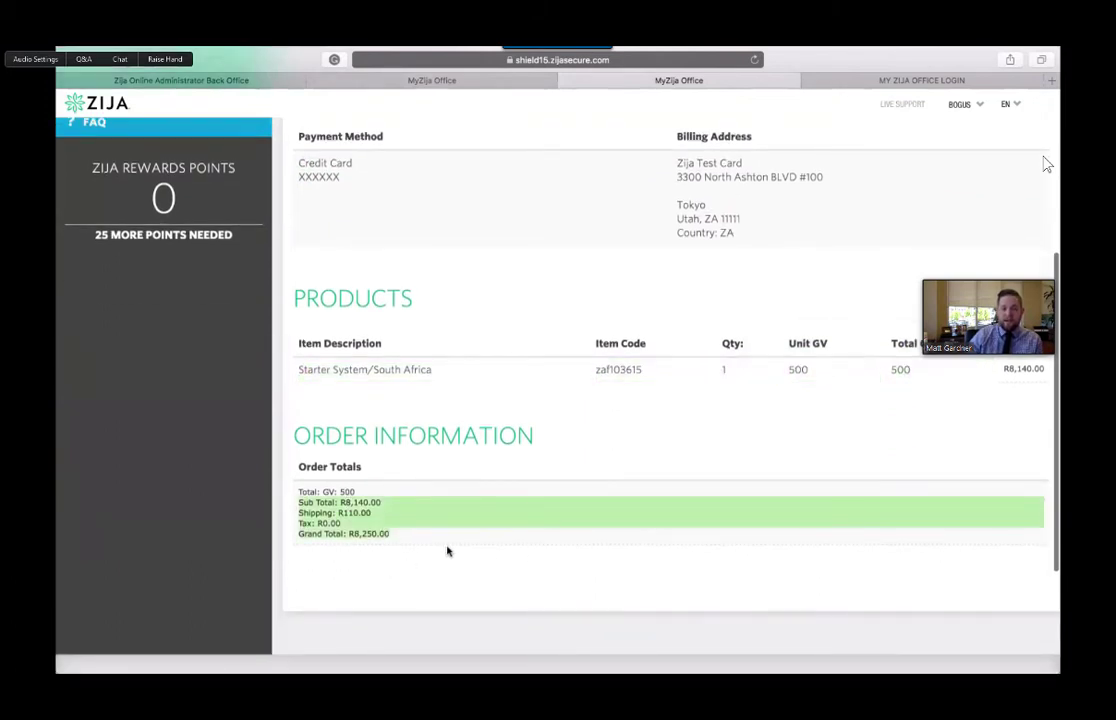
scroll(458, 316, "up", 7)
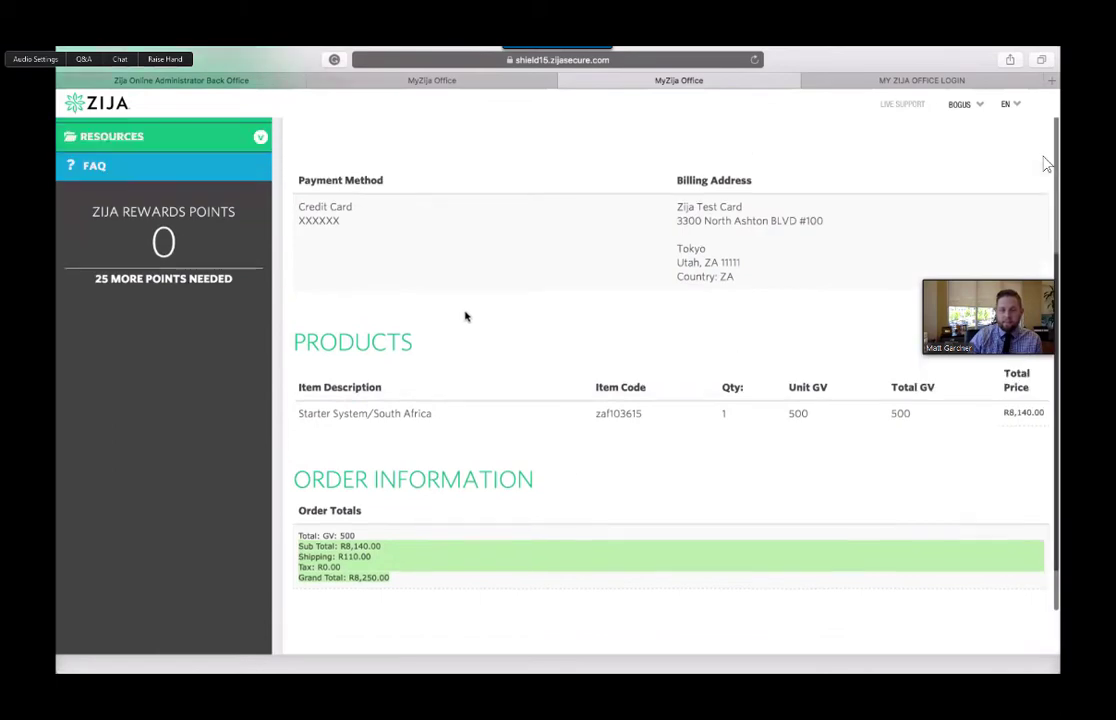
scroll(370, 253, "up", 2)
- Open the second 14-Jun-2017 order from the order history and examine its GV, subtotal, tax and grand total
left_click(99, 304)
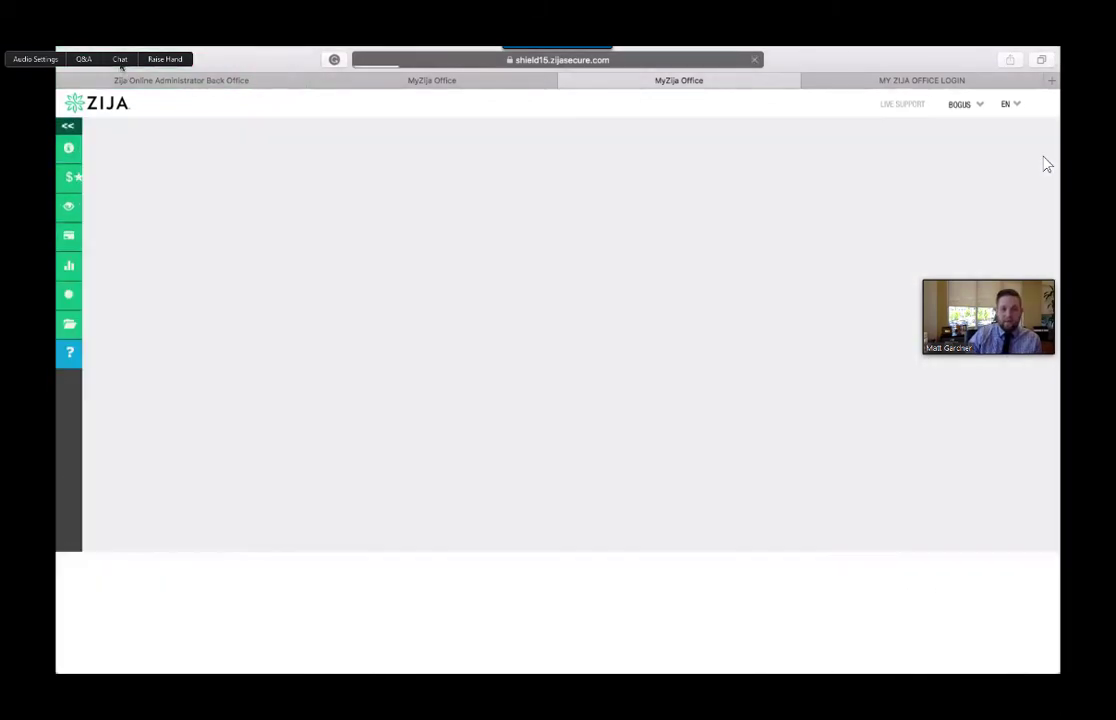
left_click(327, 294)
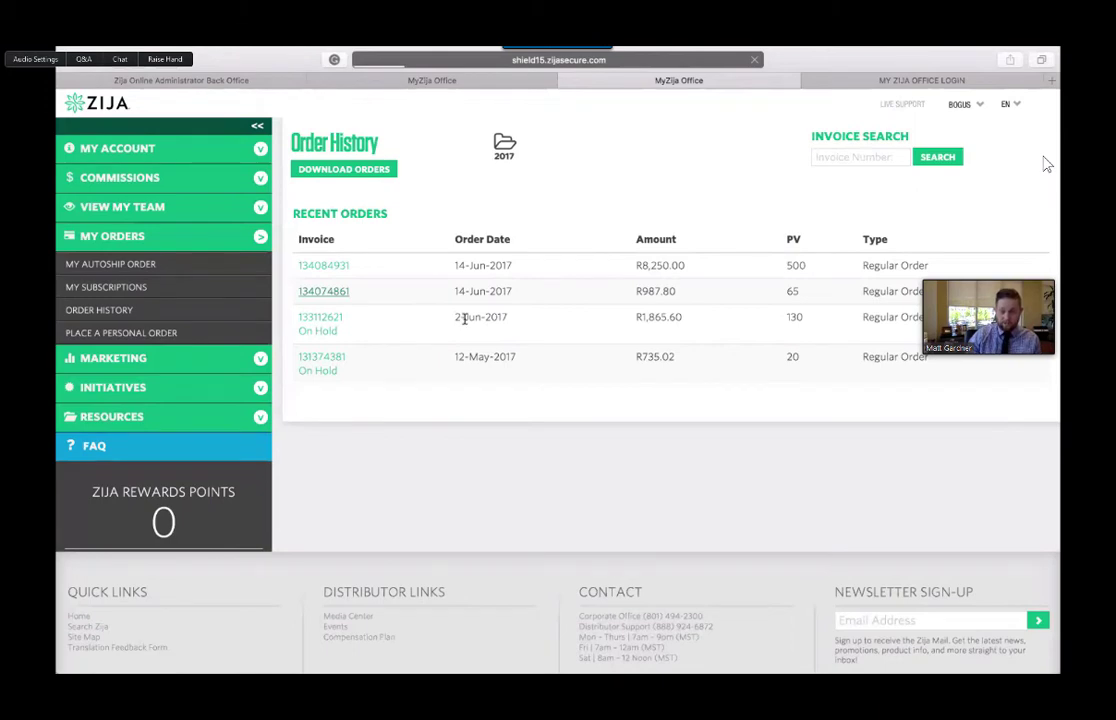
scroll(491, 364, "down", 3)
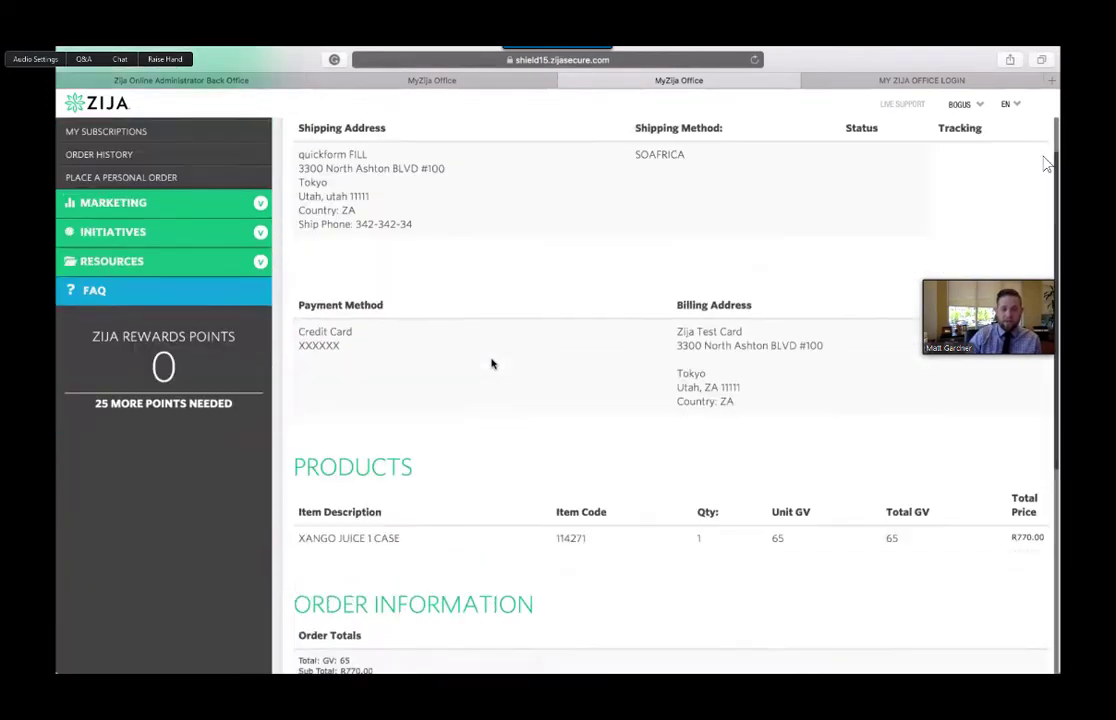
scroll(491, 364, "down", 5)
left_click_drag(391, 364, 296, 306)
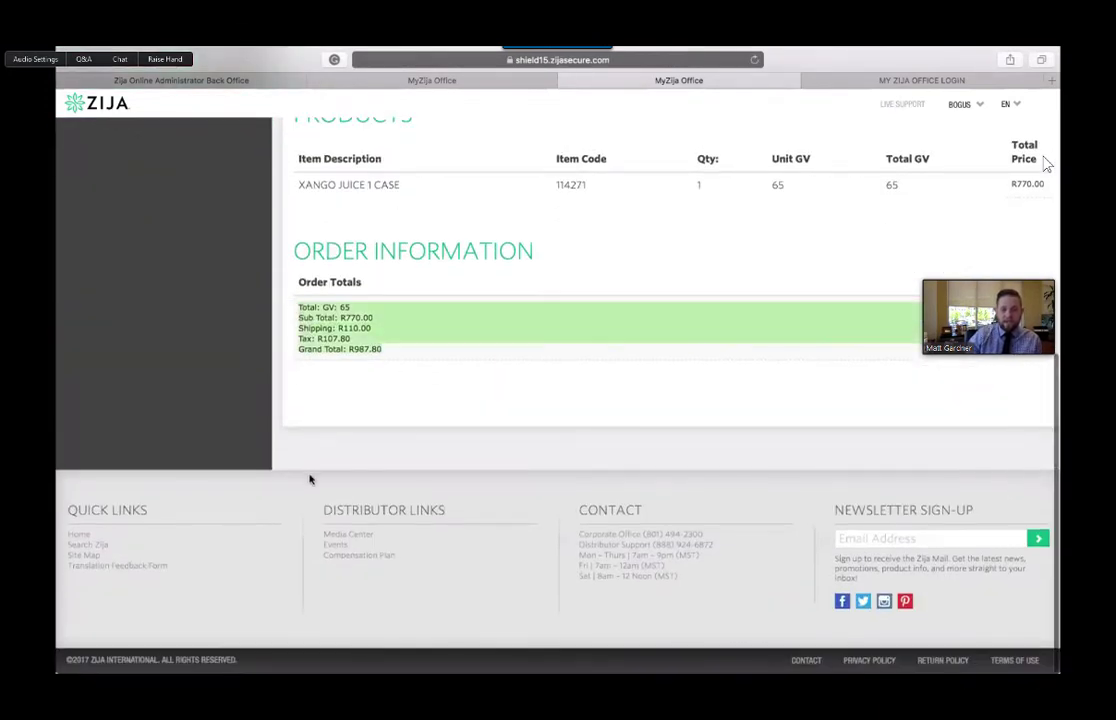
double_click(345, 307)
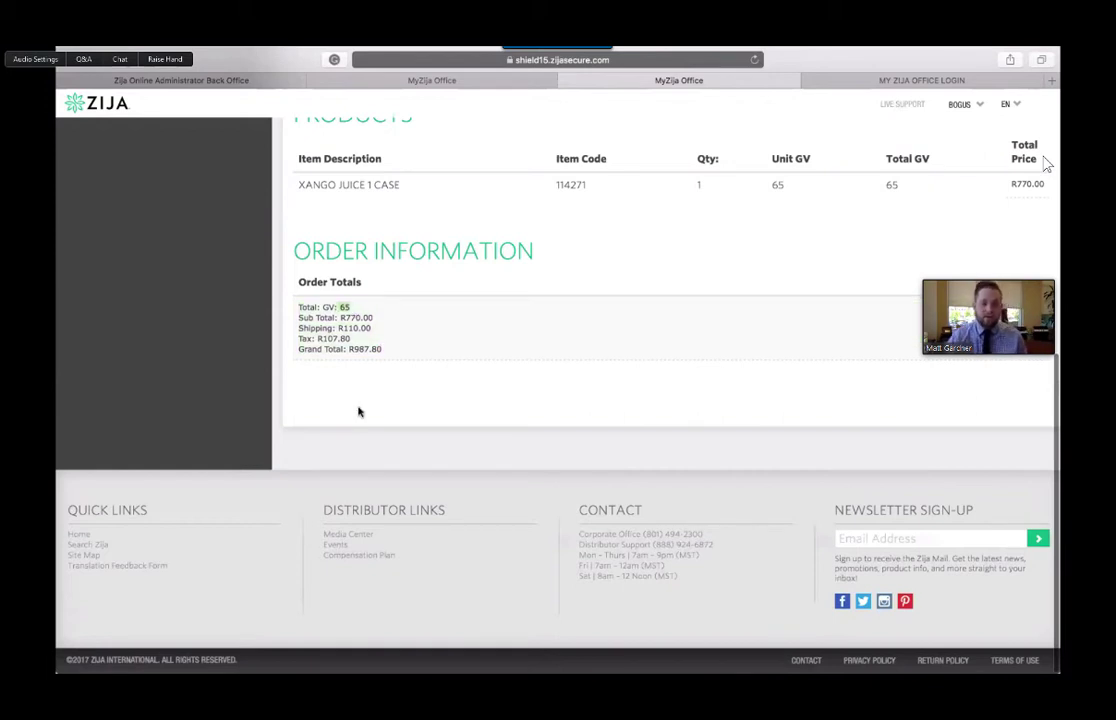
left_click_drag(373, 317, 323, 339)
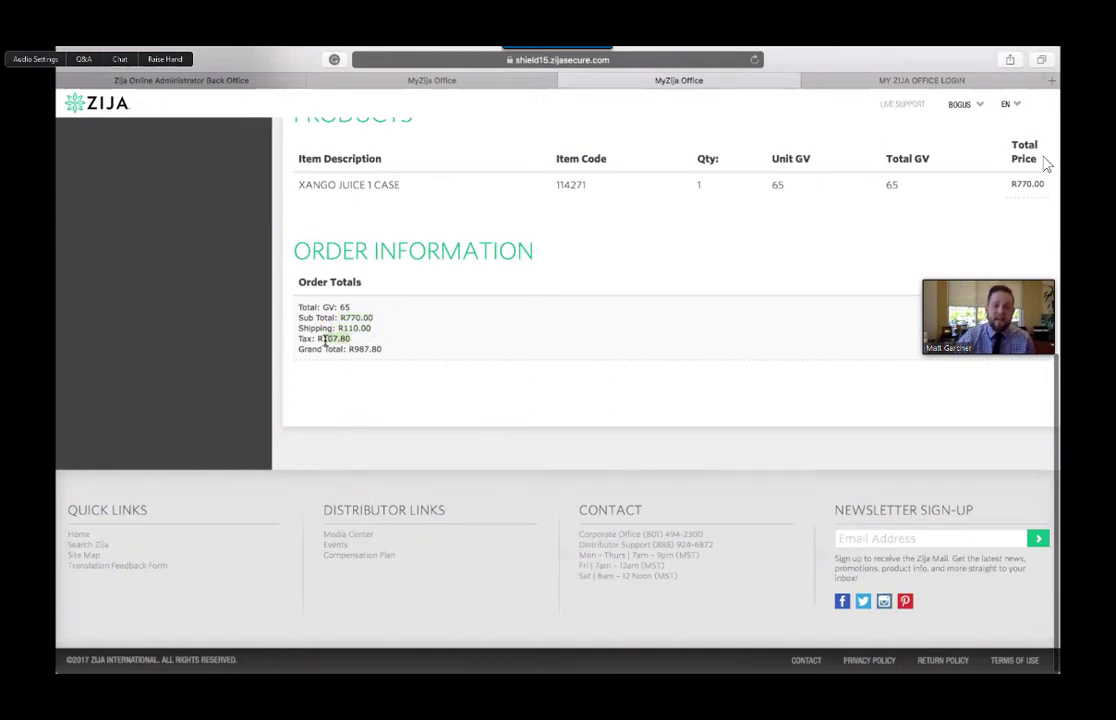
left_click(406, 385)
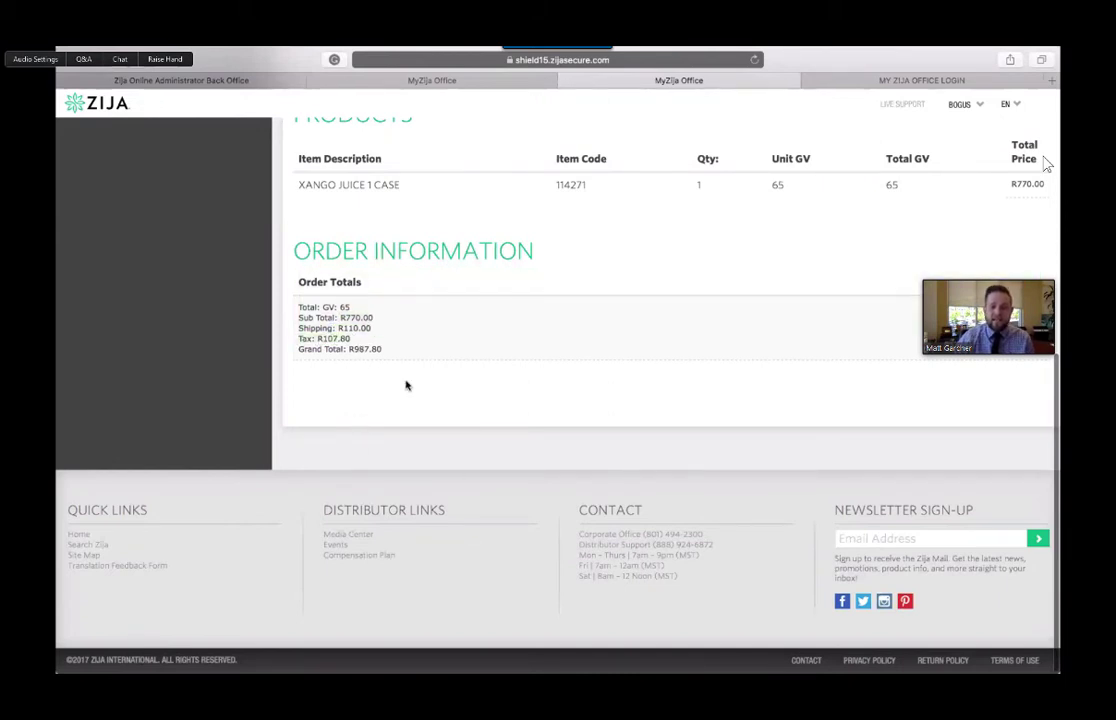
left_click_drag(381, 349, 348, 349)
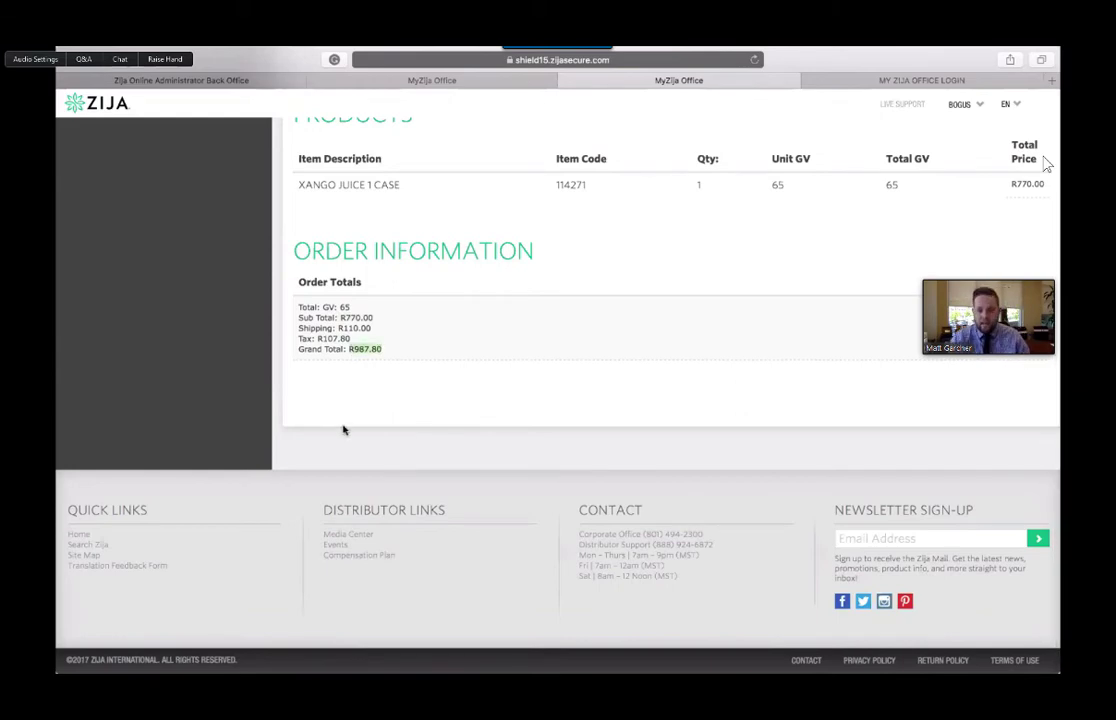
scroll(375, 367, "up", 5)
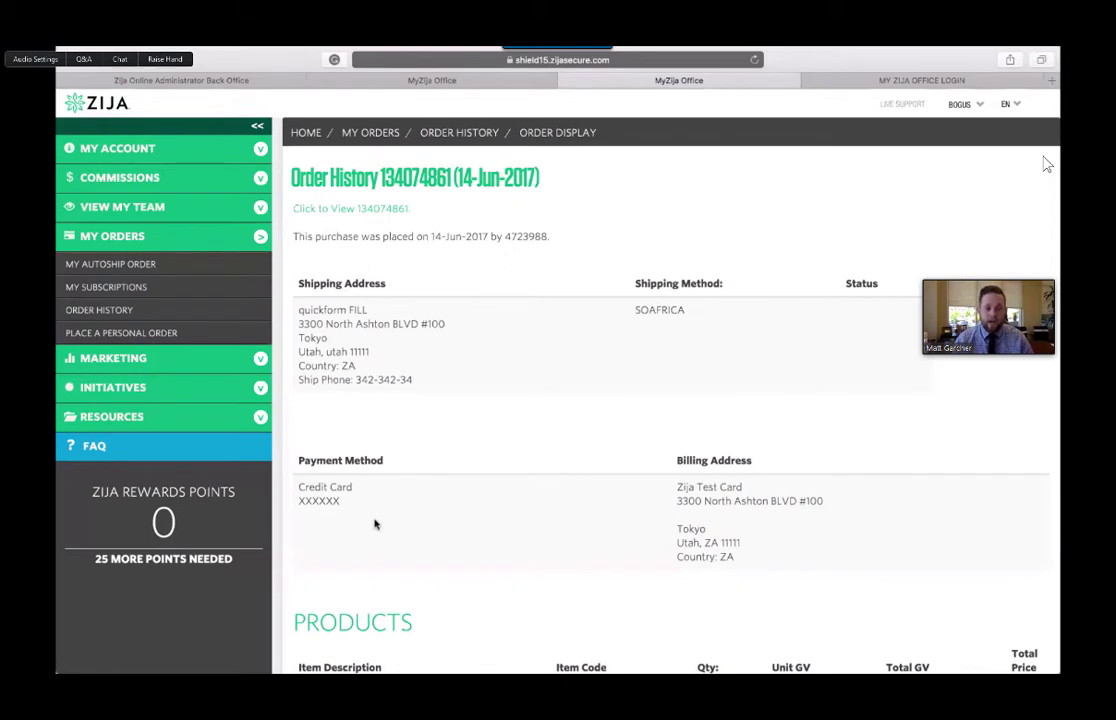
- Open the invoice view for this order and glance at the Administrator Back Office before returning to the order details
left_click(340, 210)
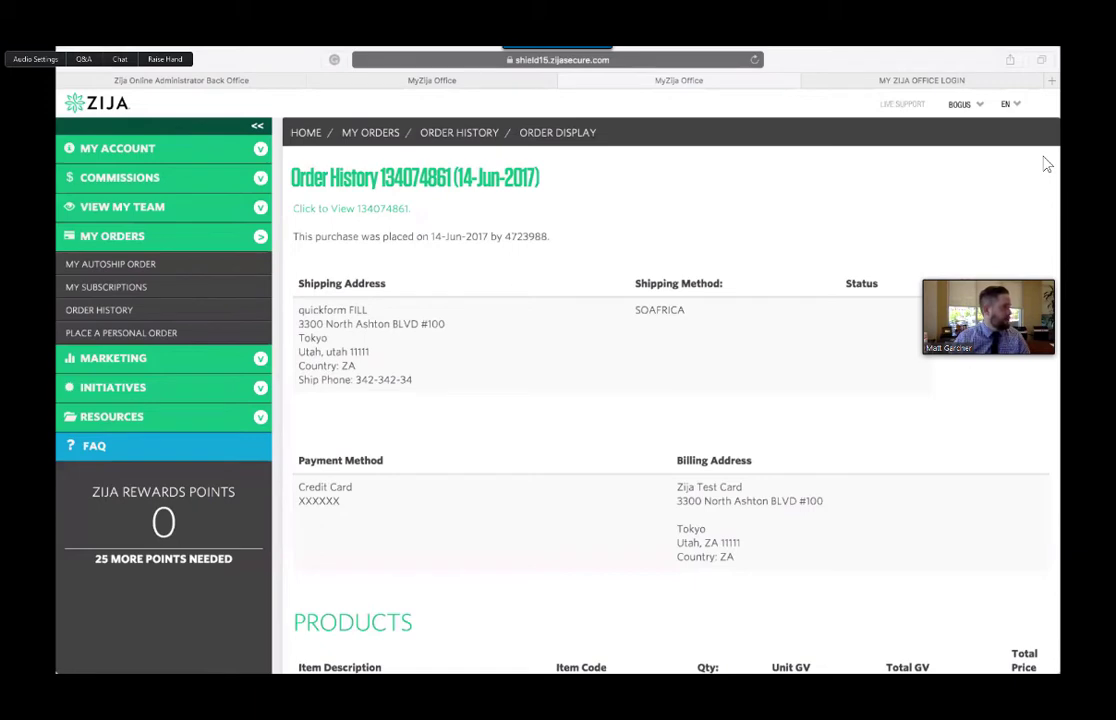
key("super+1")
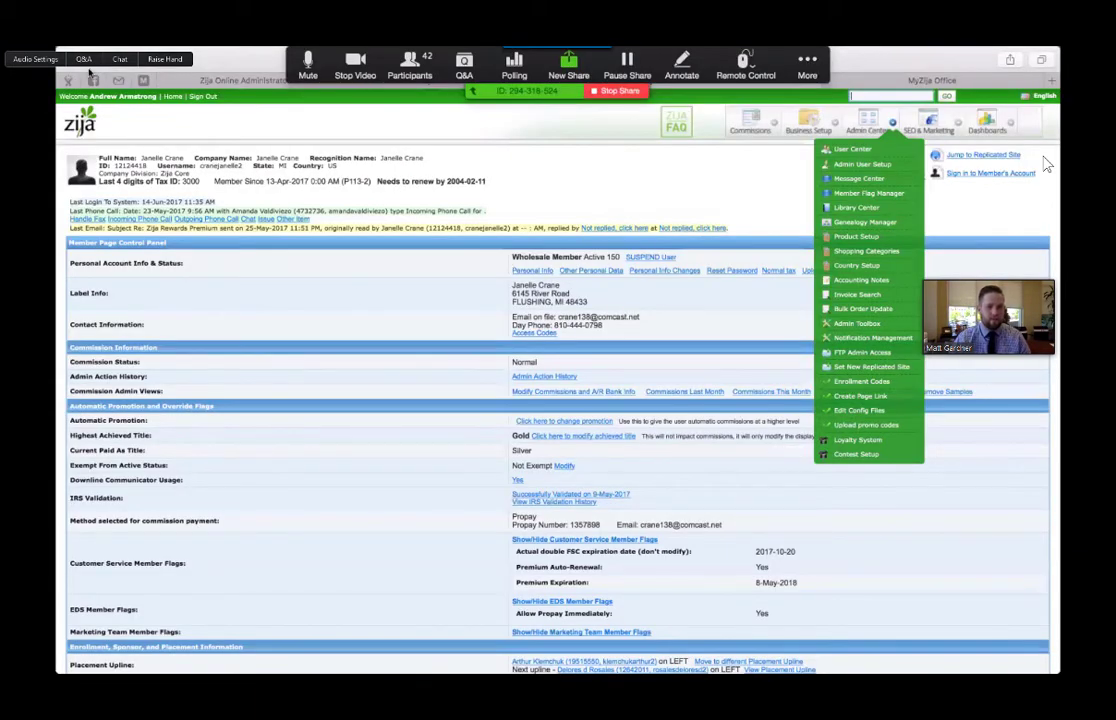
key("super+3")
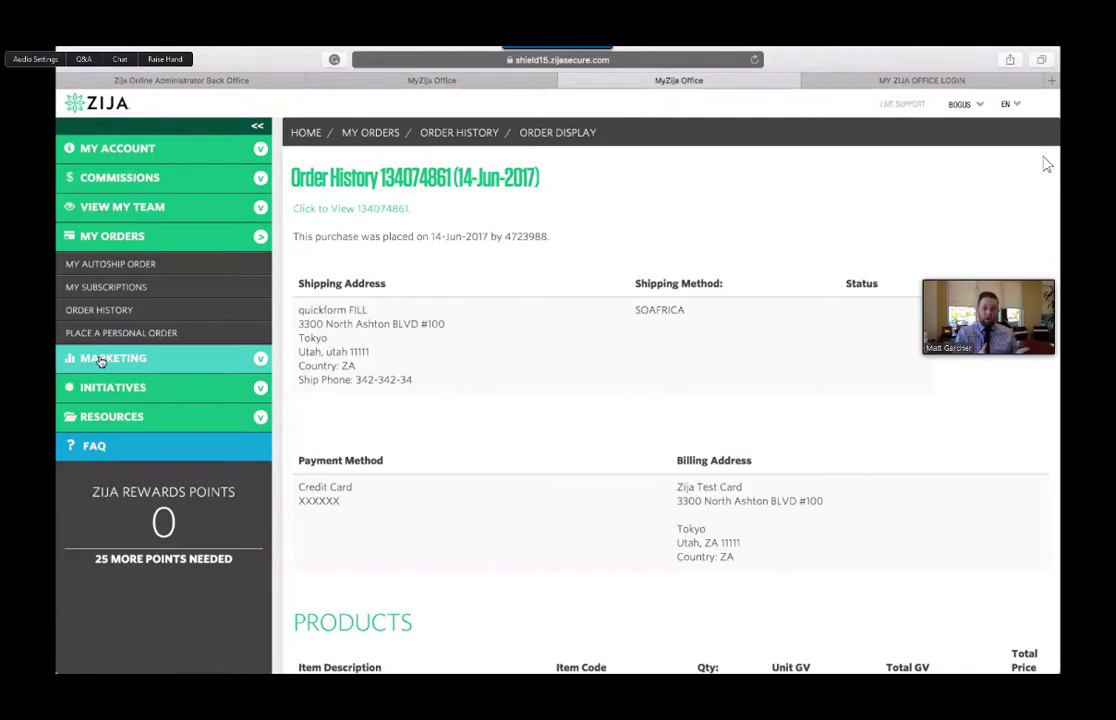
- Open the AutoShip order on file and examine its next shipment date, cost, shipping weight and item description
left_click(131, 266)
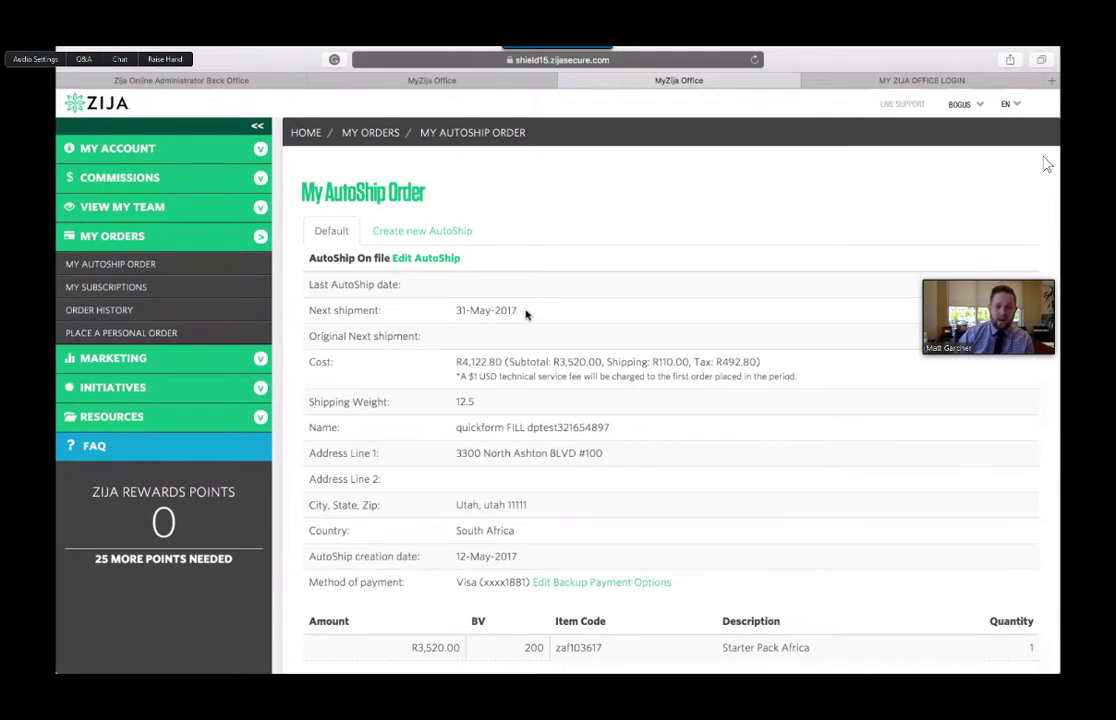
left_click_drag(461, 311, 441, 311)
left_click(467, 310)
double_click(465, 361)
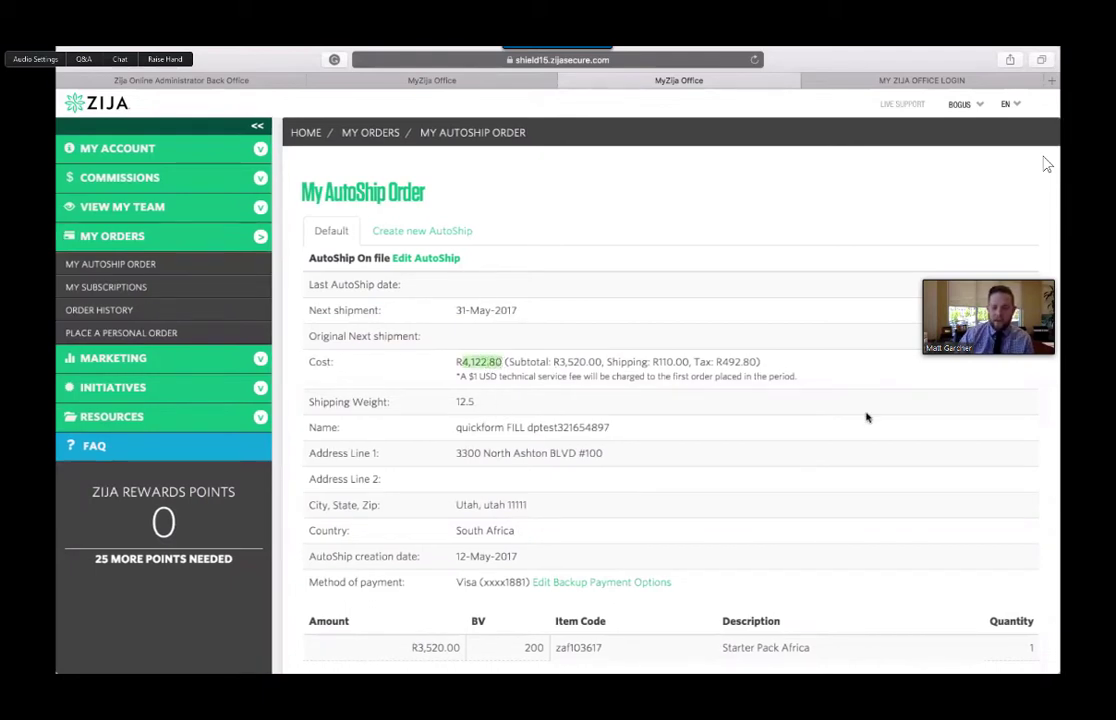
double_click(464, 401)
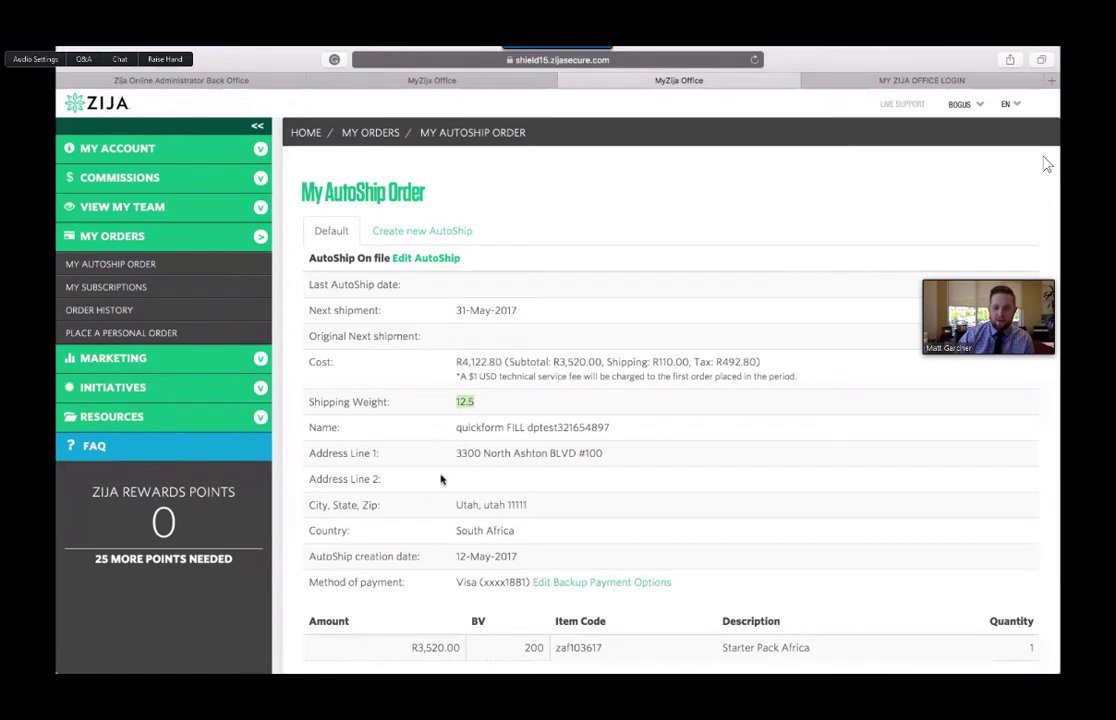
scroll(533, 565, "down", 1)
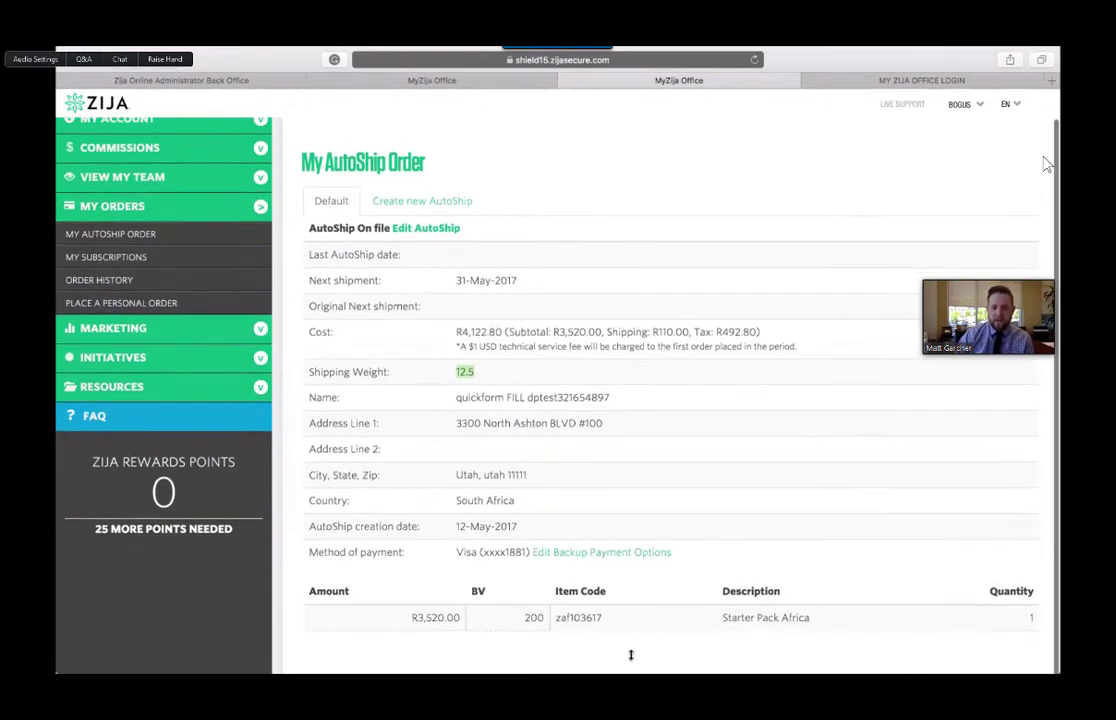
left_click_drag(752, 620, 722, 618)
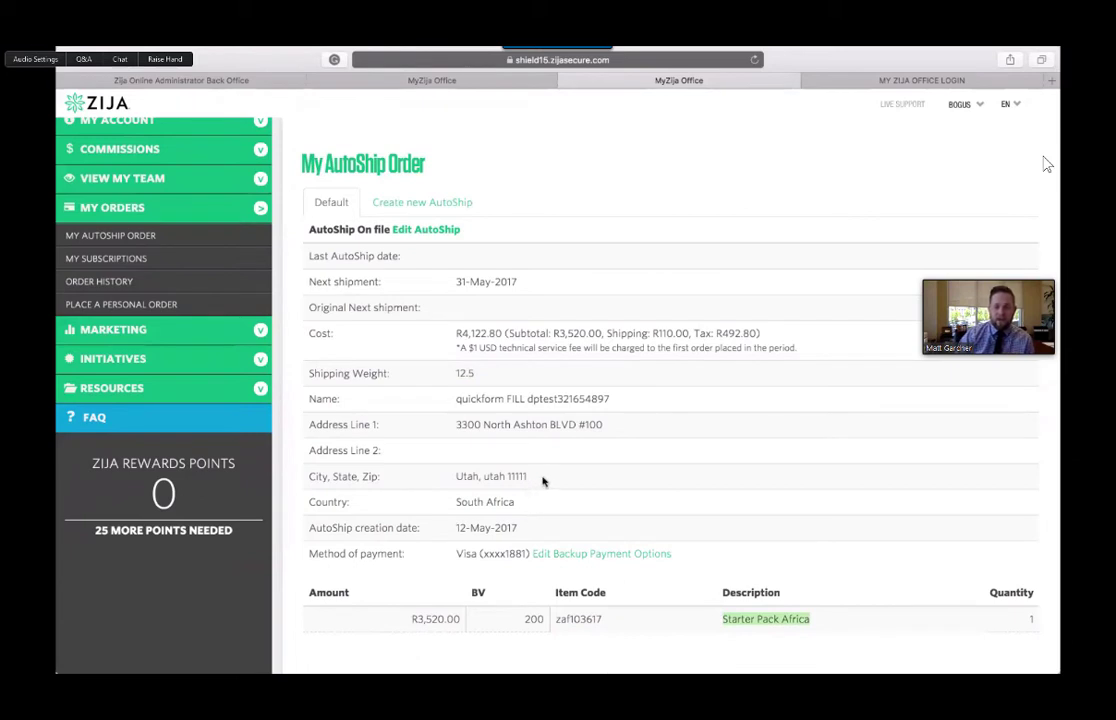
- Open the default AutoShip order for editing
scroll(530, 500, "up", 1)
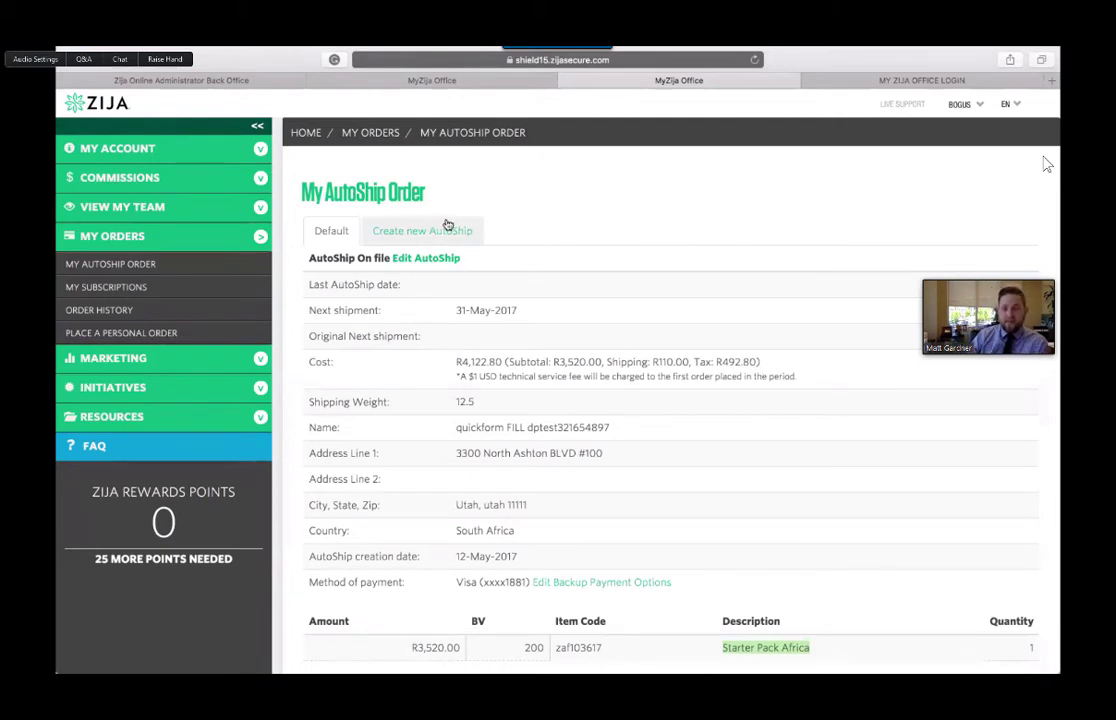
left_click(450, 258)
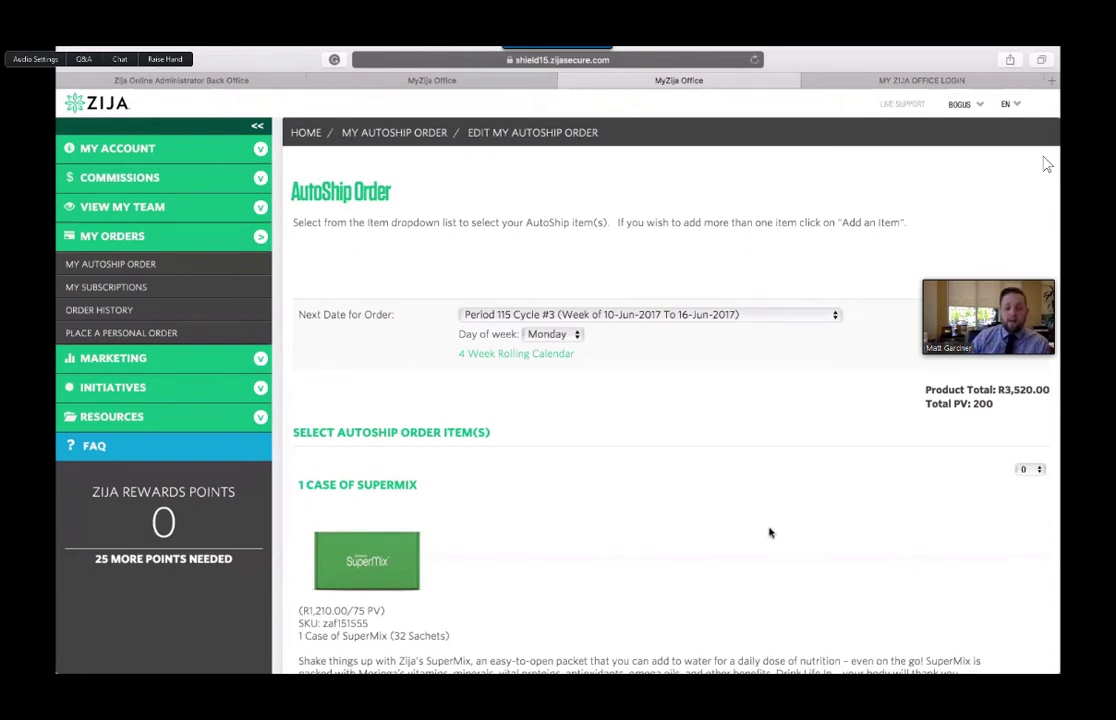
- Look through the products available for the AutoShip order, from the SuperMix items down to the XanGo Juice packs
scroll(660, 475, "down", 2)
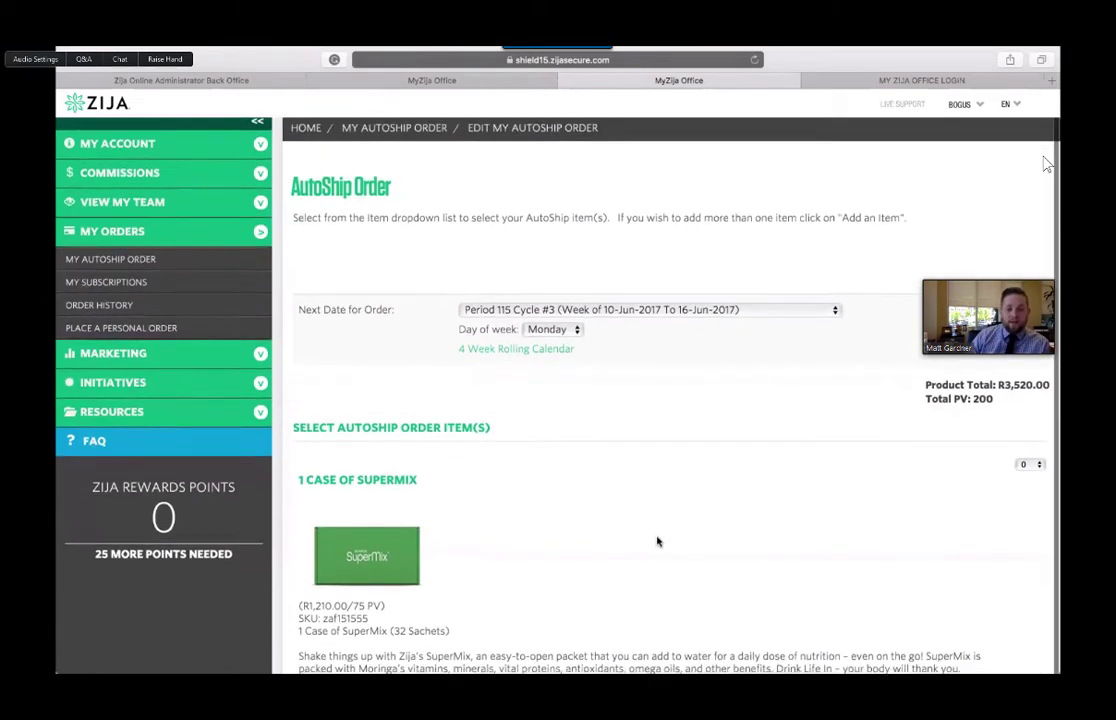
scroll(700, 530, "down", 2)
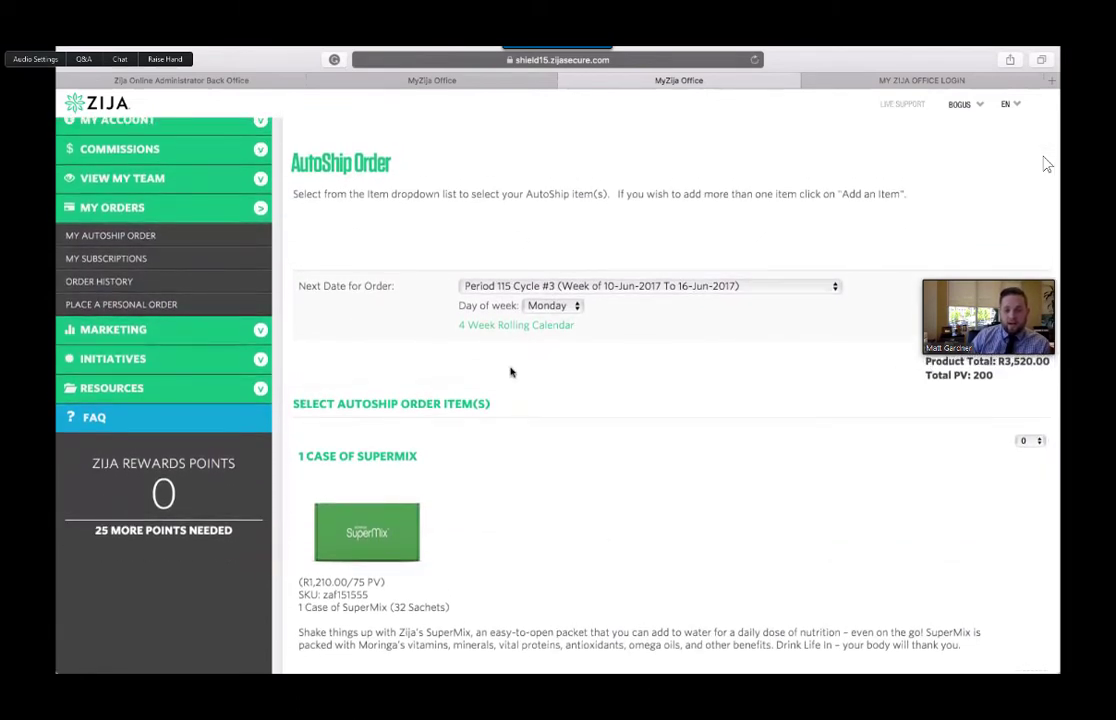
scroll(600, 380, "up", 2)
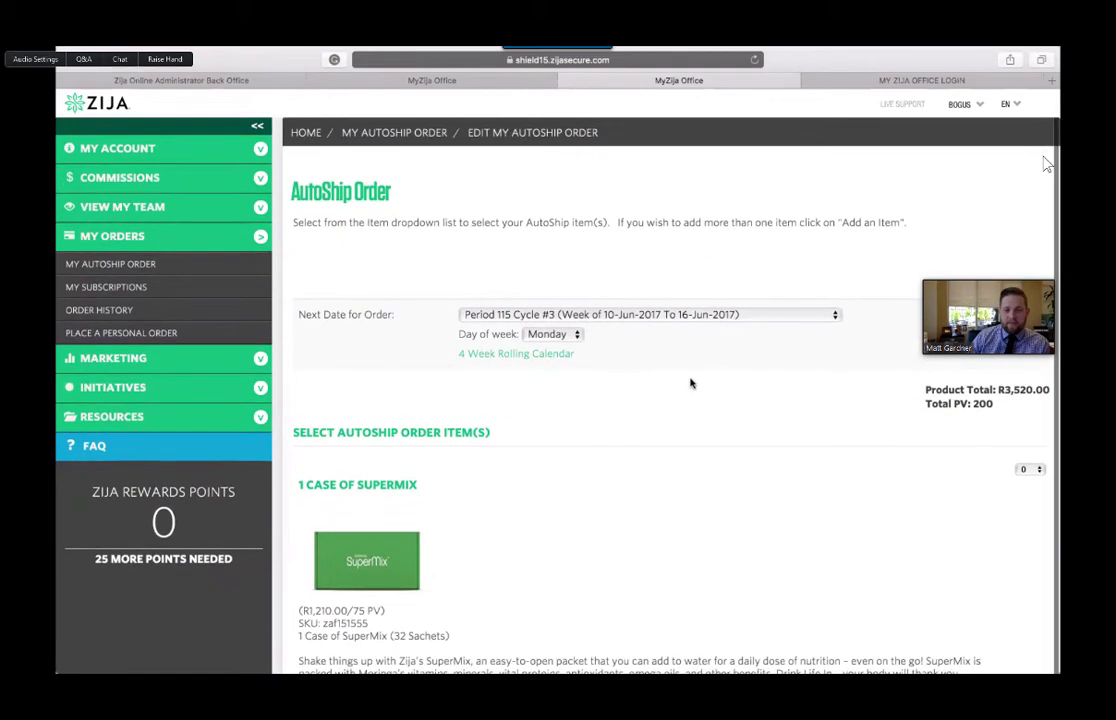
scroll(690, 383, "down", 3)
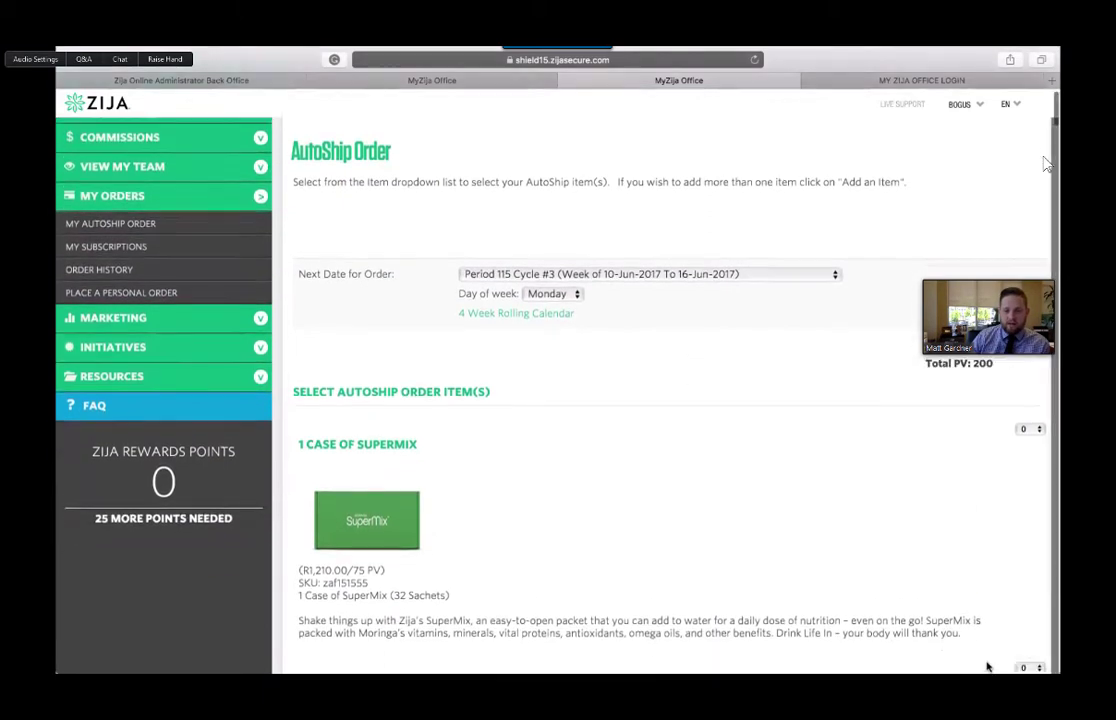
scroll(588, 380, "down", 10)
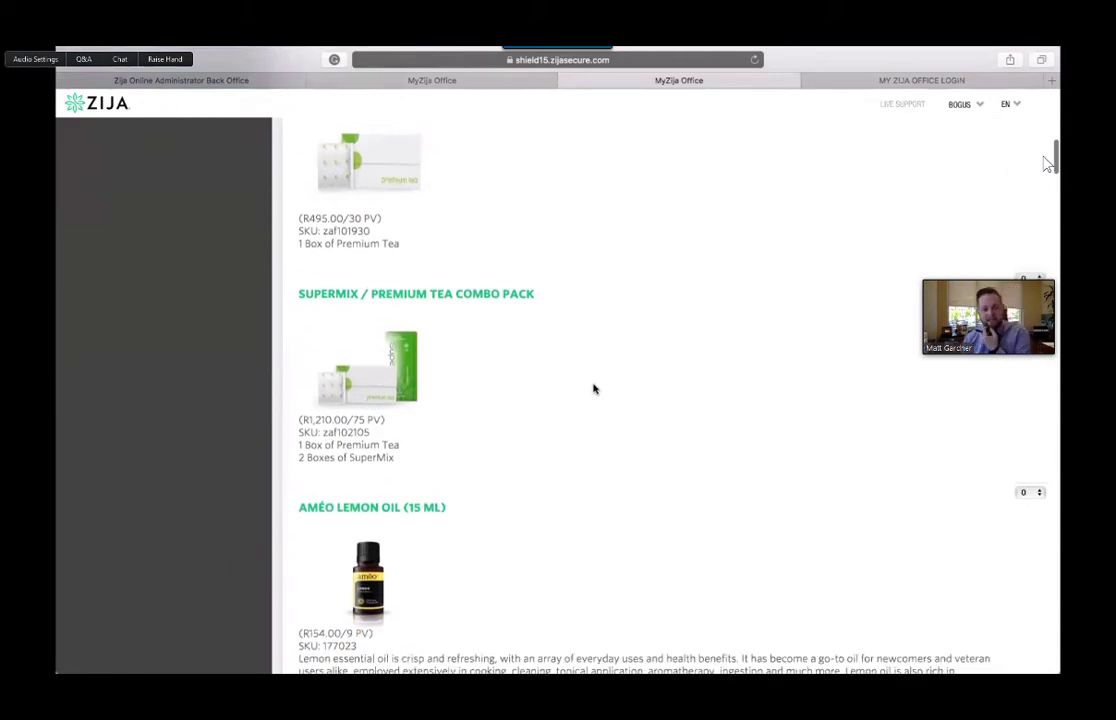
scroll(593, 389, "down", 12)
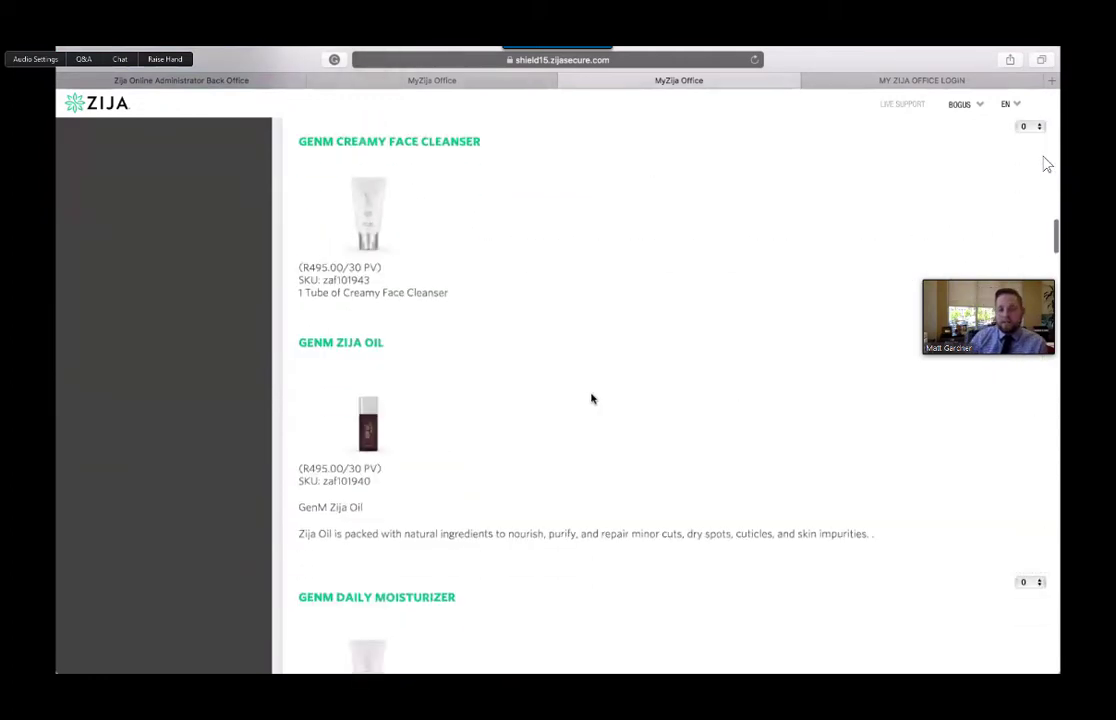
scroll(591, 399, "down", 15)
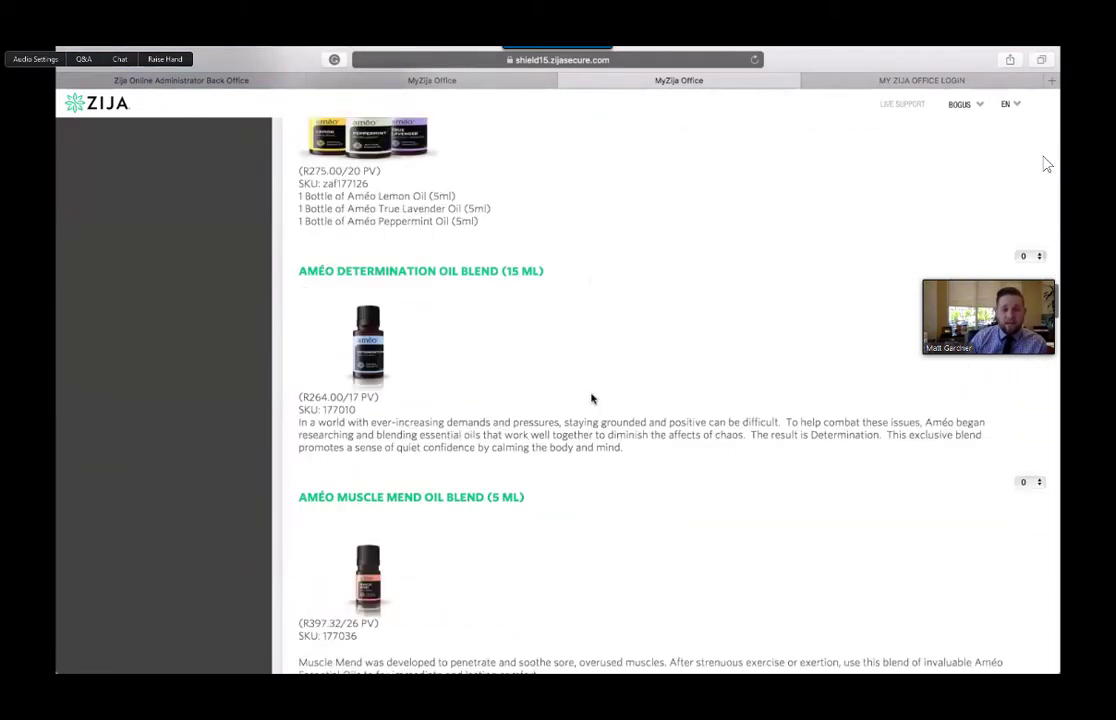
scroll(591, 399, "down", 12)
scroll(591, 399, "up", 4)
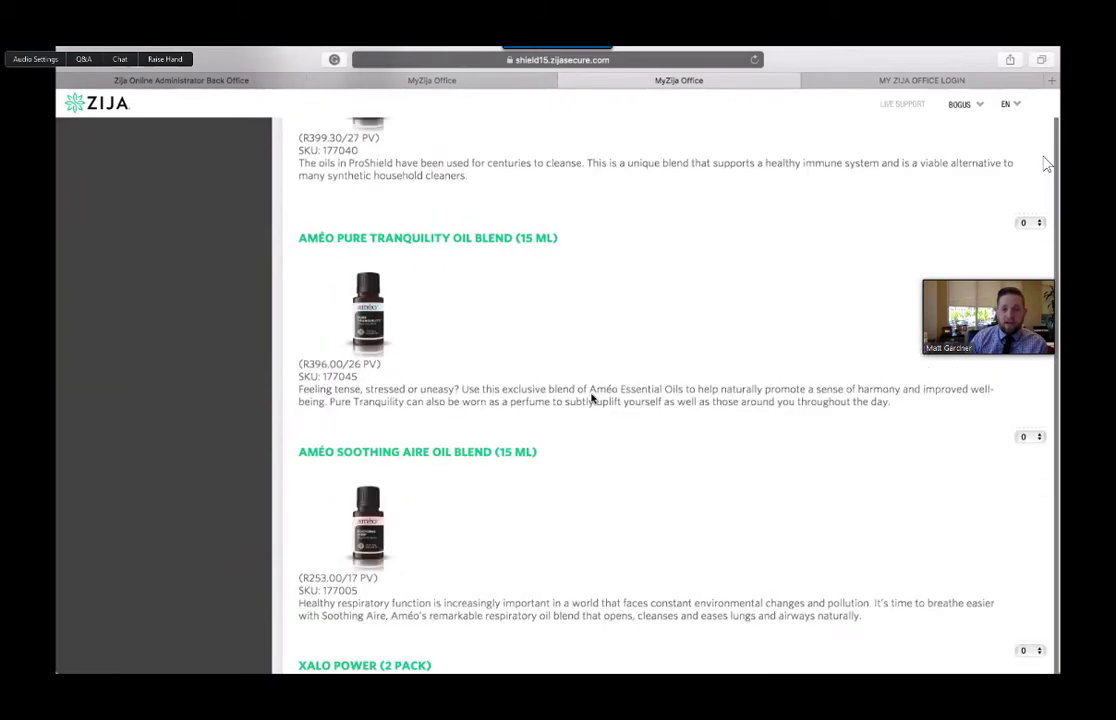
scroll(592, 397, "up", 4)
scroll(593, 396, "down", 10)
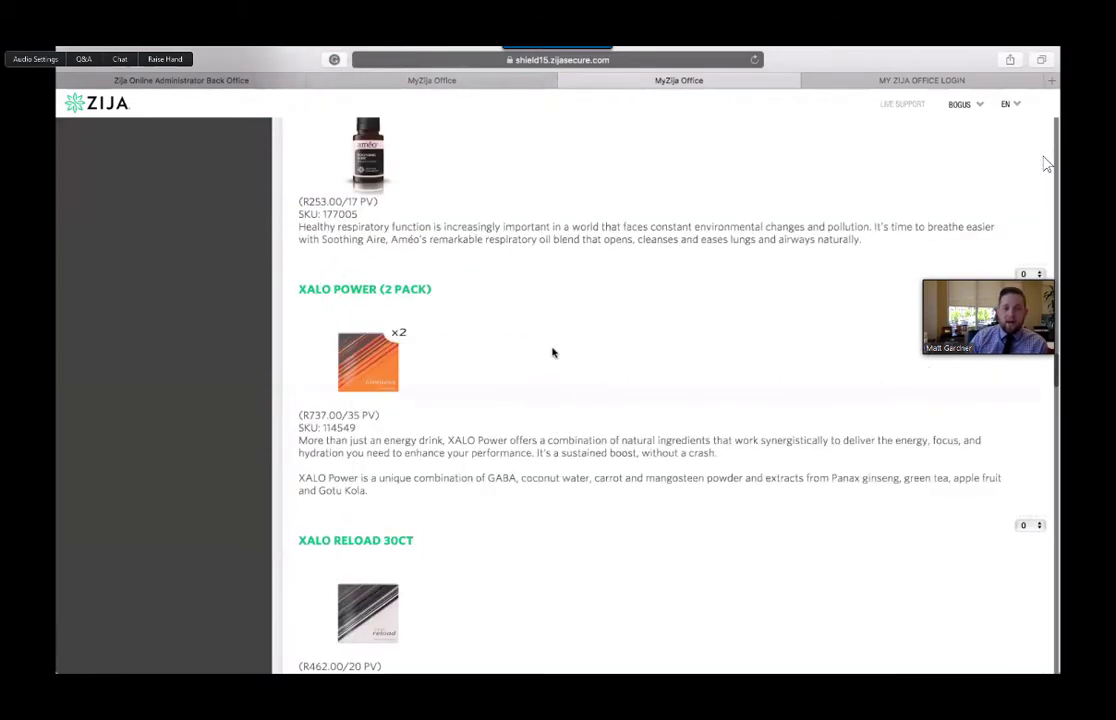
scroll(553, 352, "down", 10)
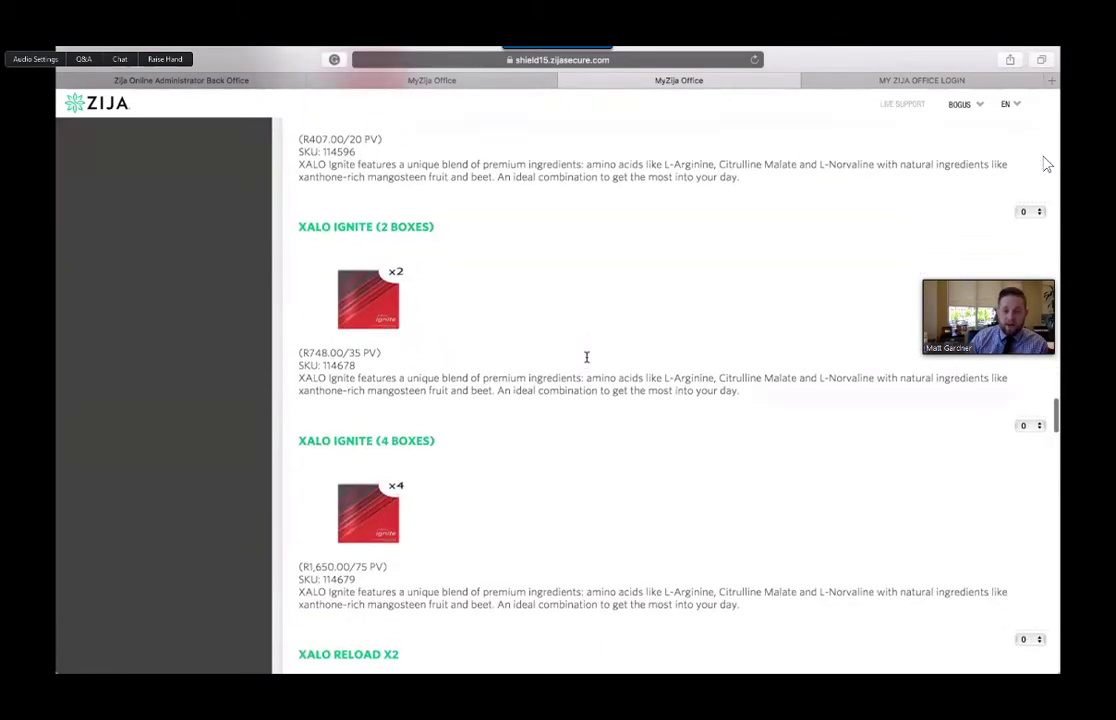
scroll(587, 357, "down", 15)
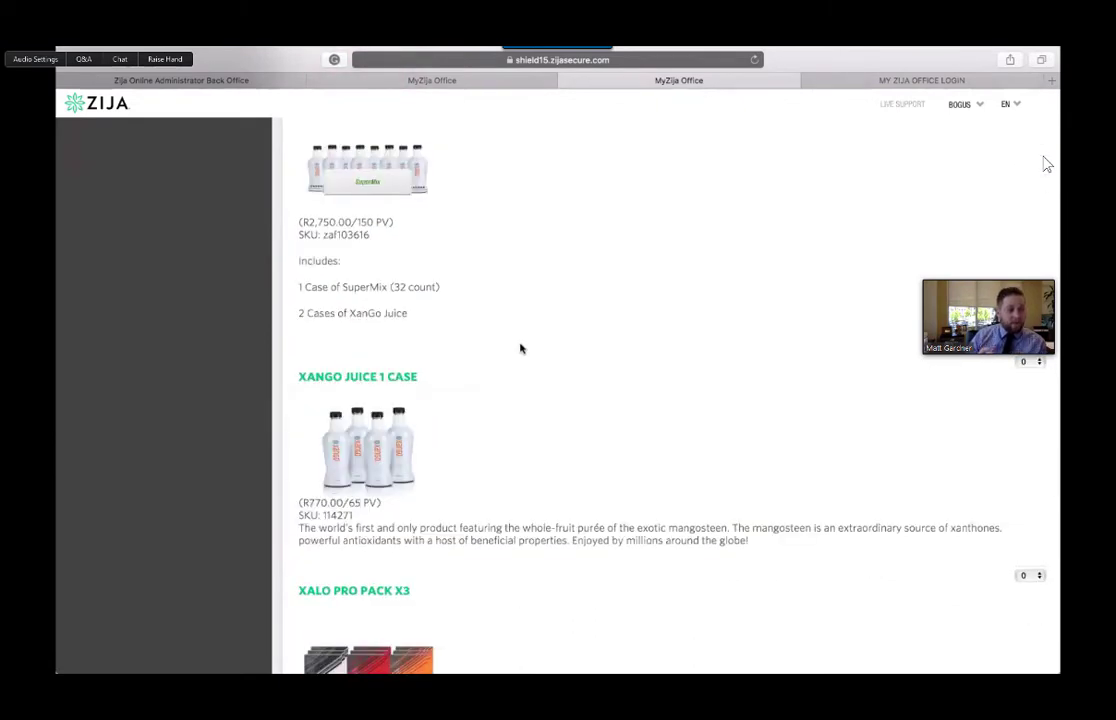
- Set the quantity of XanGo Juice 1 Case to 1 in the AutoShip order and check the product total and PV
left_click(1034, 364)
left_click(1032, 379)
scroll(750, 401, "up", 1)
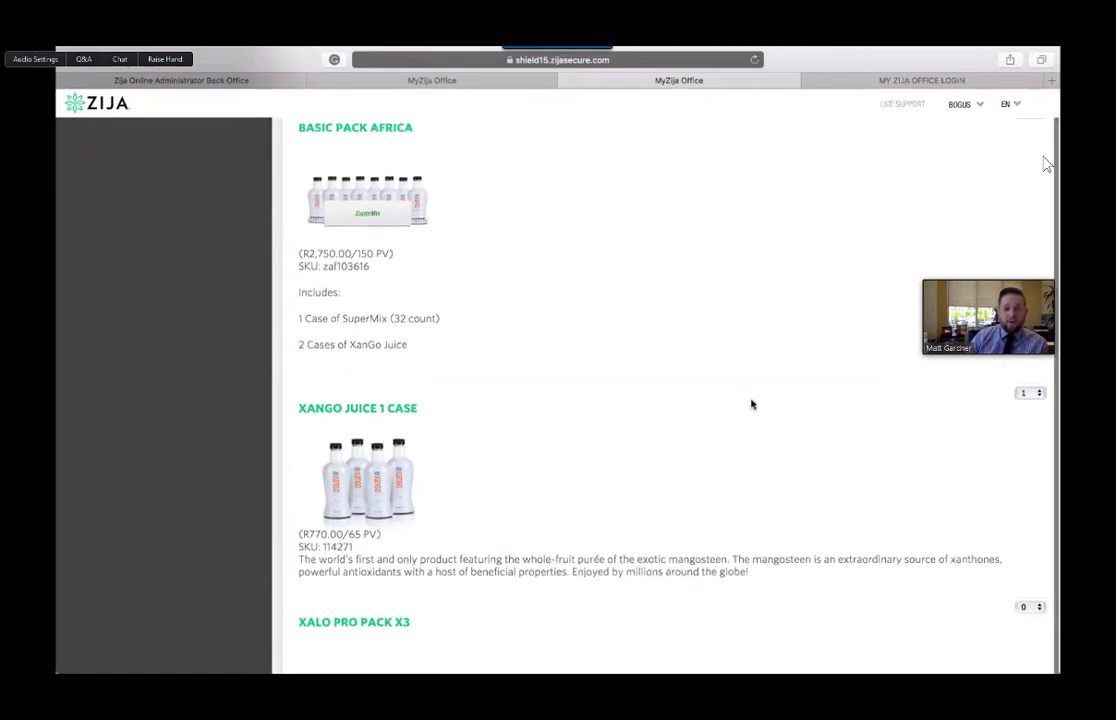
scroll(800, 405, "down", 10)
scroll(854, 410, "up", 15)
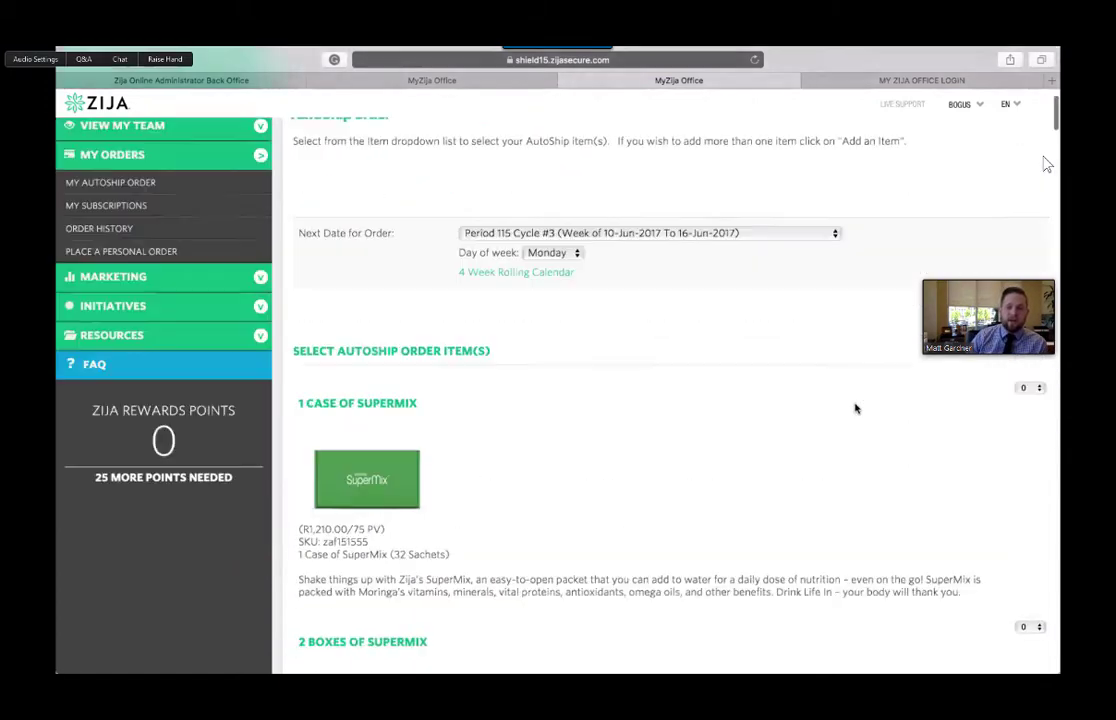
scroll(844, 495, "down", 4)
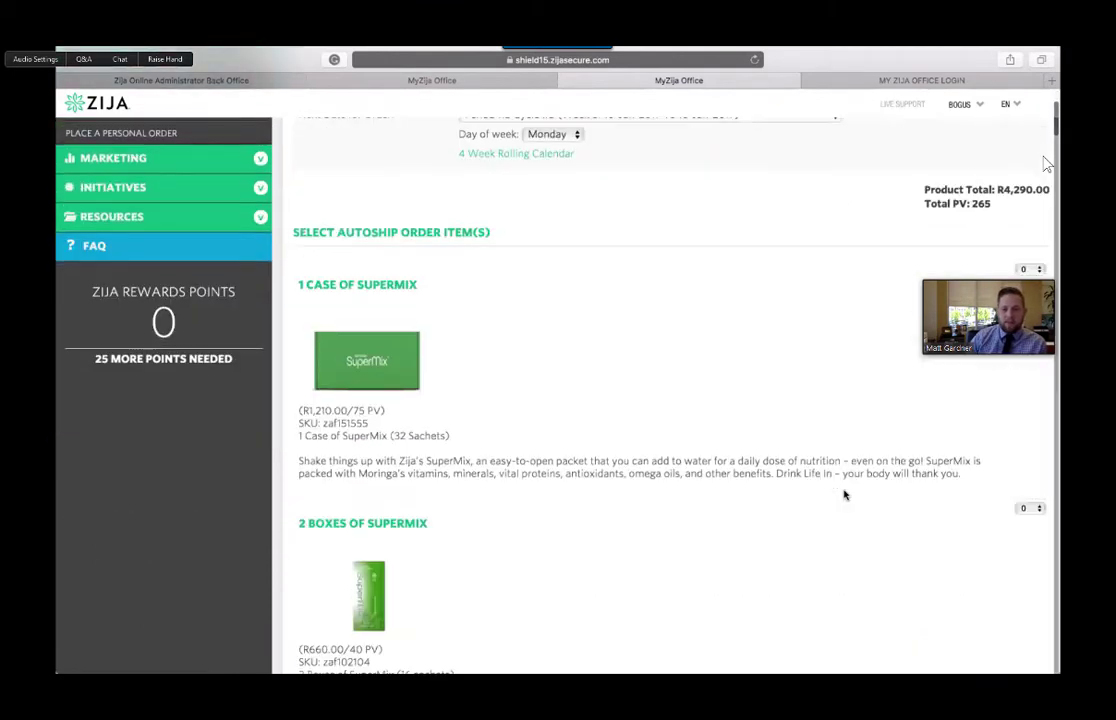
- Set the next AutoShip order date to Period 116 Cycle #3, the week of 8-Jul-2017 to 14-Jul-2017
scroll(604, 217, "up", 1)
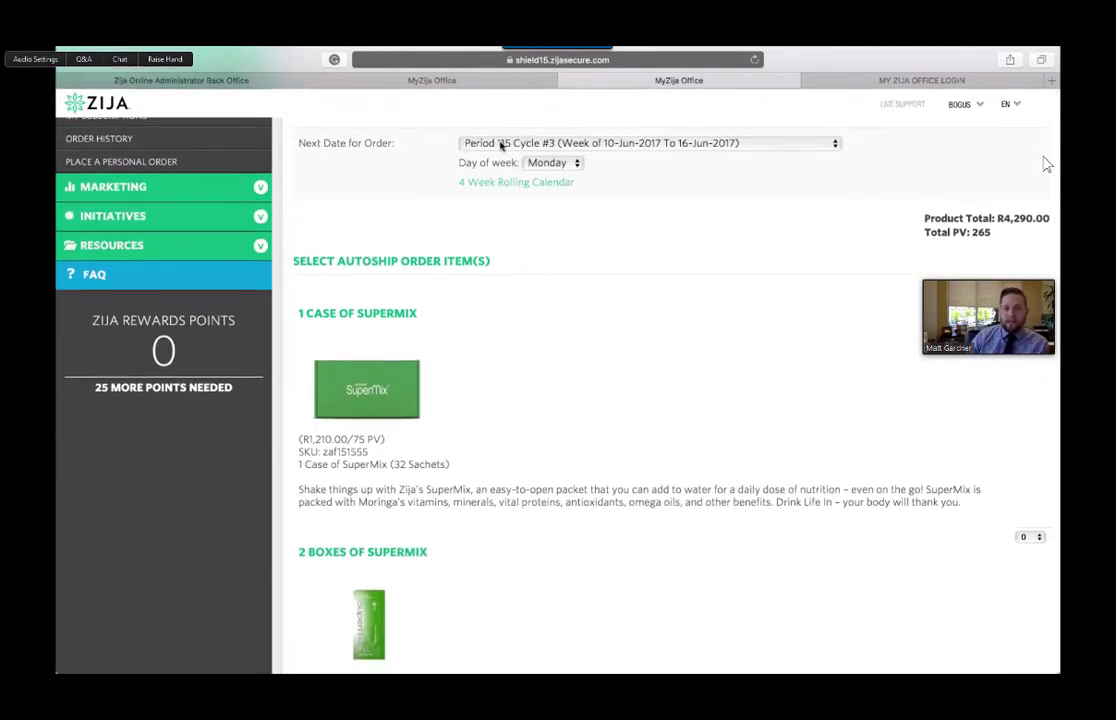
left_click(655, 148)
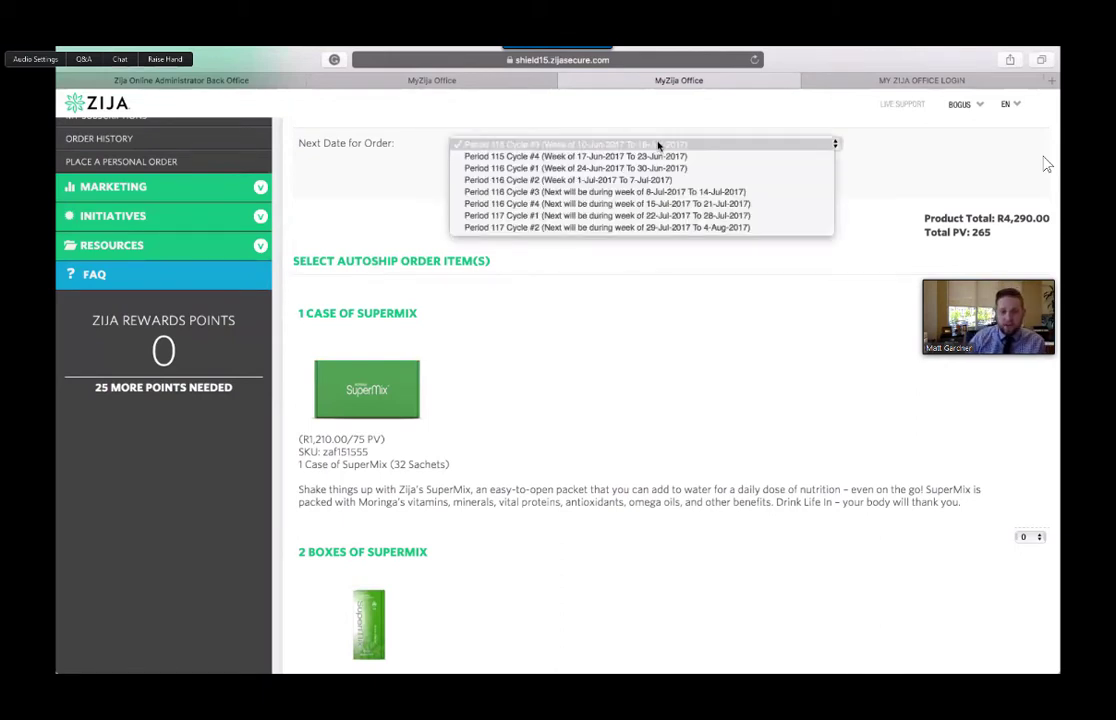
left_click(567, 194)
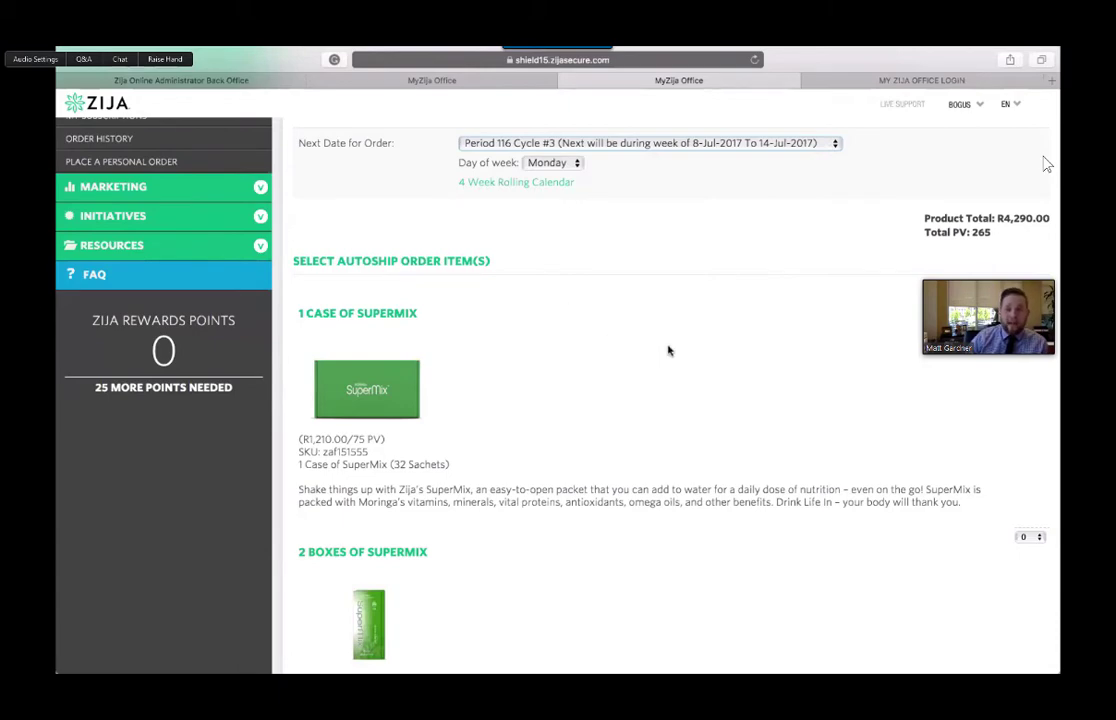
- Confirm that the product is being used or sold and choose Credit Card as the AutoShip payment method
scroll(667, 349, "down", 1)
scroll(754, 372, "down", 20)
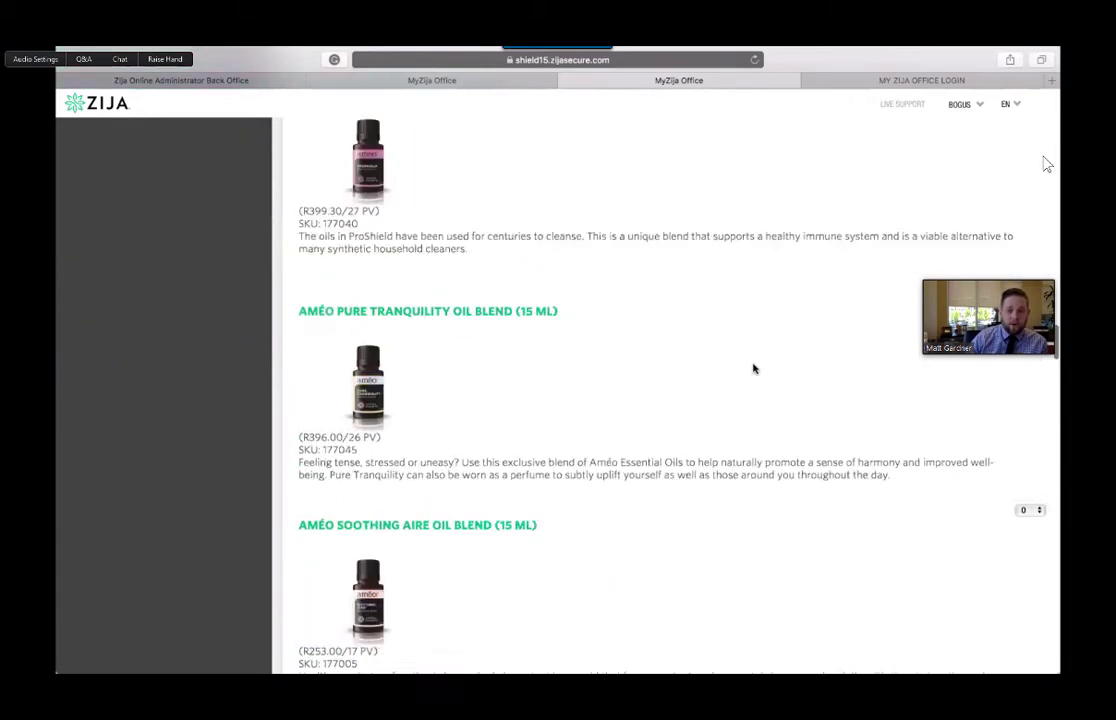
scroll(754, 369, "down", 20)
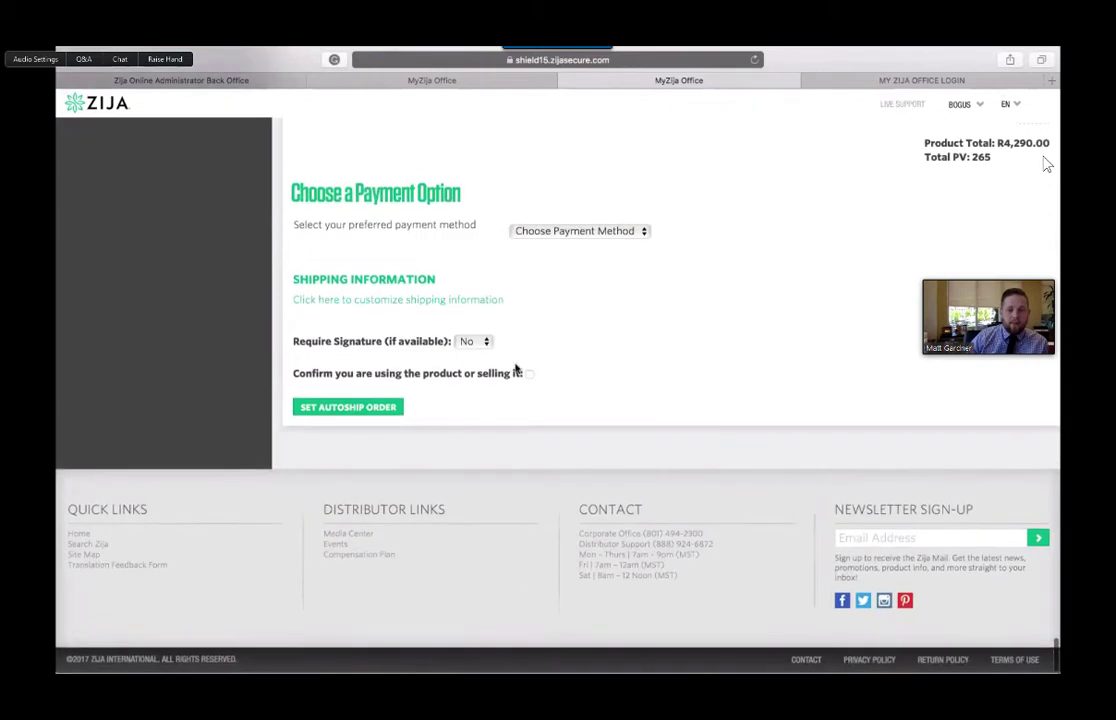
left_click(529, 374)
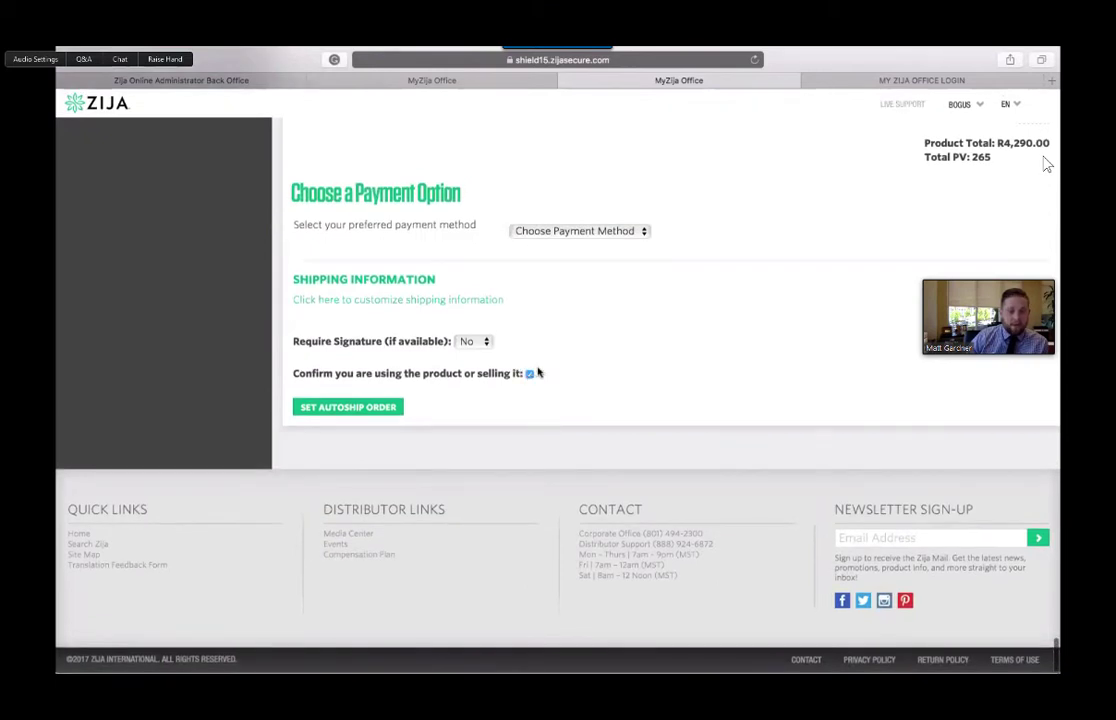
left_click(591, 232)
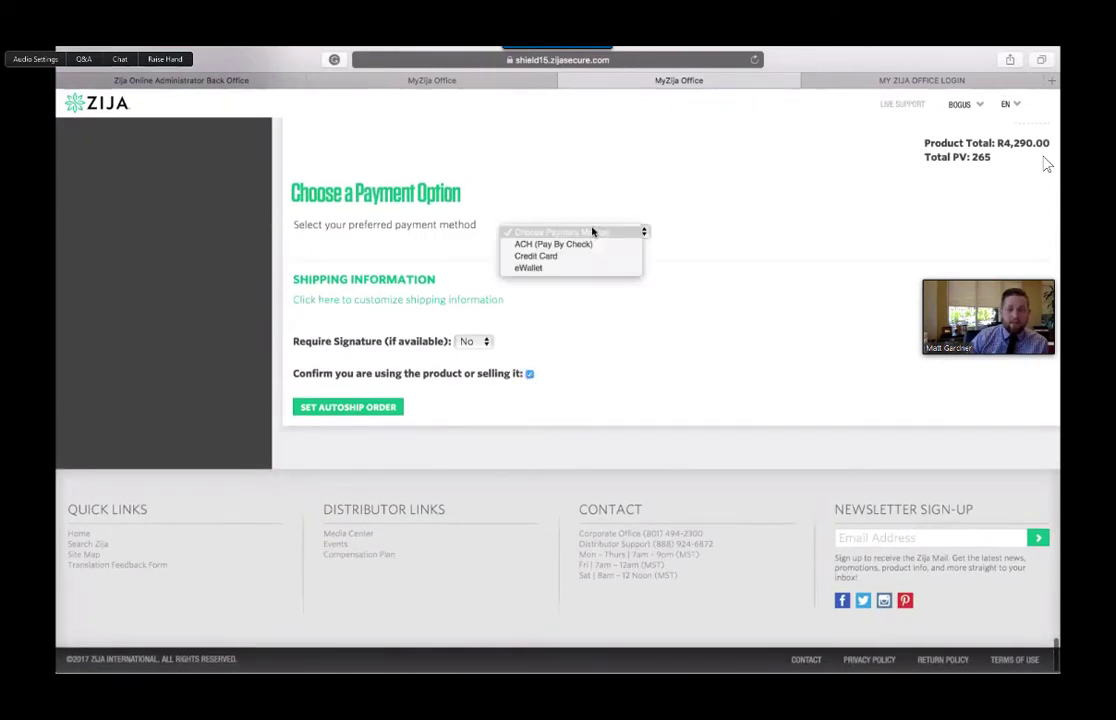
left_click(548, 257)
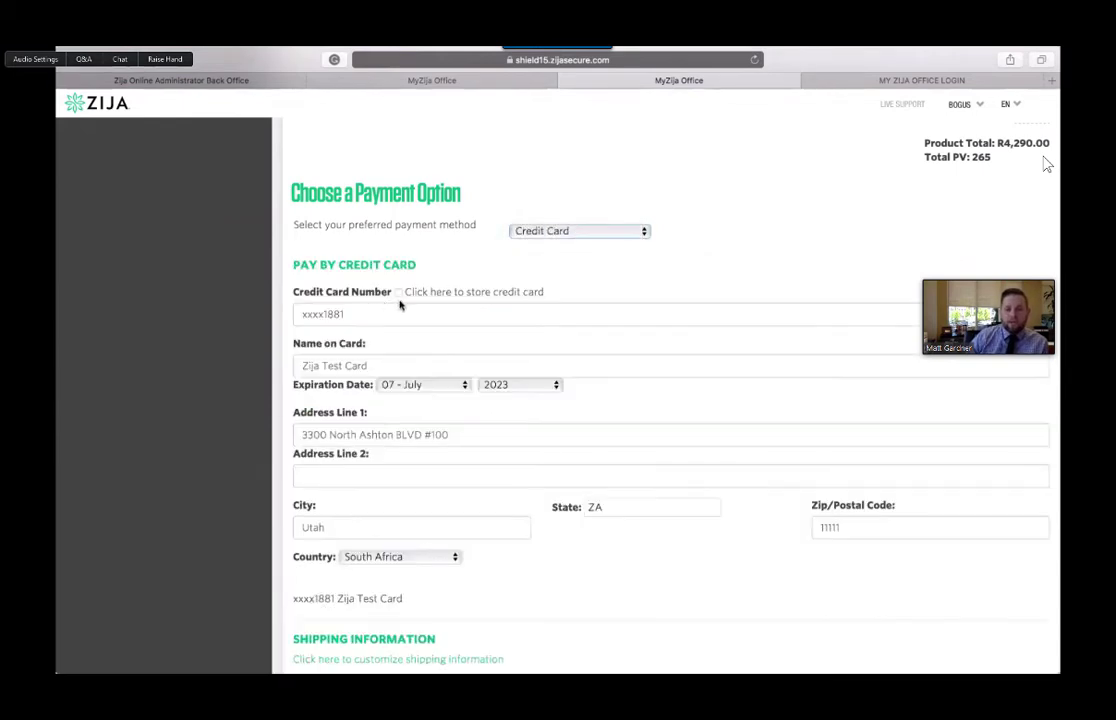
- Submit the edited AutoShip order with the card and billing details already on file
scroll(430, 420, "down", 2)
scroll(431, 420, "down", 4)
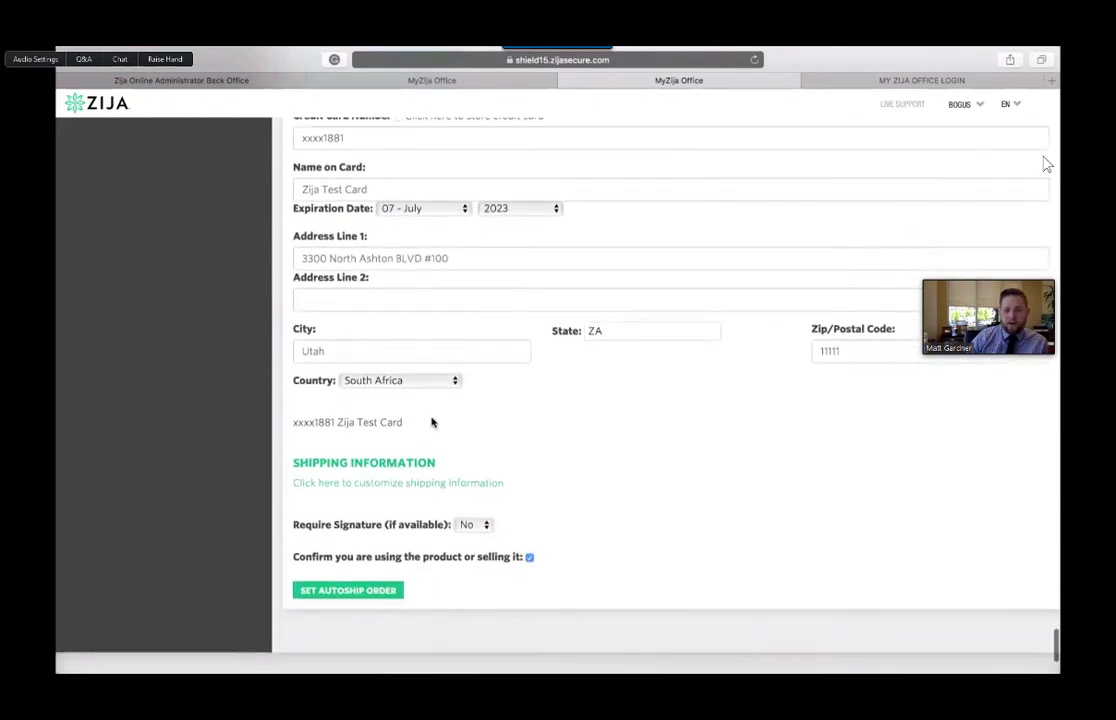
left_click(372, 526)
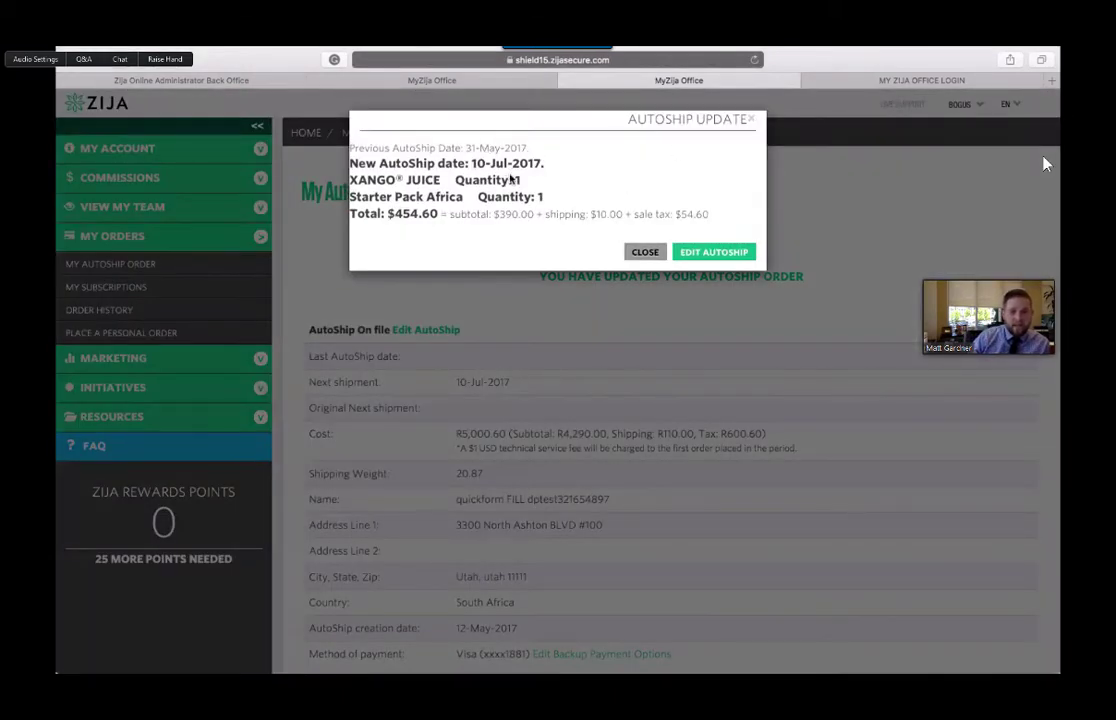
- Review the new date and item quantities in the AutoShip update summary, close it and examine the order's cost breakdown
left_click_drag(466, 148, 549, 160)
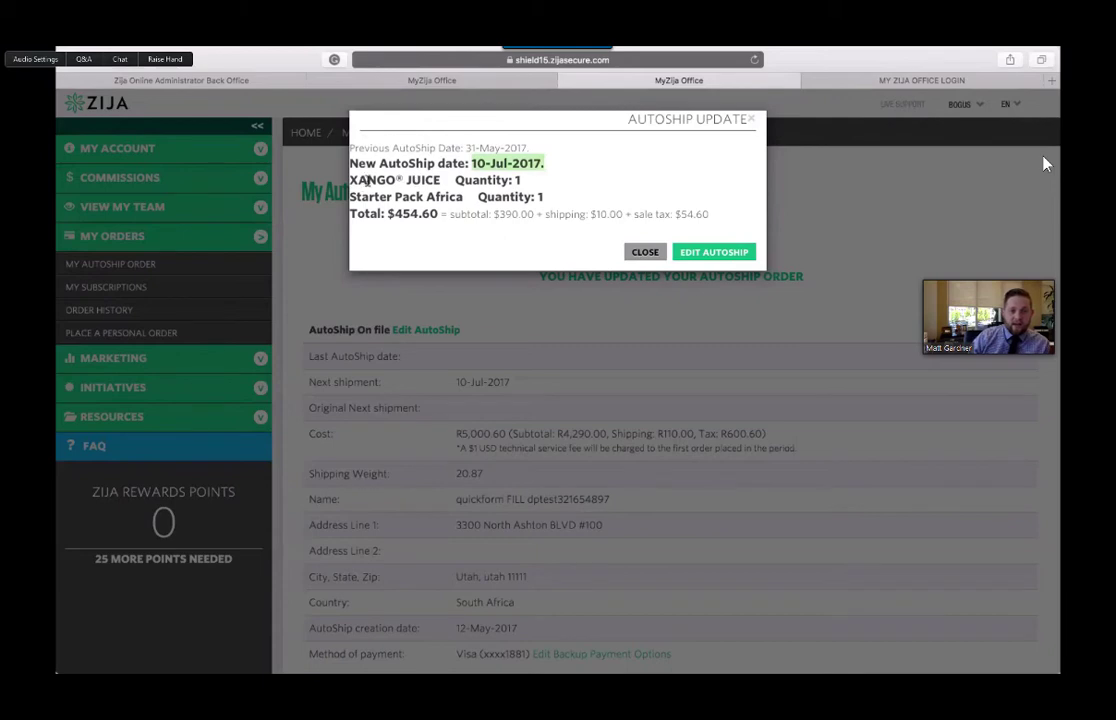
left_click_drag(350, 180, 516, 180)
left_click_drag(350, 197, 466, 197)
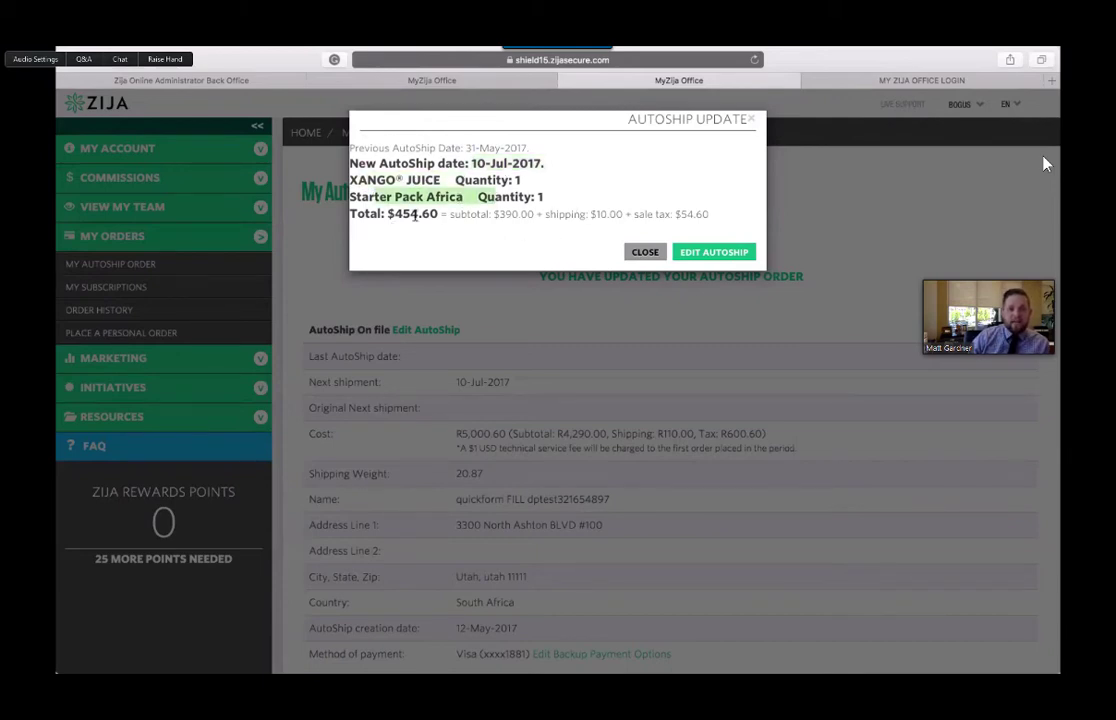
left_click(640, 252)
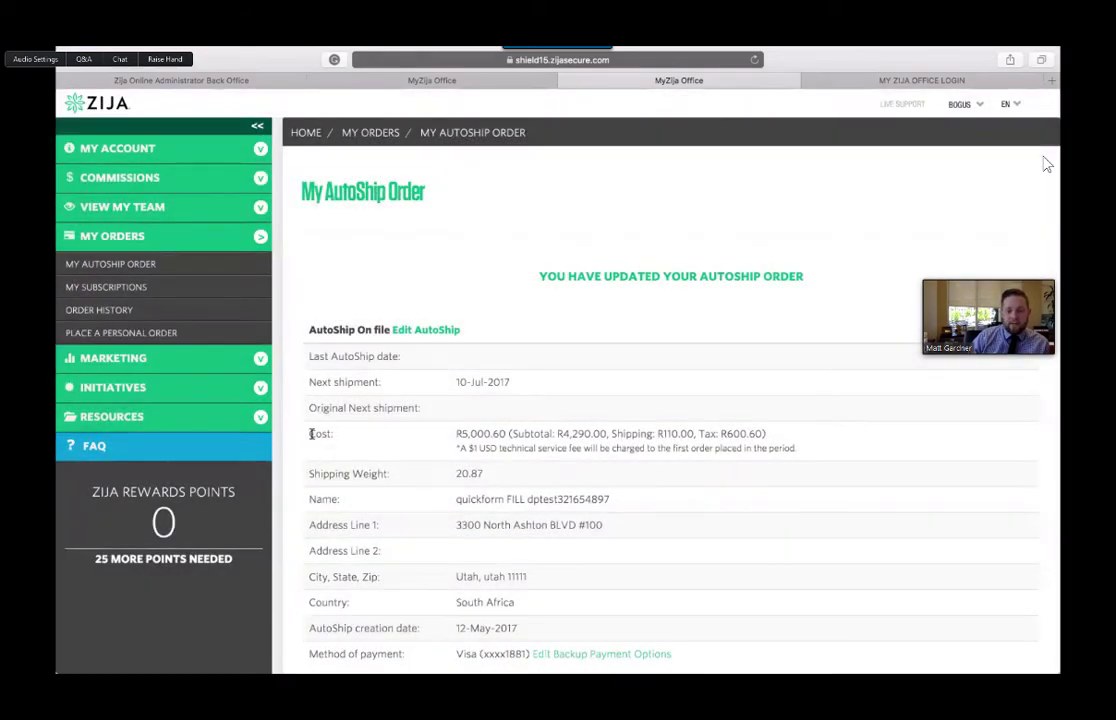
left_click_drag(311, 434, 809, 448)
left_click(811, 449)
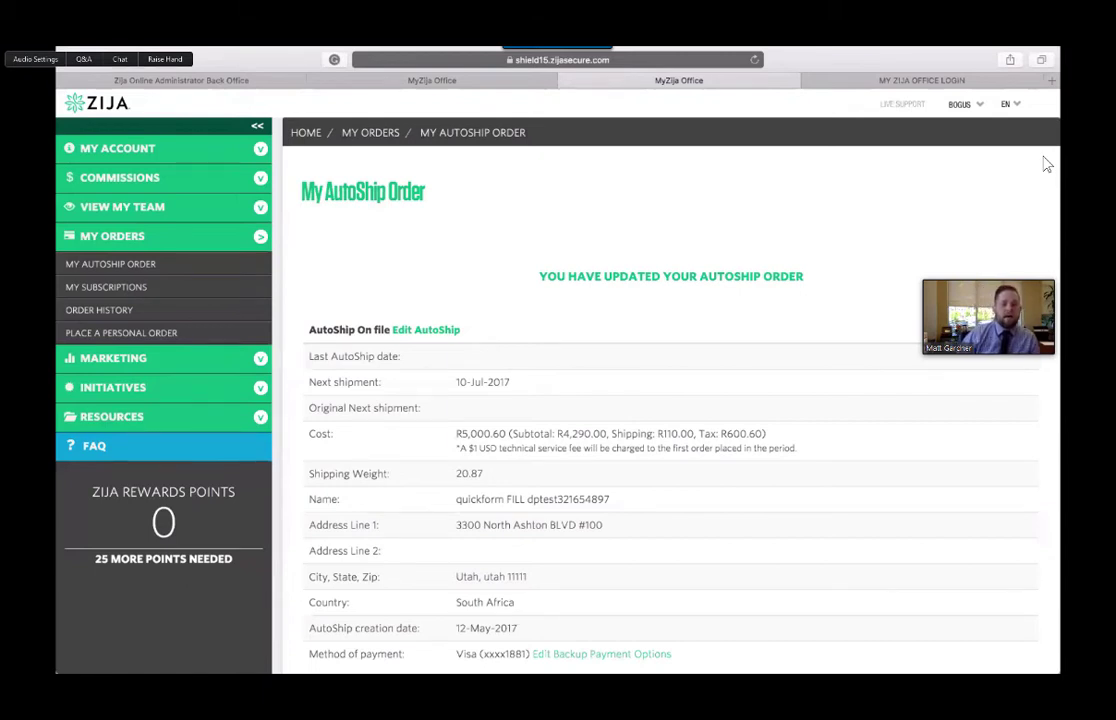
- Open the Enroll option for the team and look through all products in the distributor store with their wholesale prices and PV
left_click(138, 212)
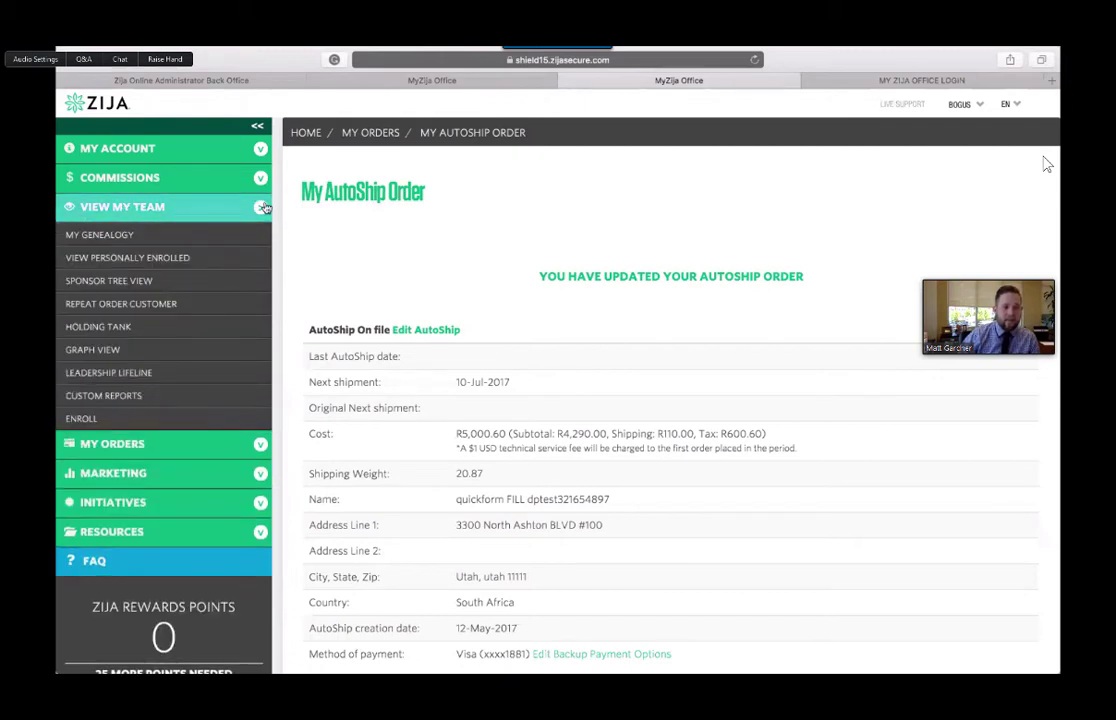
left_click(82, 419)
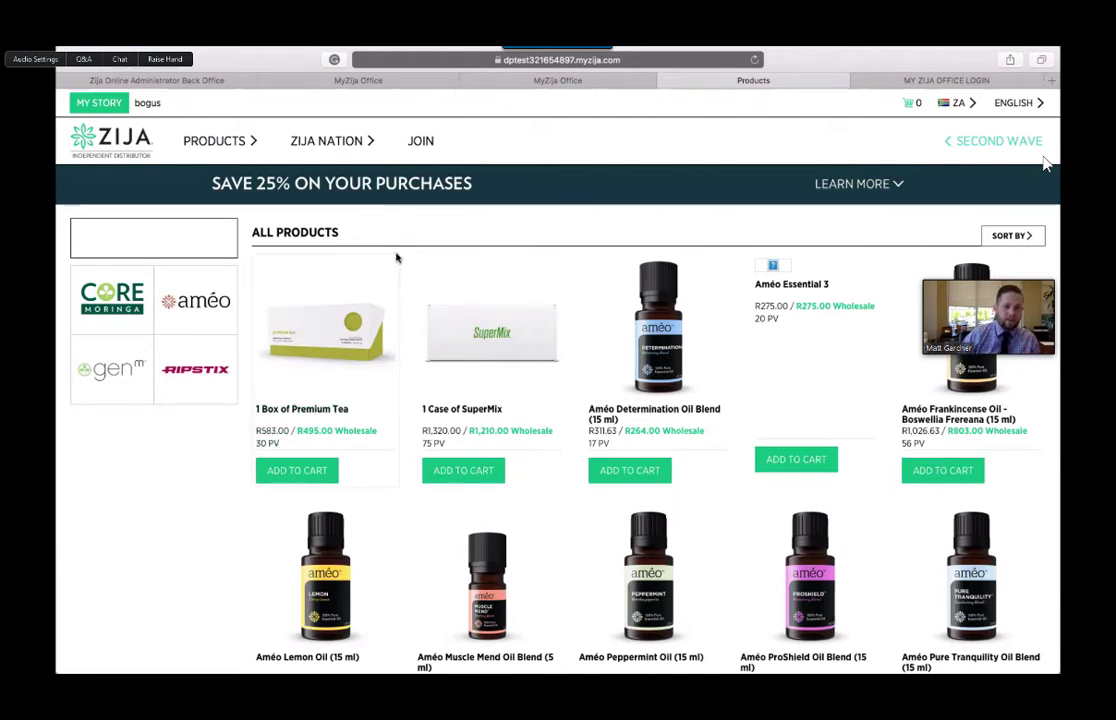
mouse_move(239, 146)
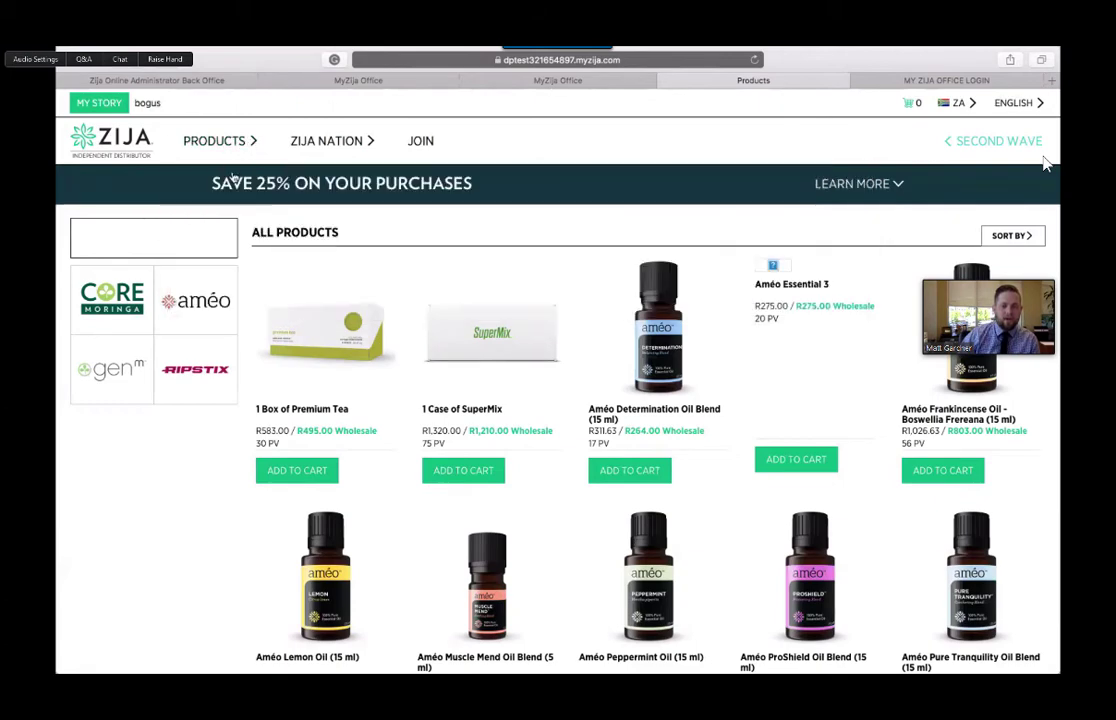
scroll(185, 323, "down", 1)
scroll(172, 160, "up", 1)
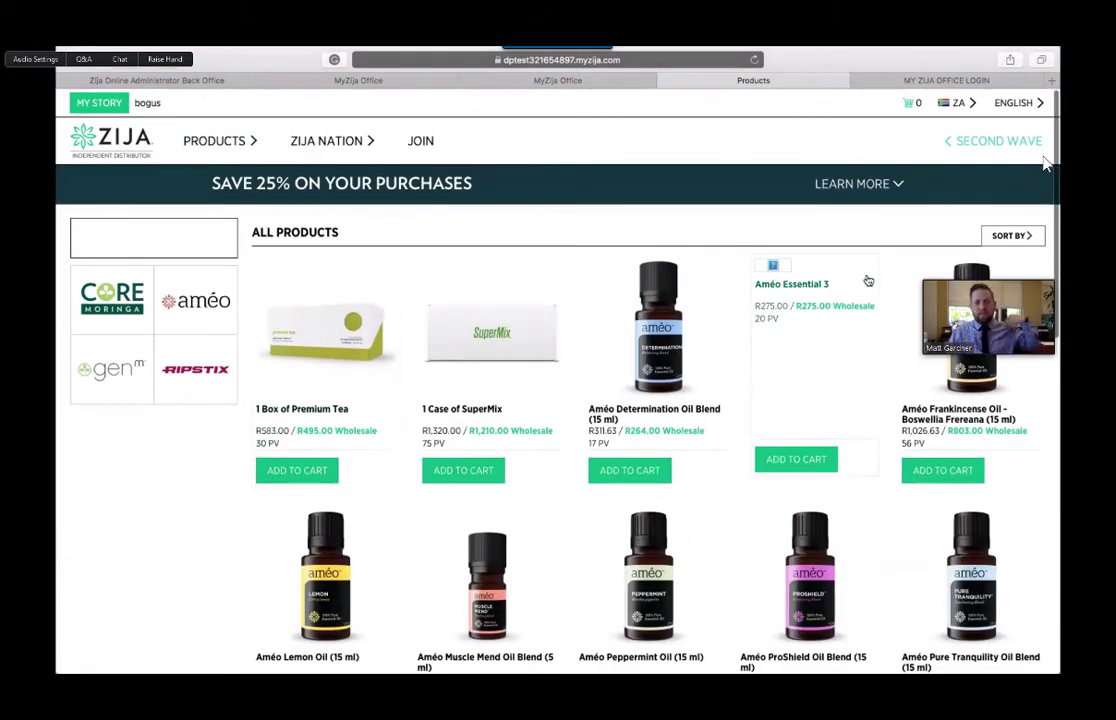
scroll(830, 386, "down", 4)
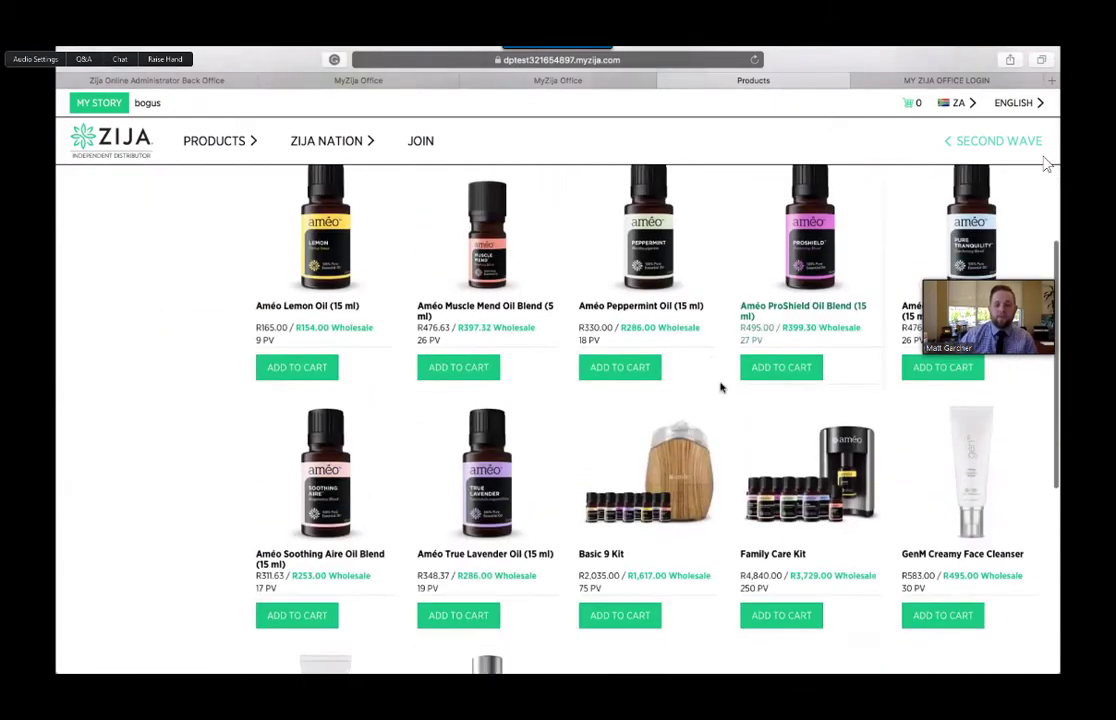
scroll(618, 404, "down", 2)
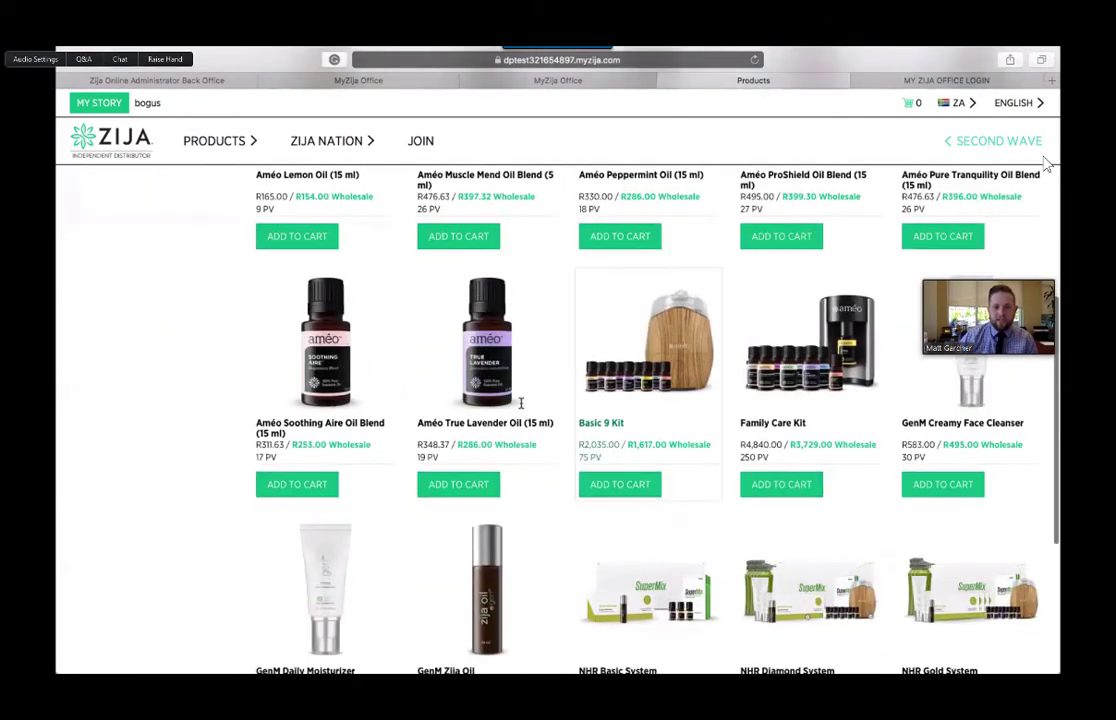
scroll(720, 481, "down", 3)
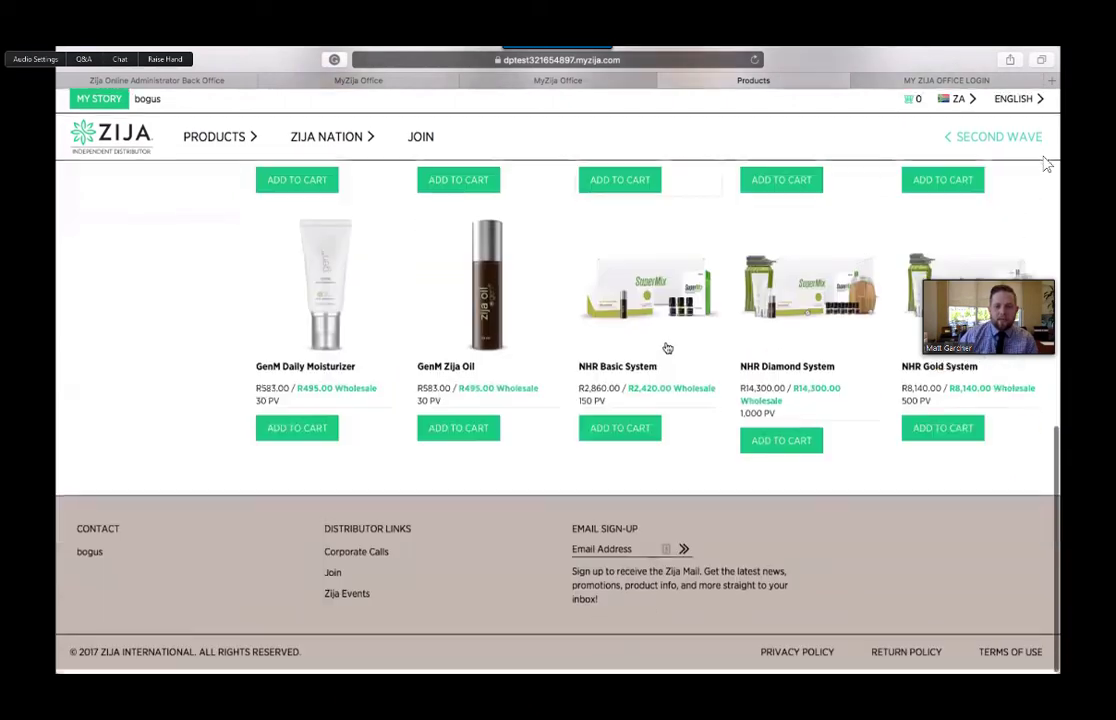
- Add the Basic 9 Kit to the distributor store's cart and check the updated AutoShip order page
scroll(668, 348, "up", 2)
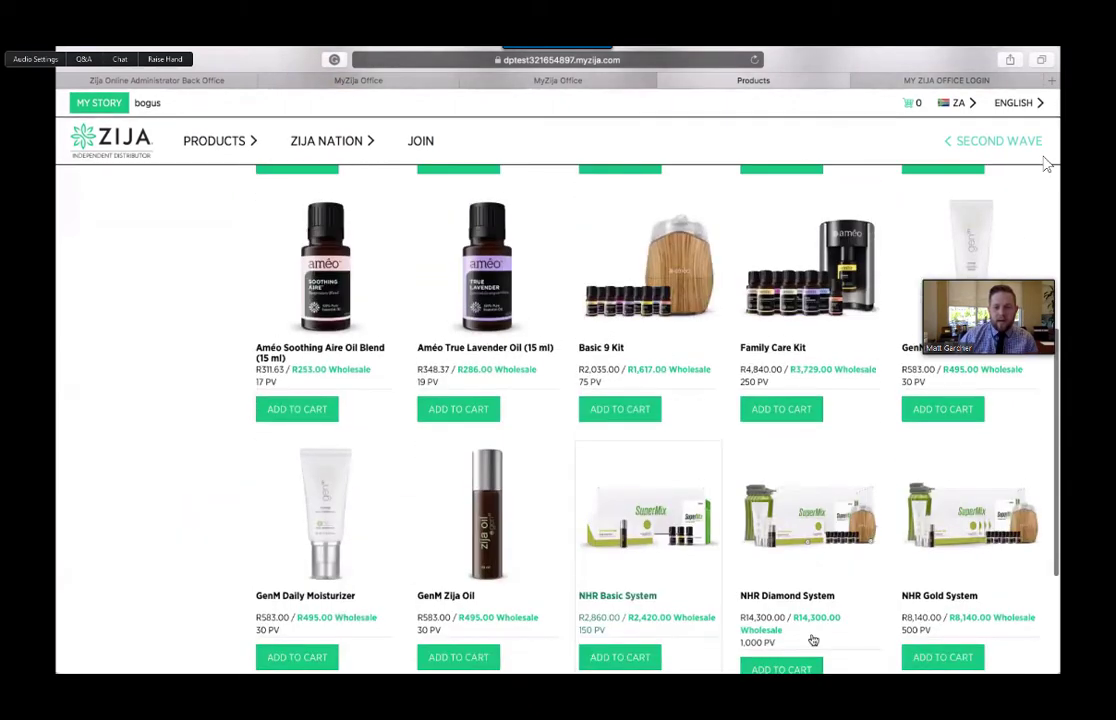
left_click(612, 412)
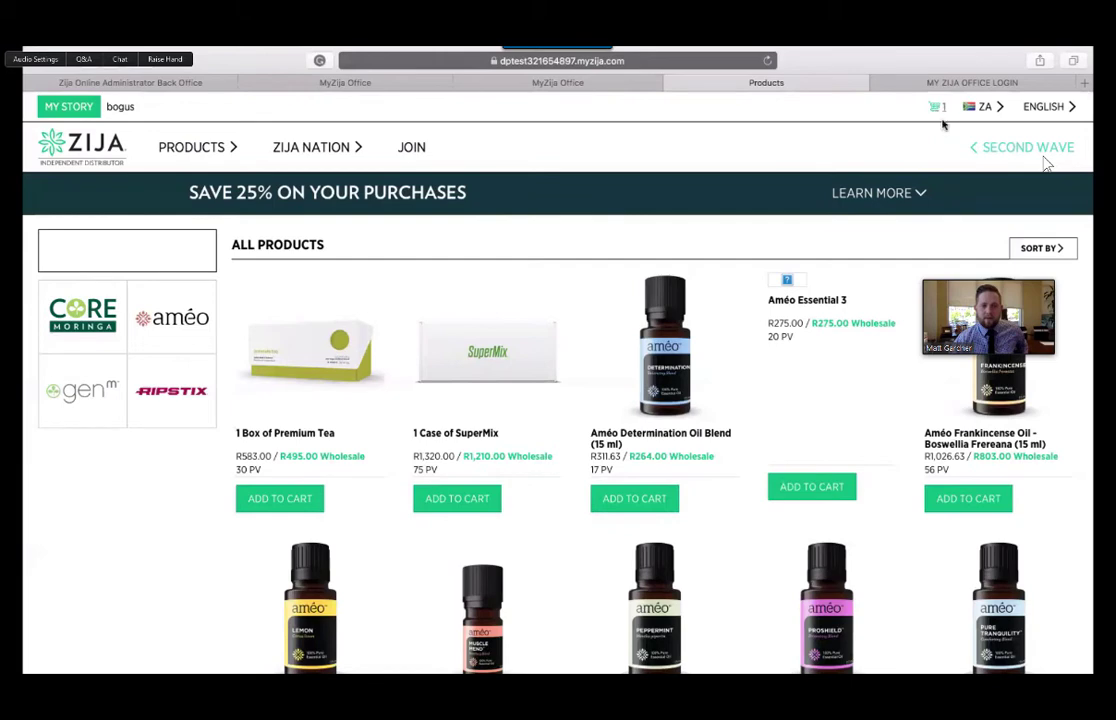
left_click(557, 83)
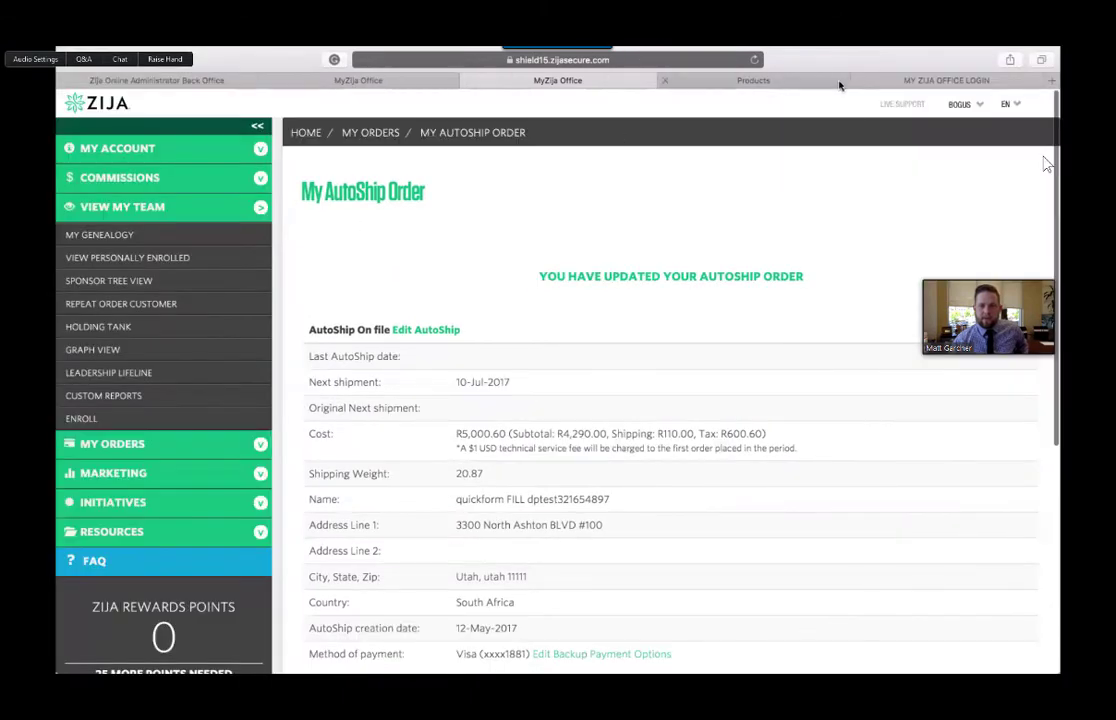
left_click(745, 80)
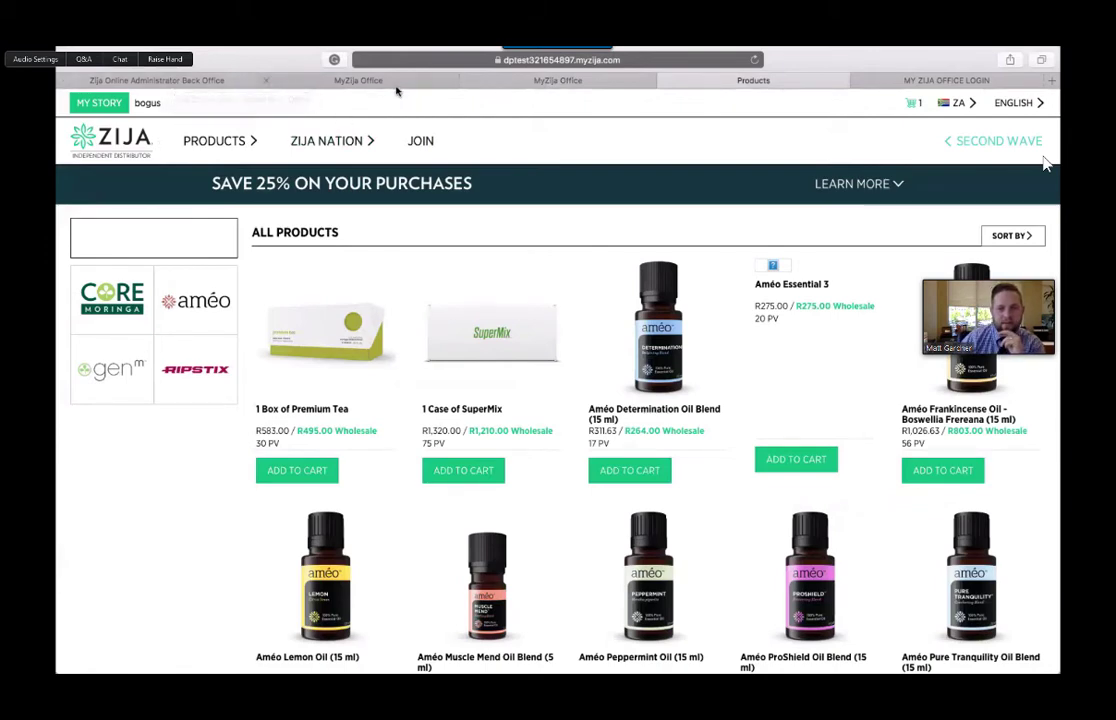
- Reopen the distributor store through the team's Enroll option in the office and look through the product list
left_click(358, 80)
left_click(126, 207)
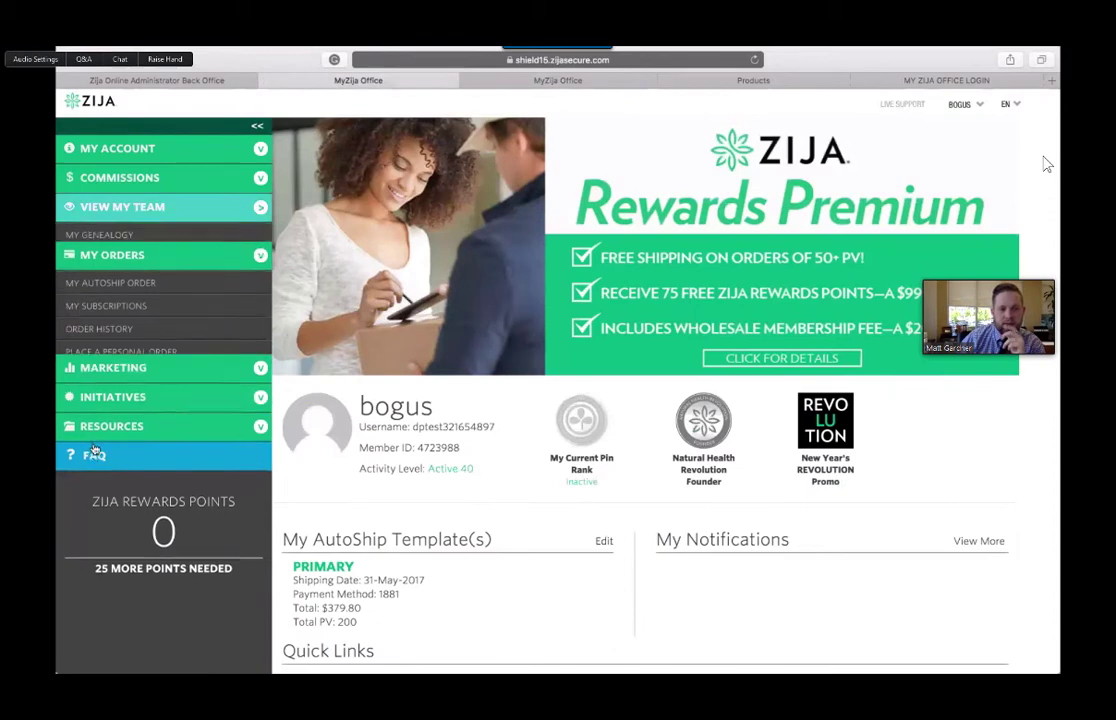
left_click(99, 418)
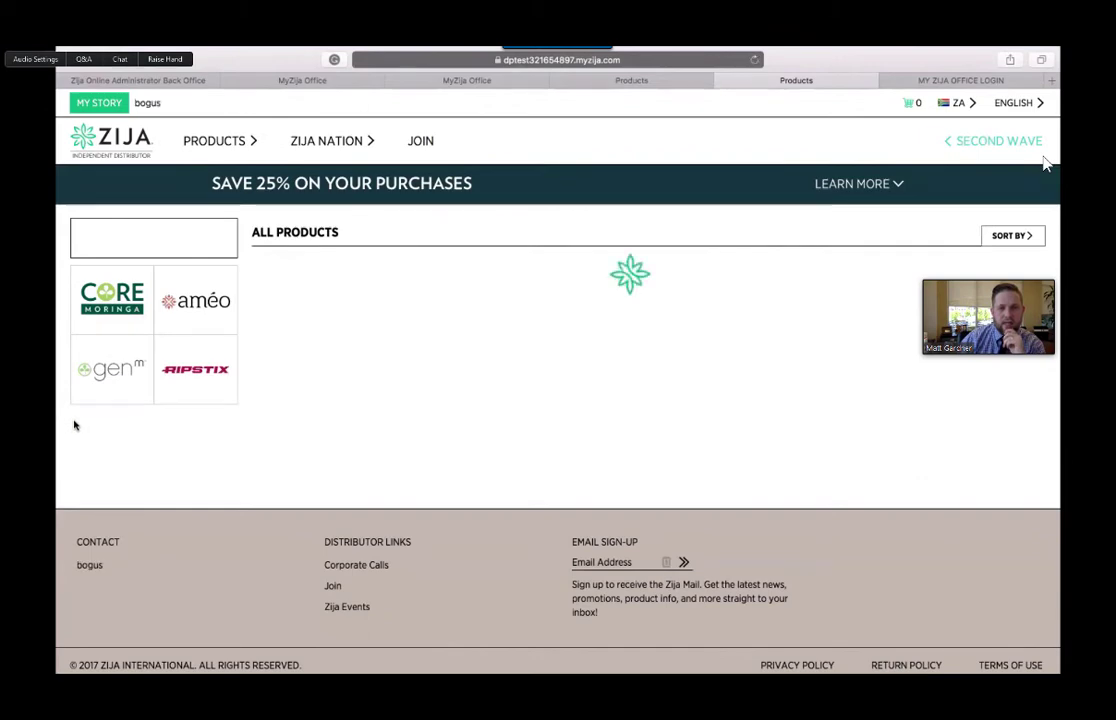
scroll(687, 333, "down", 6)
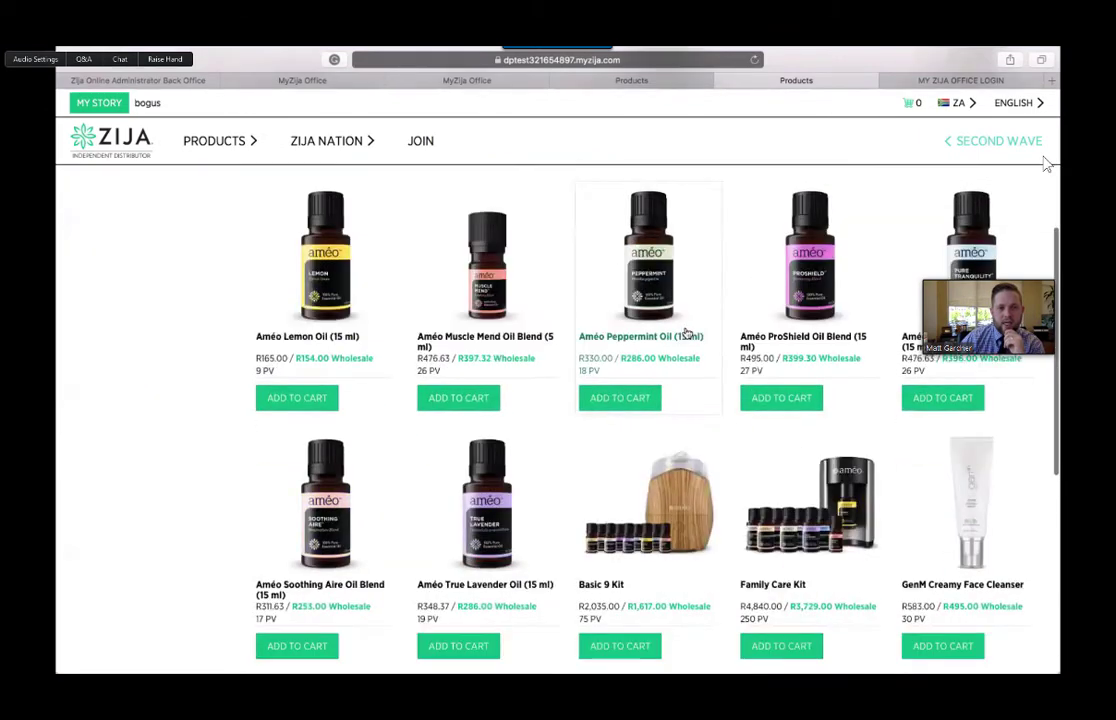
scroll(687, 333, "up", 6)
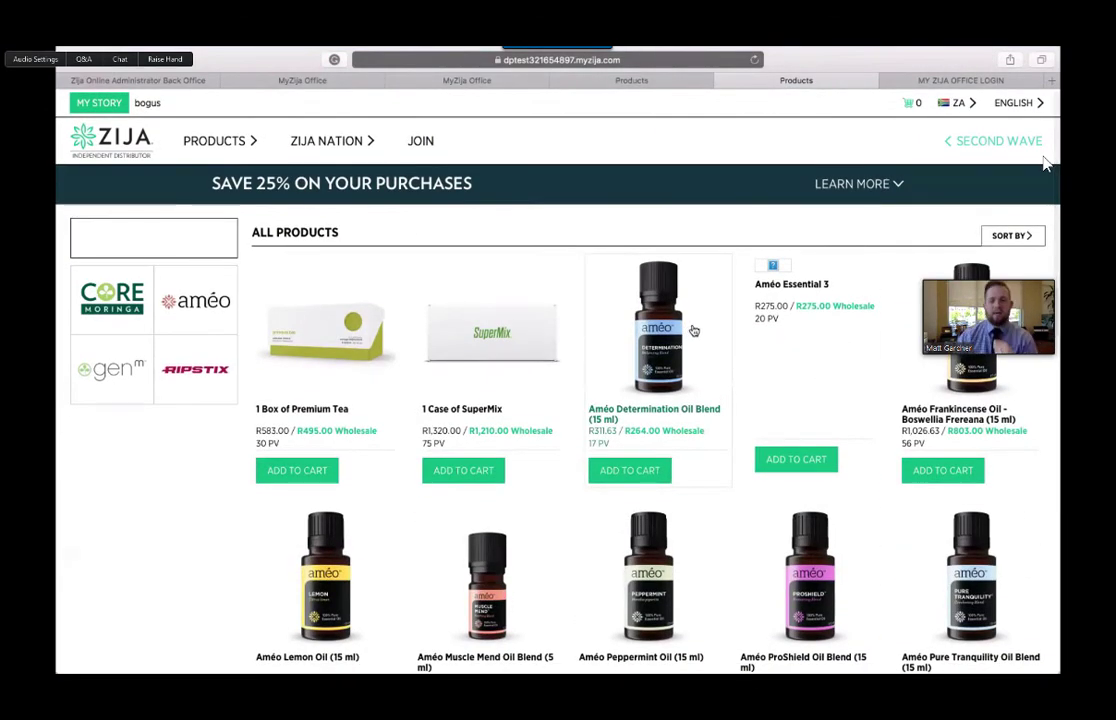
scroll(687, 333, "down", 10)
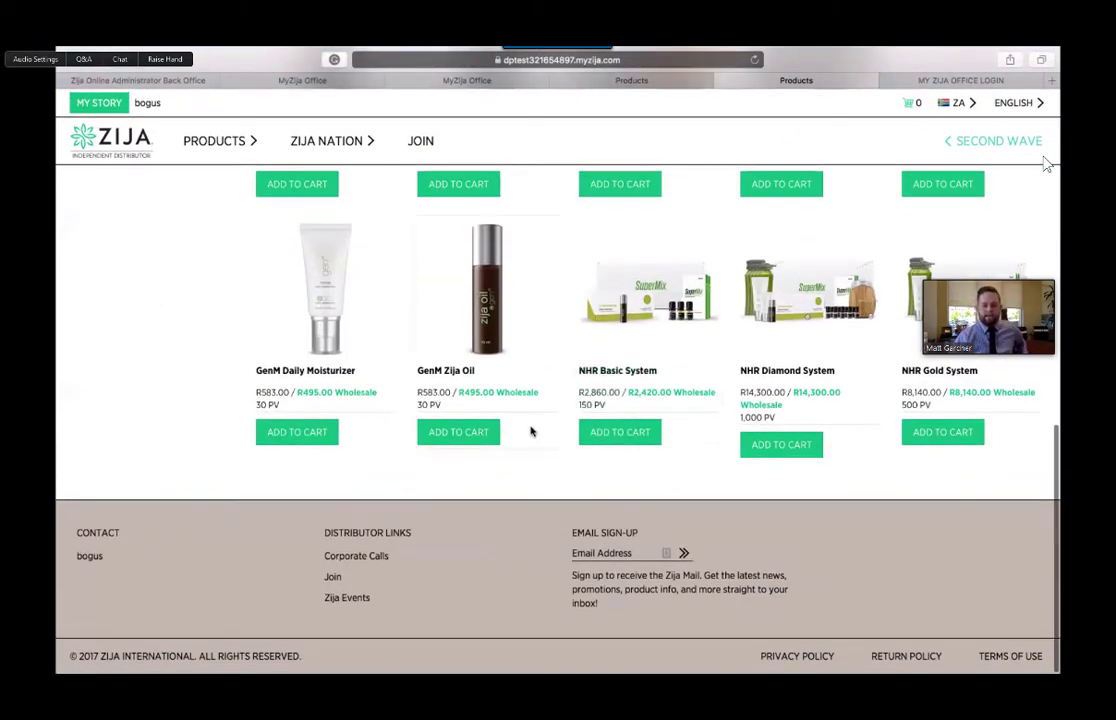
scroll(548, 438, "up", 10)
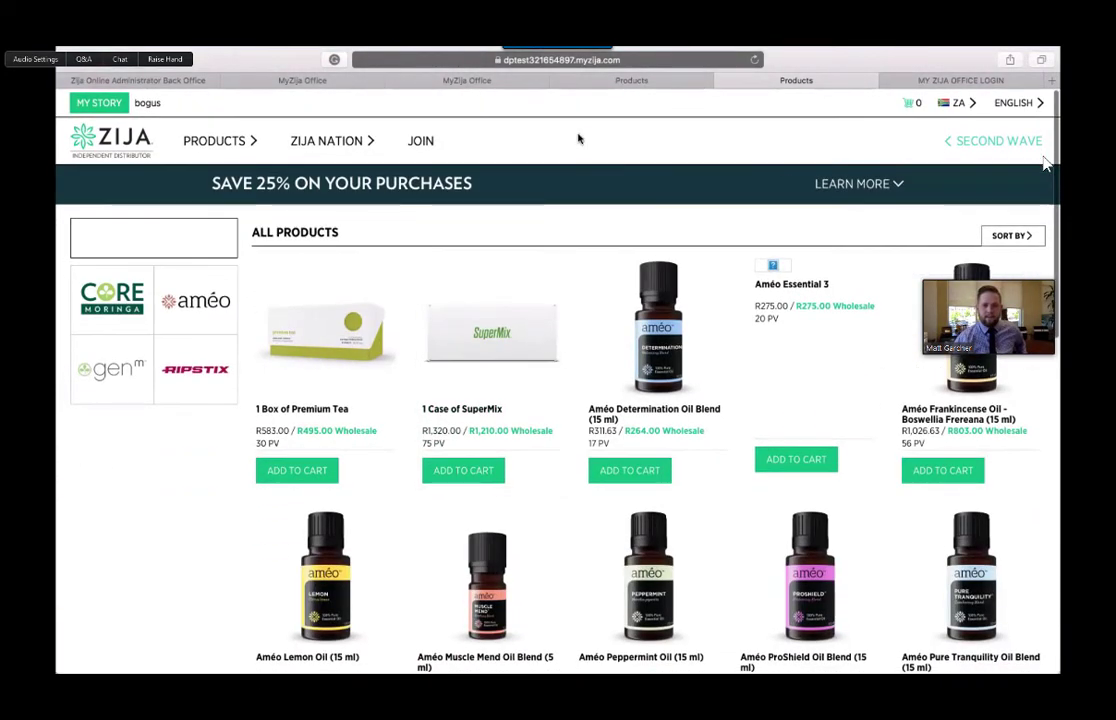
- Choose South Africa as the store's country and close the office login page
left_click(957, 104)
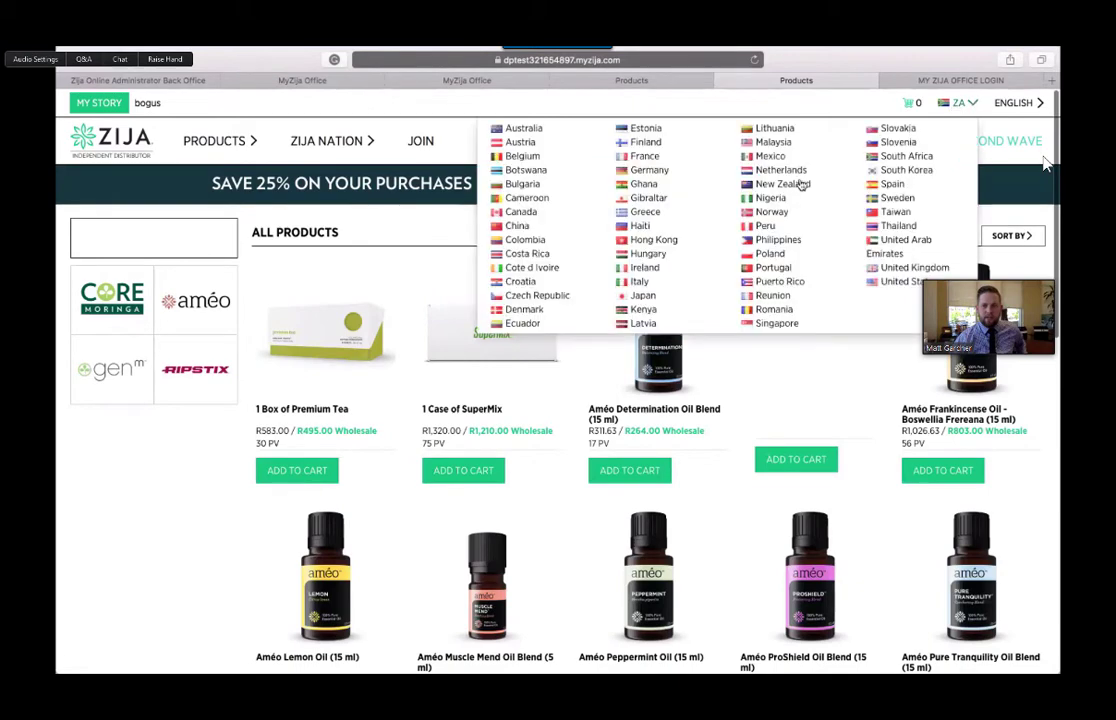
left_click(898, 158)
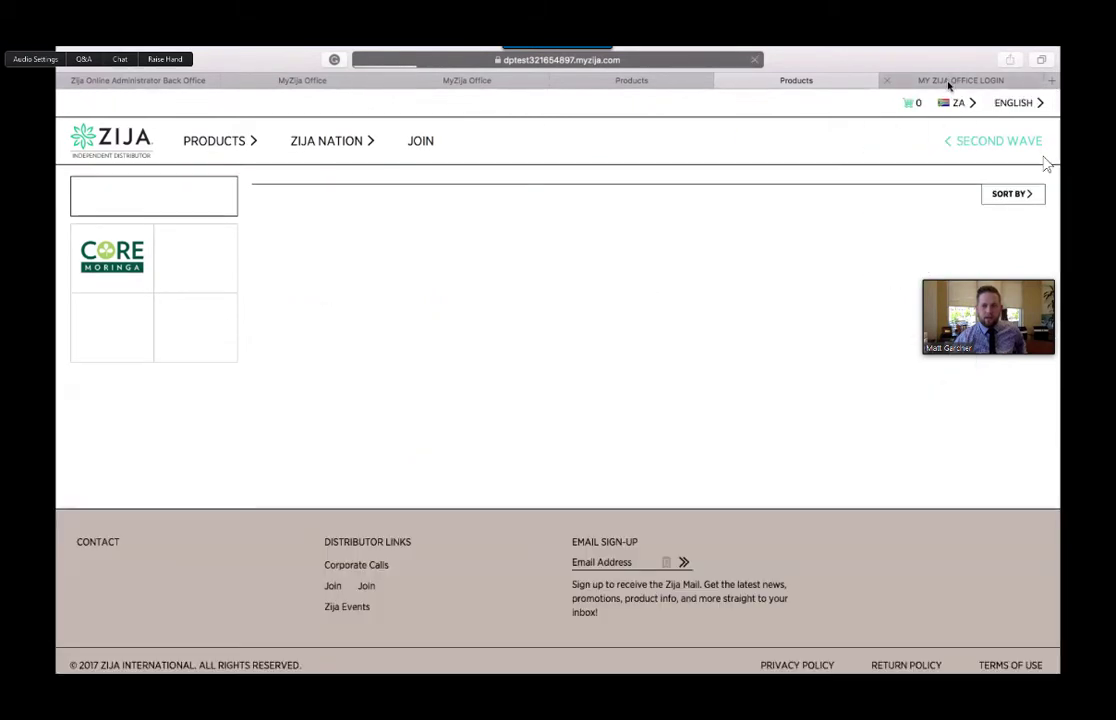
left_click(948, 86)
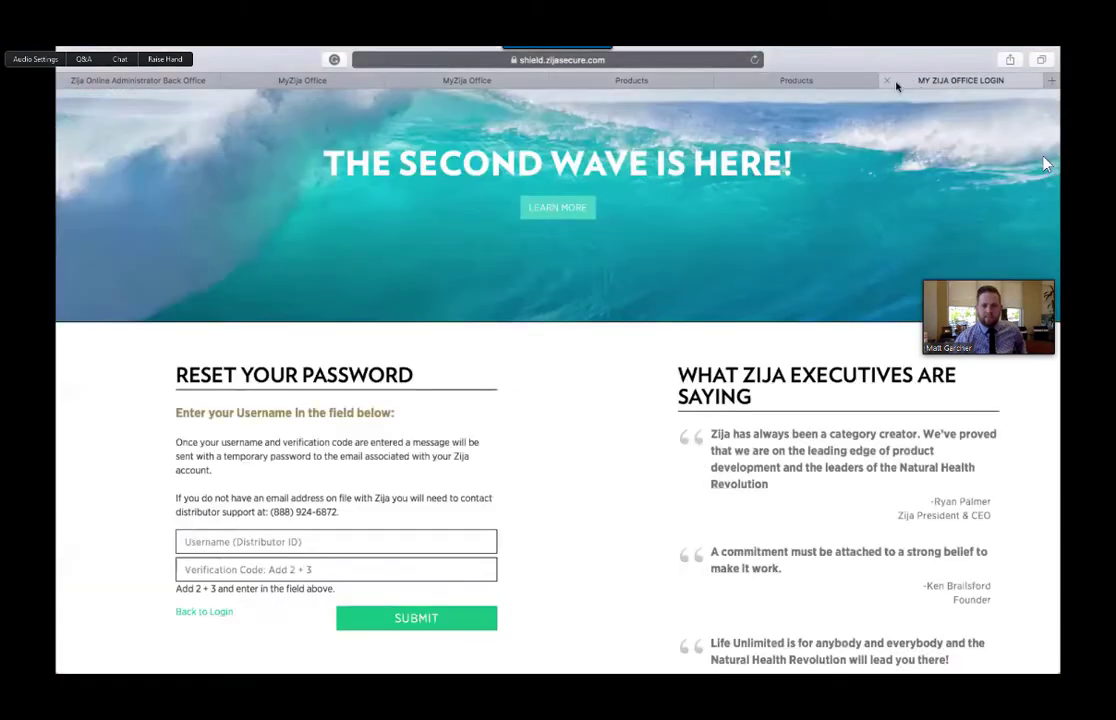
left_click(887, 80)
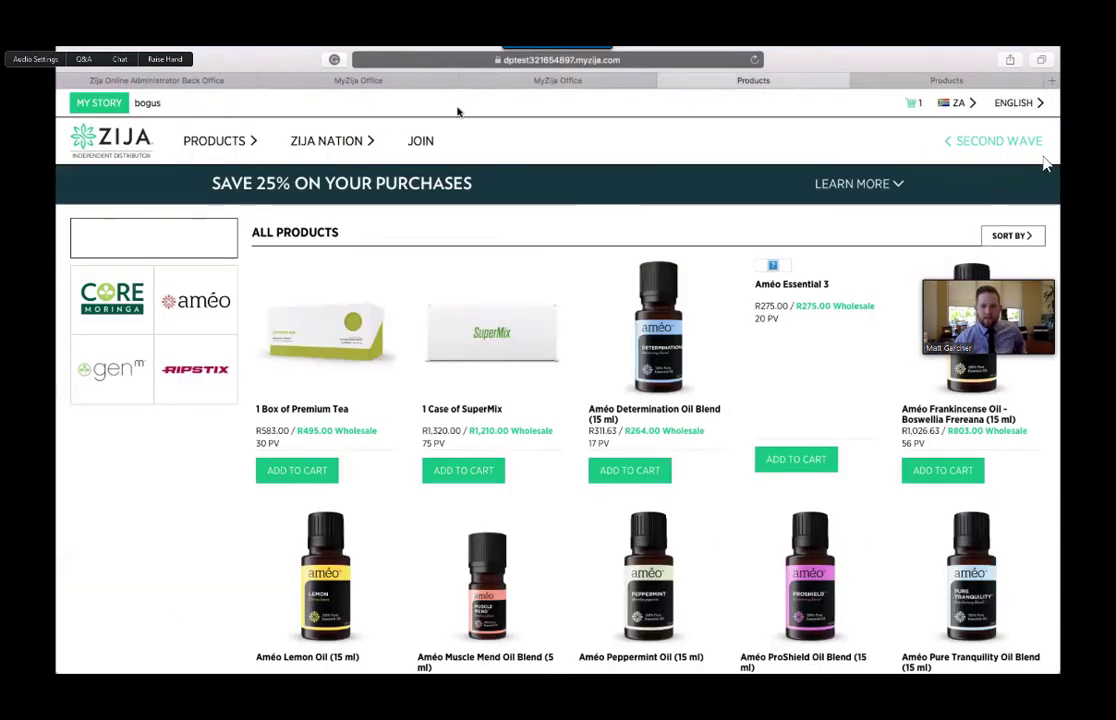
left_click(303, 80)
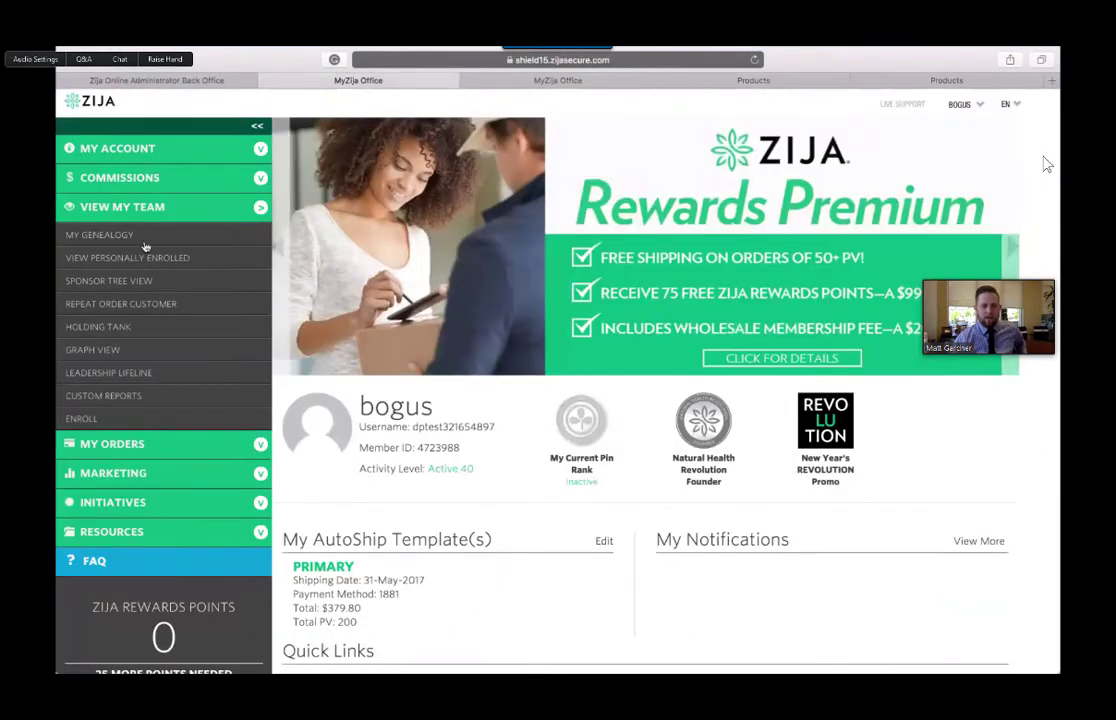
left_click(119, 420)
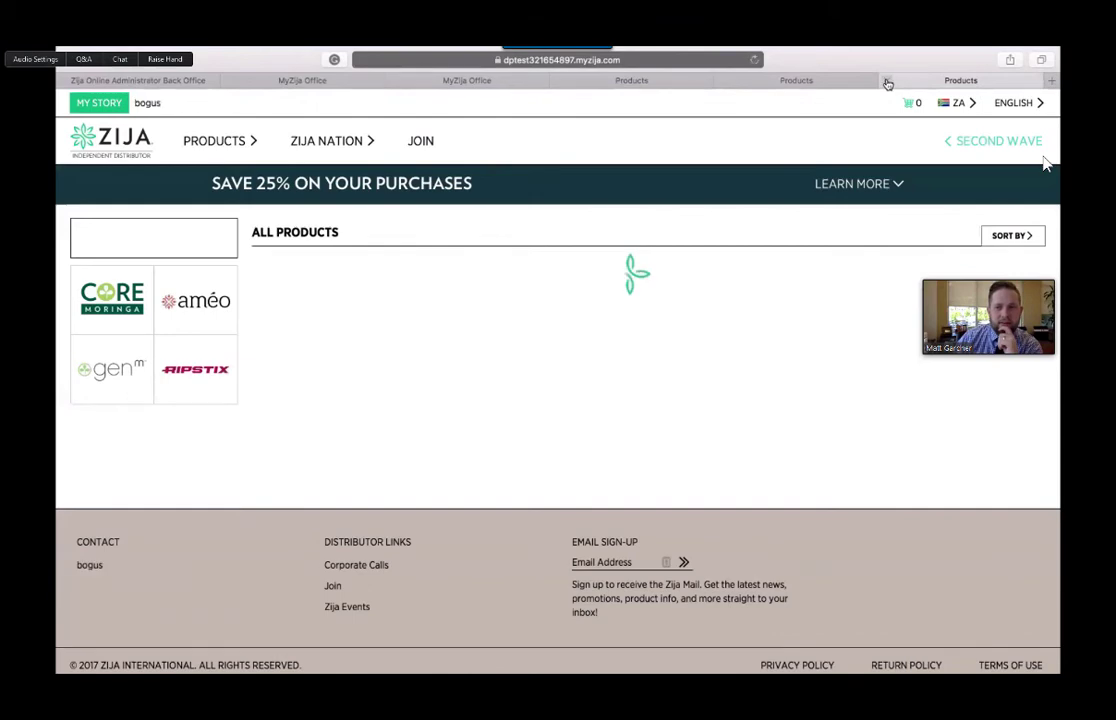
left_click(266, 82)
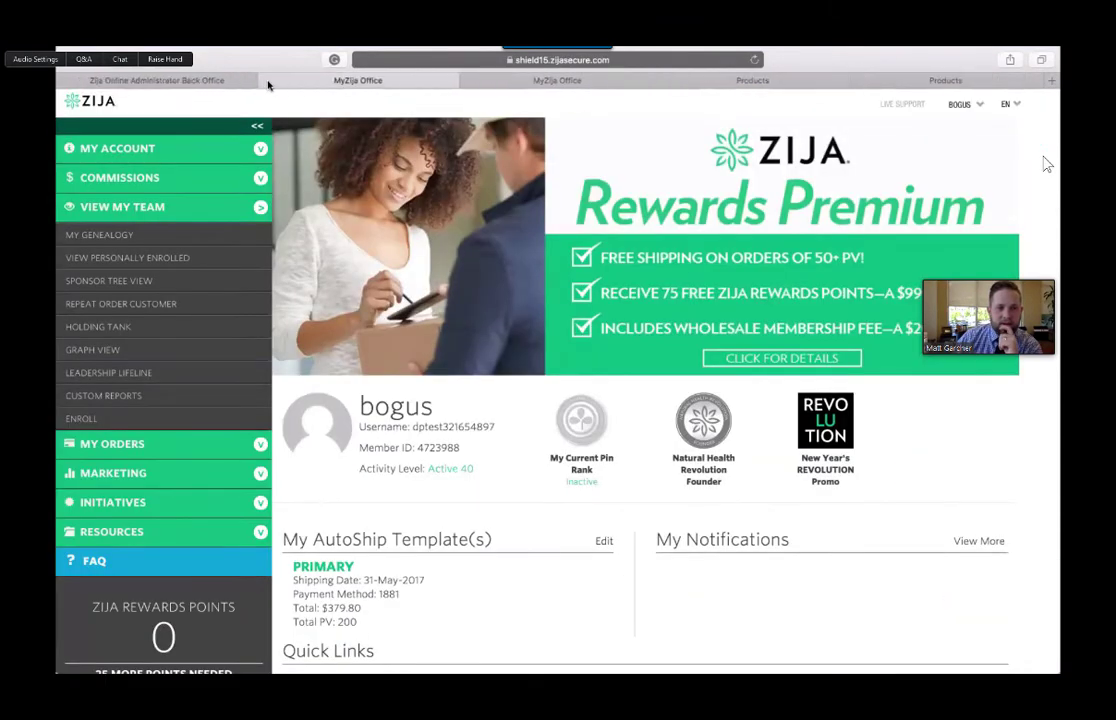
- Close the extra office and store pages and sign in to the member's account from the administrator back office
key("super+w")
left_click(215, 80)
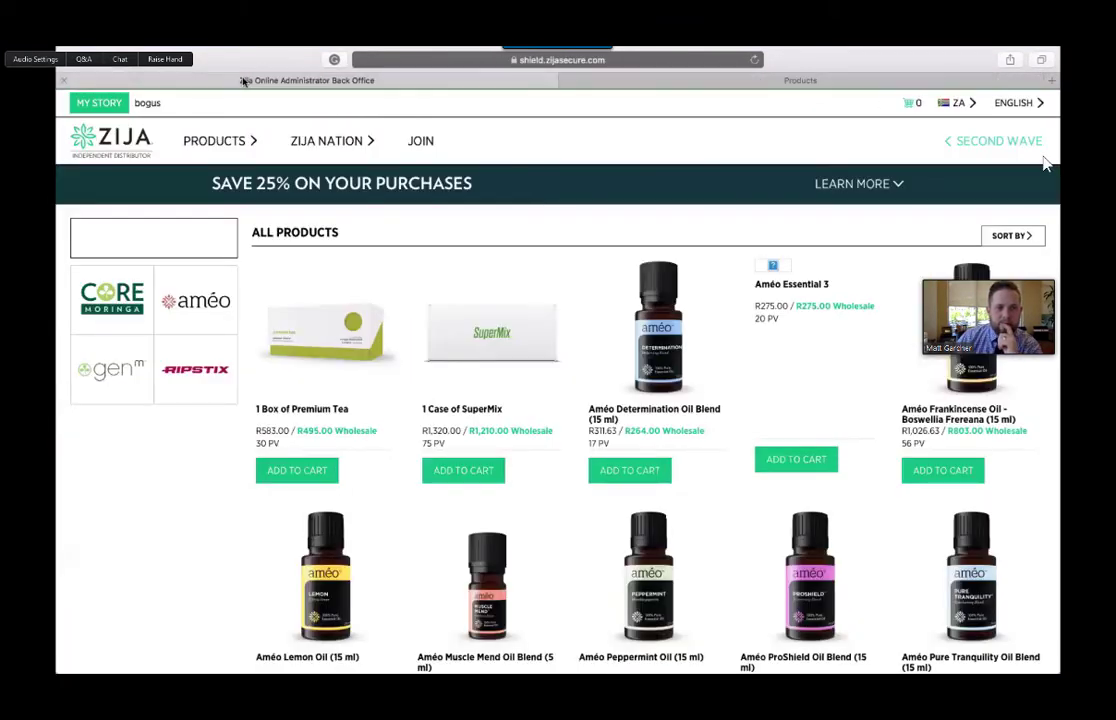
left_click(990, 232)
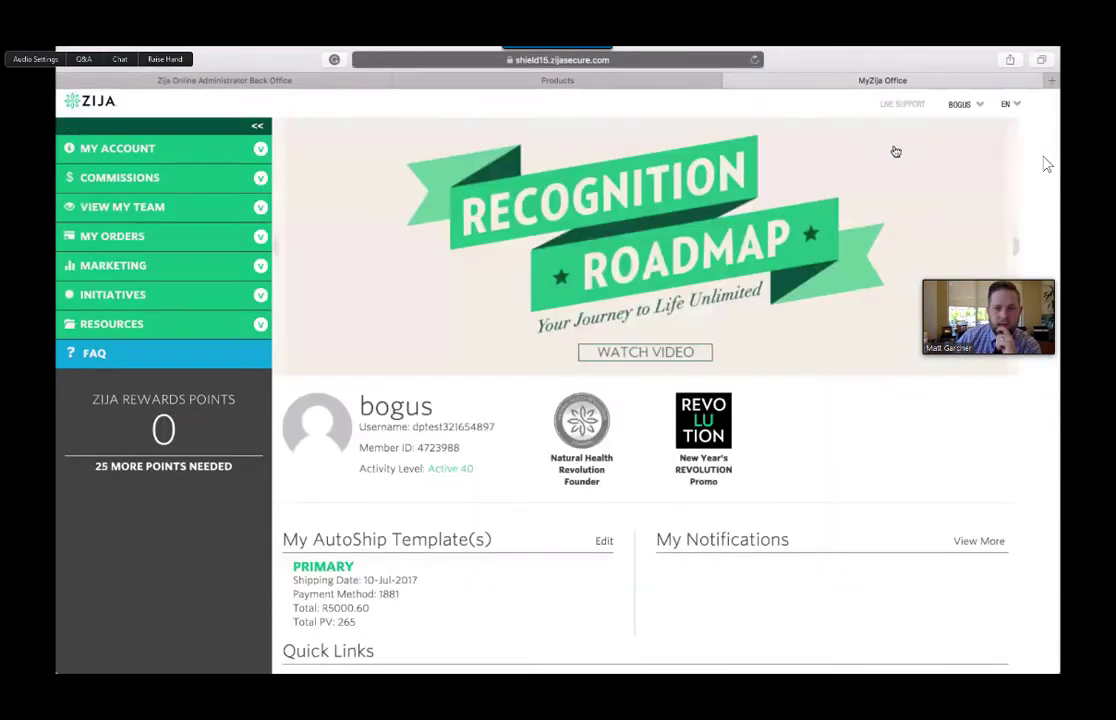
- Show the order options in the member's office and open the distributor store through the team's Enroll option
left_click(190, 238)
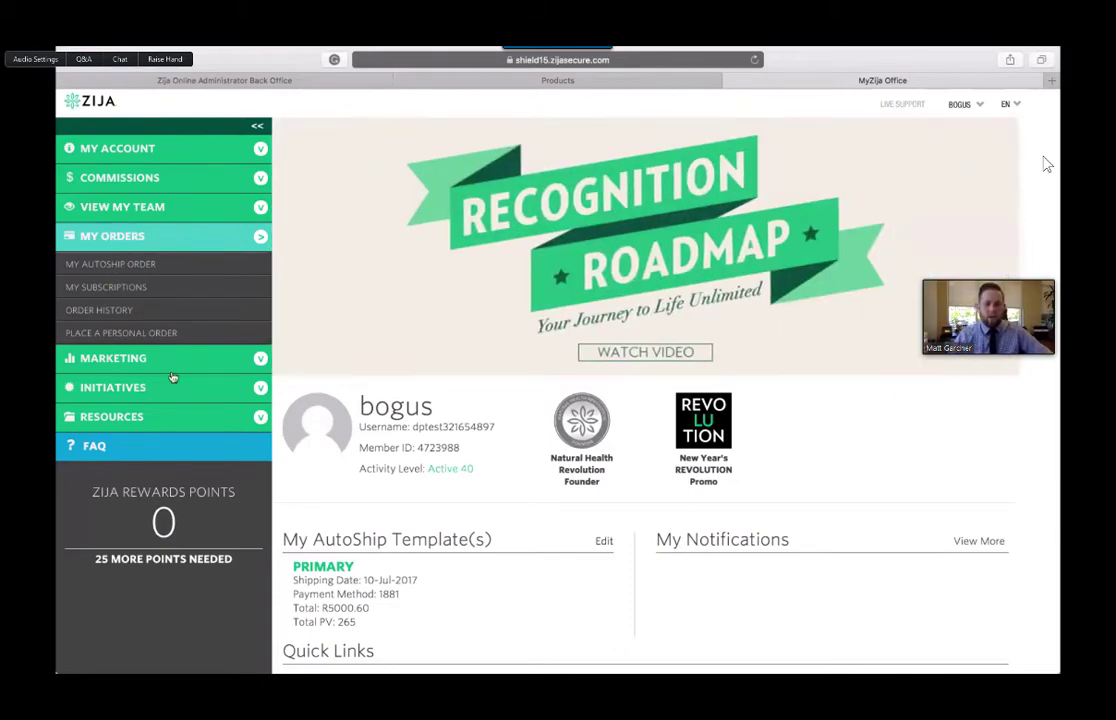
left_click(158, 212)
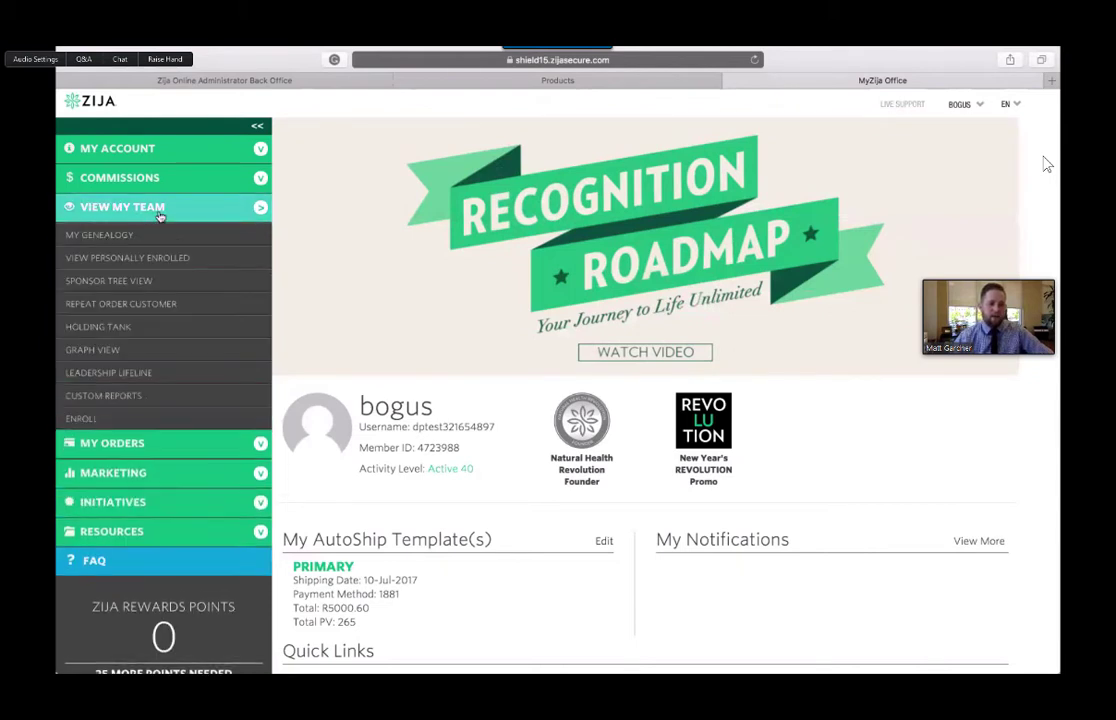
left_click(82, 418)
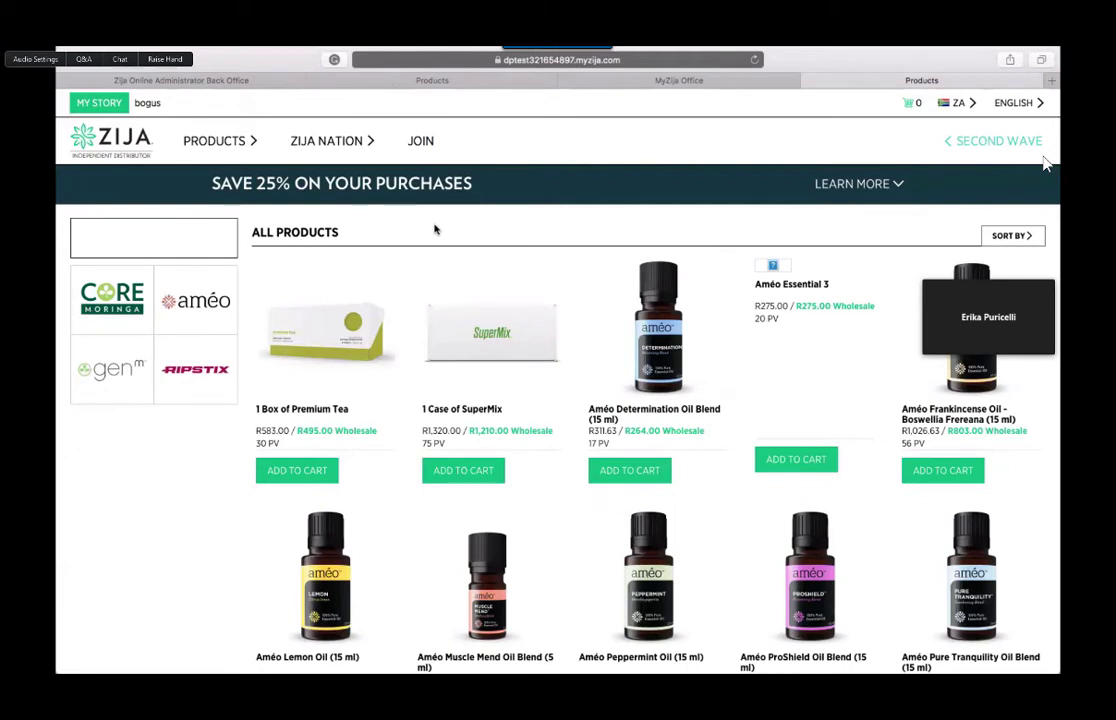
- Return to the administrator back office, sign in to the member's account again and repeat the Enroll route to the store
left_click(190, 82)
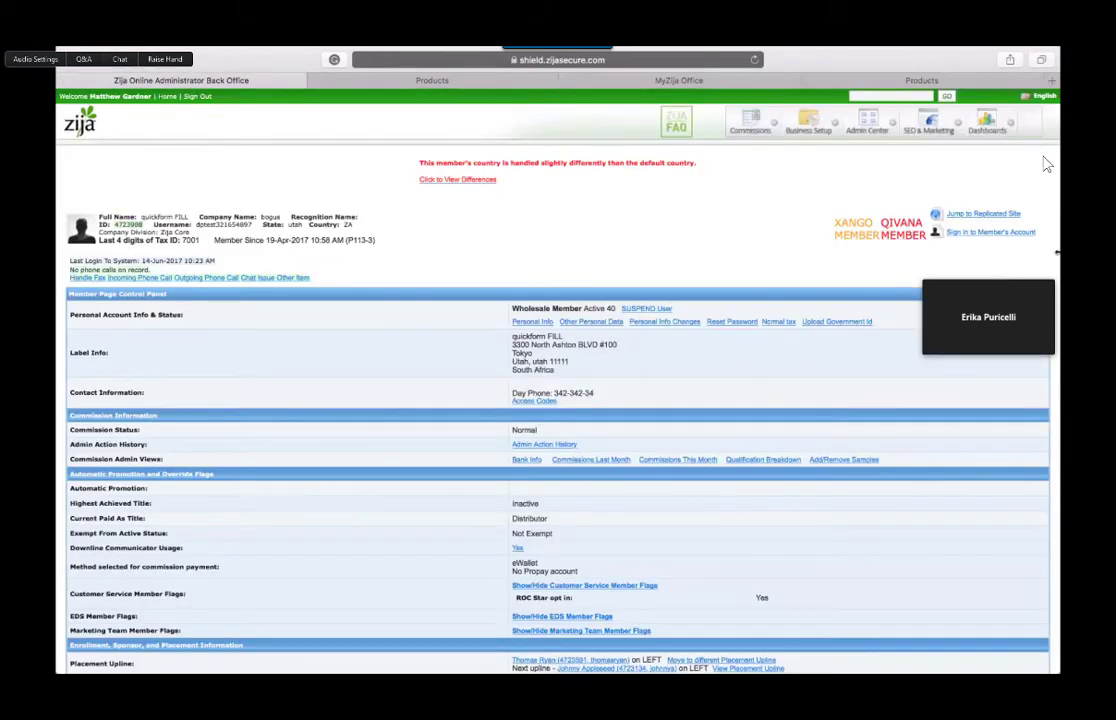
left_click(994, 234)
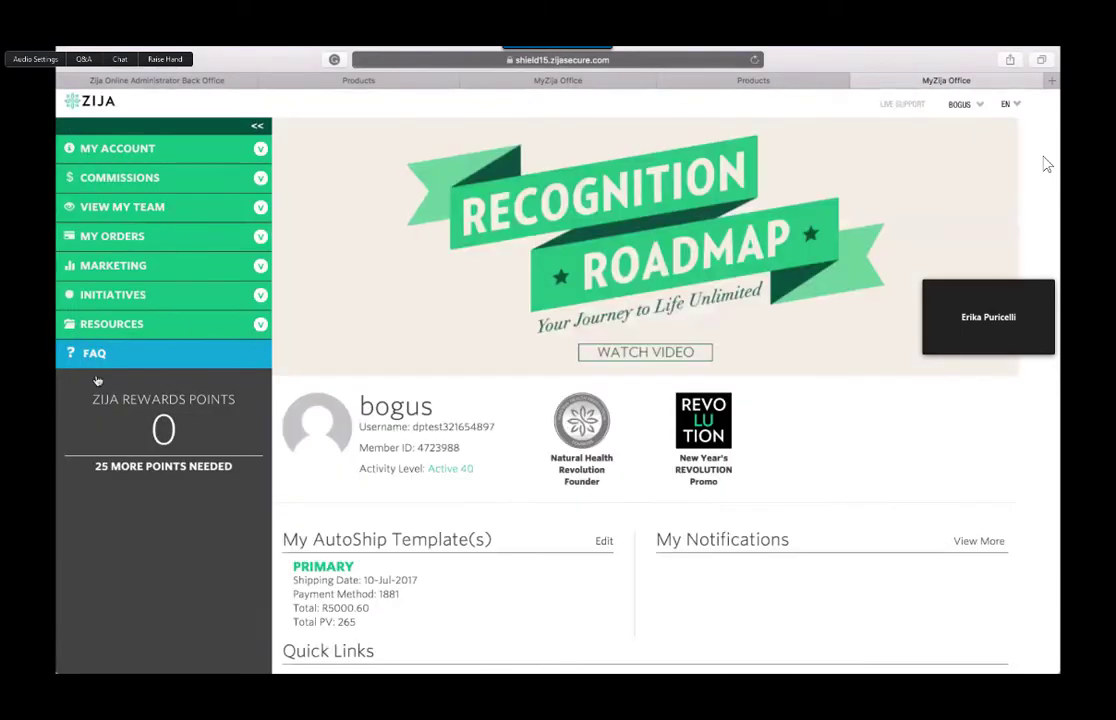
left_click(182, 238)
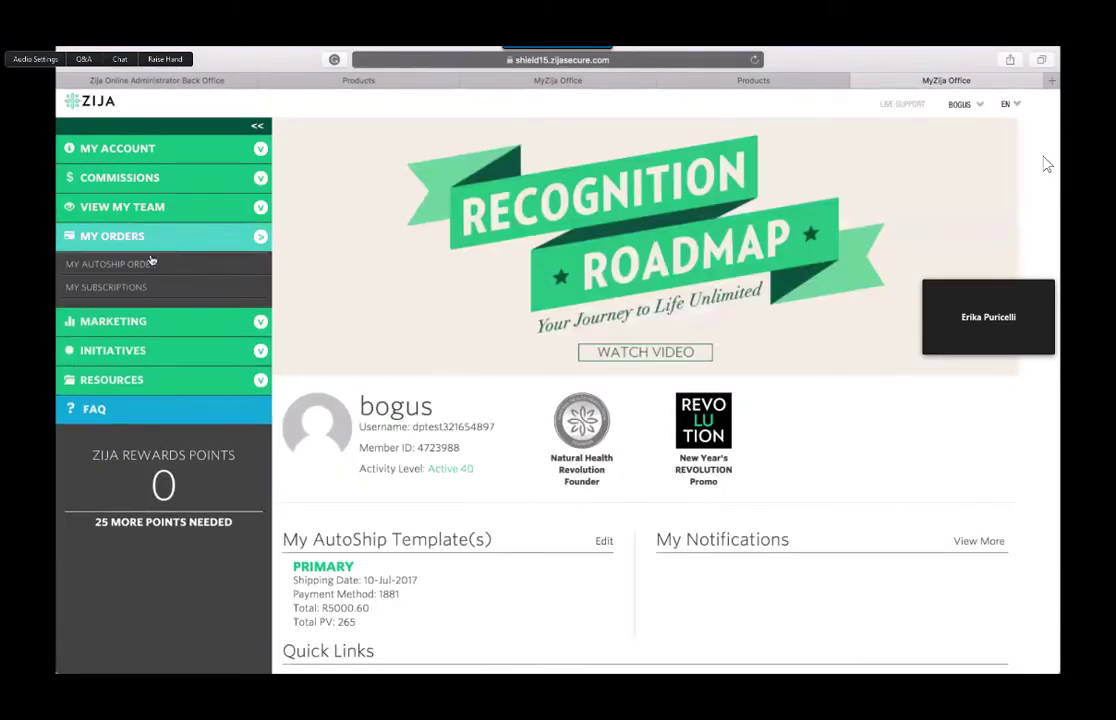
left_click(138, 206)
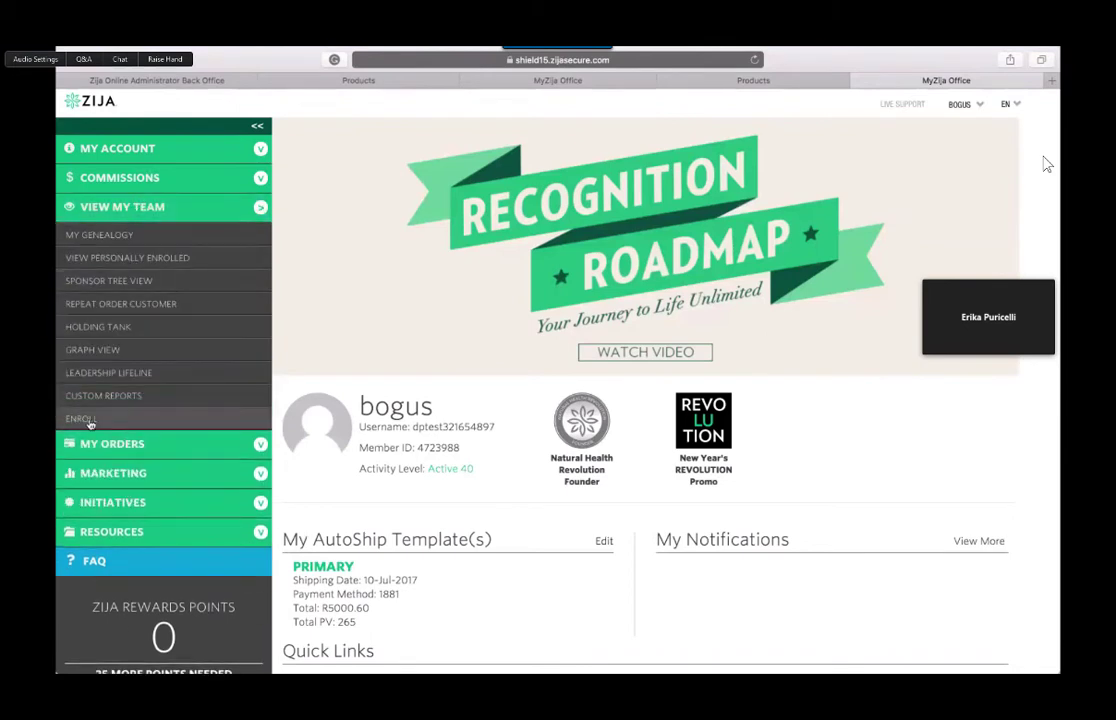
left_click(89, 424)
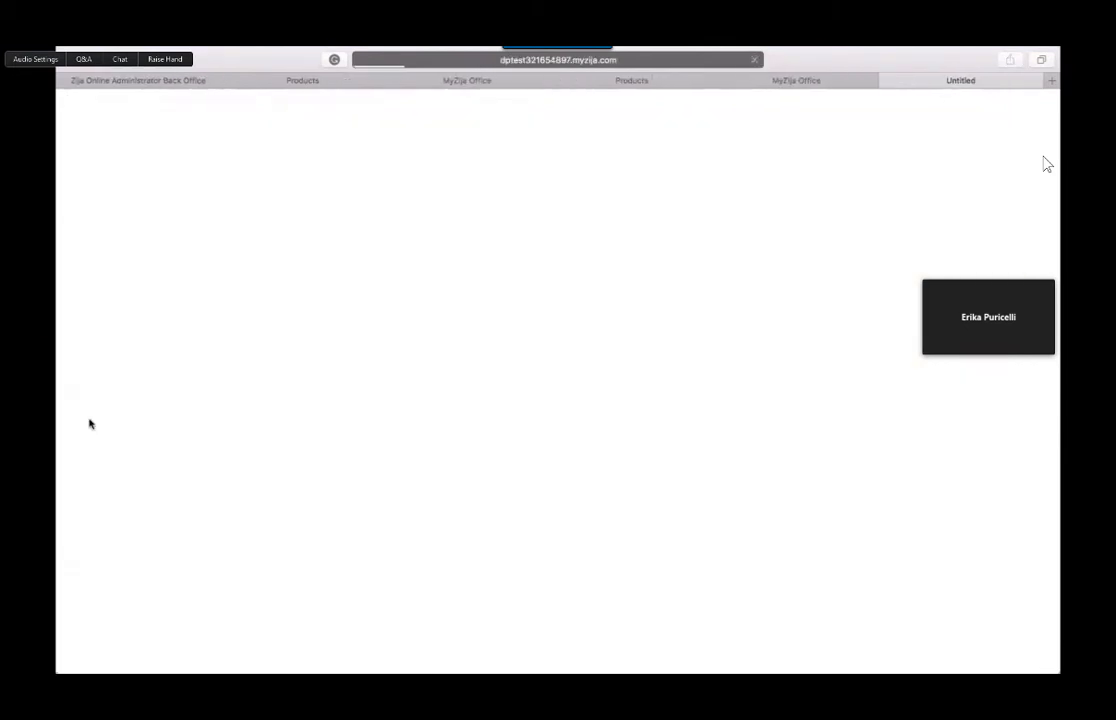
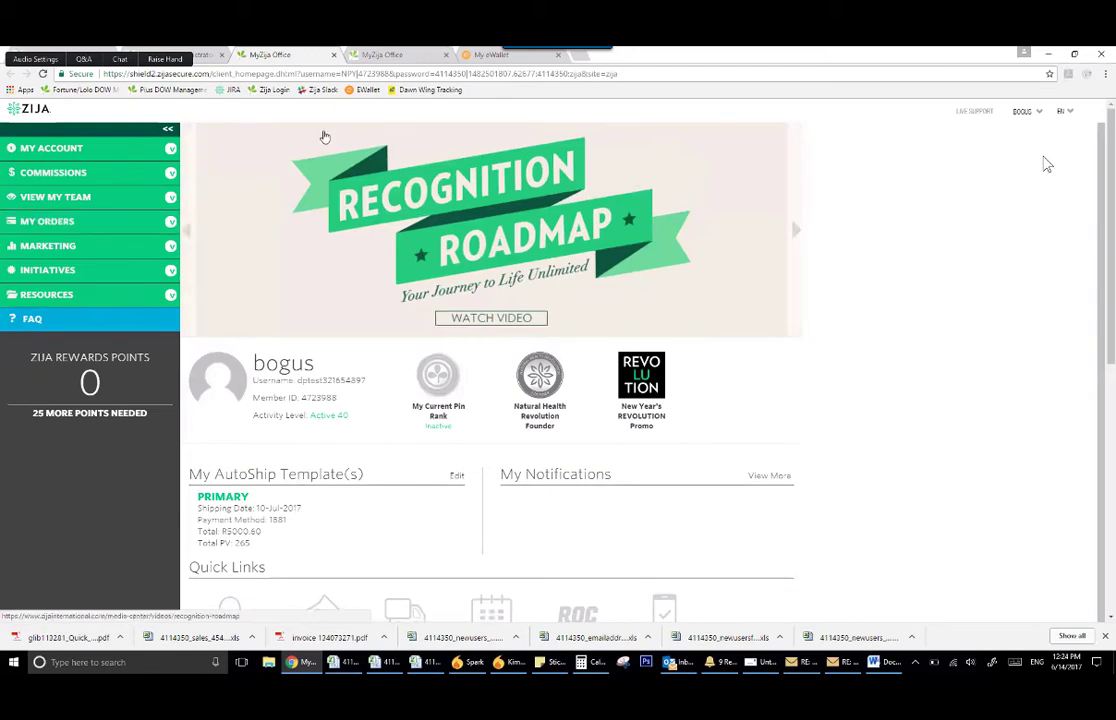
- Close the duplicate MyZija Office page and look up the test member's account by username in the administrator back office
left_click(447, 55)
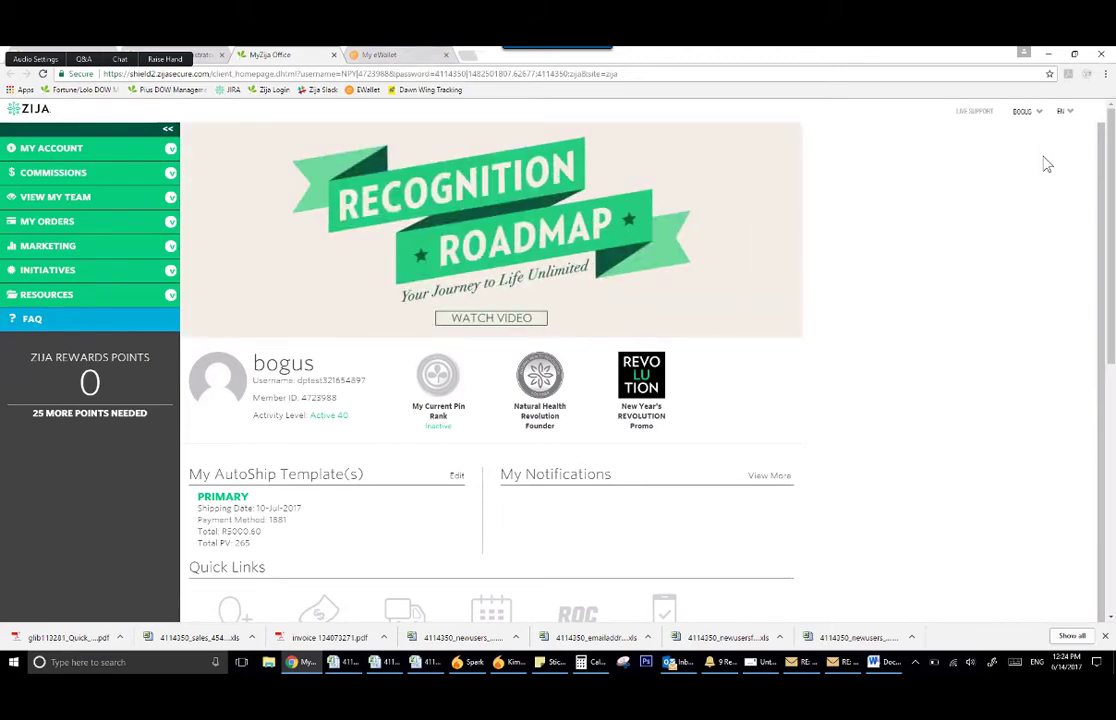
key("ctrl+shift+Tab")
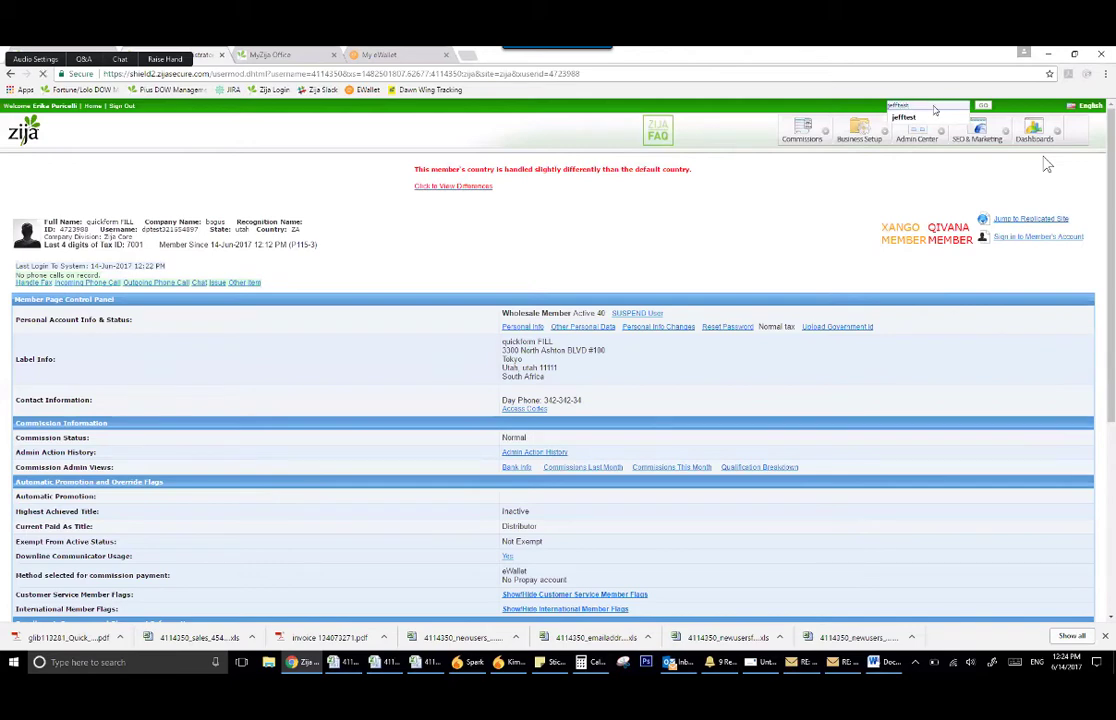
key("Return")
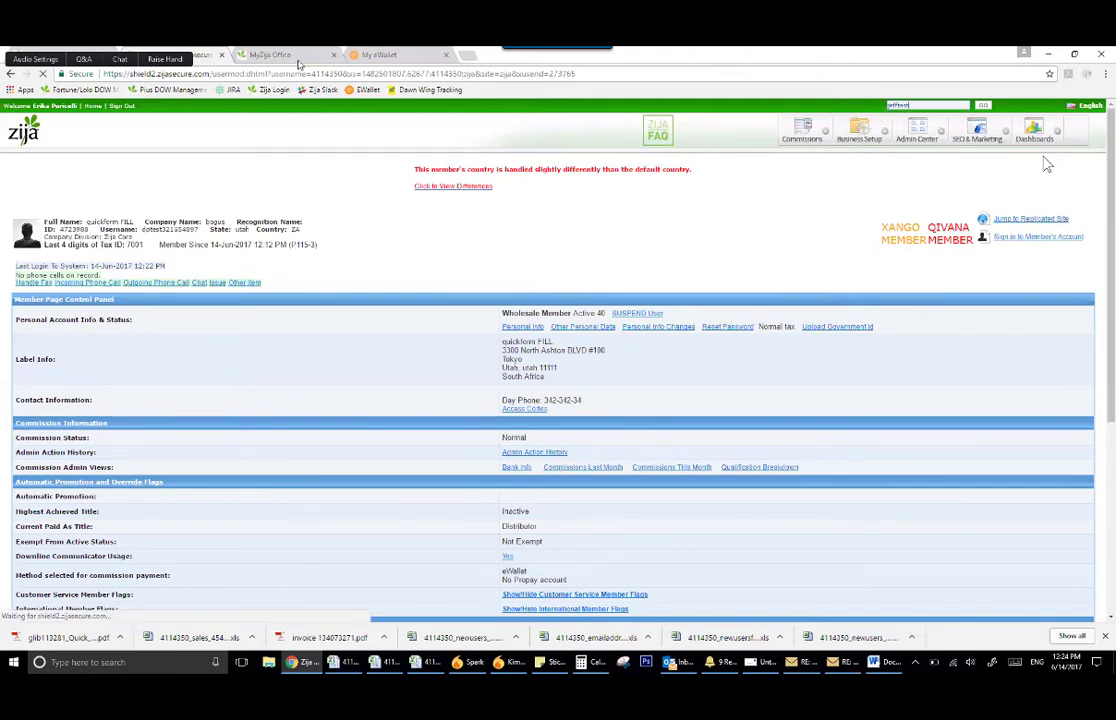
key("ctrl+Tab")
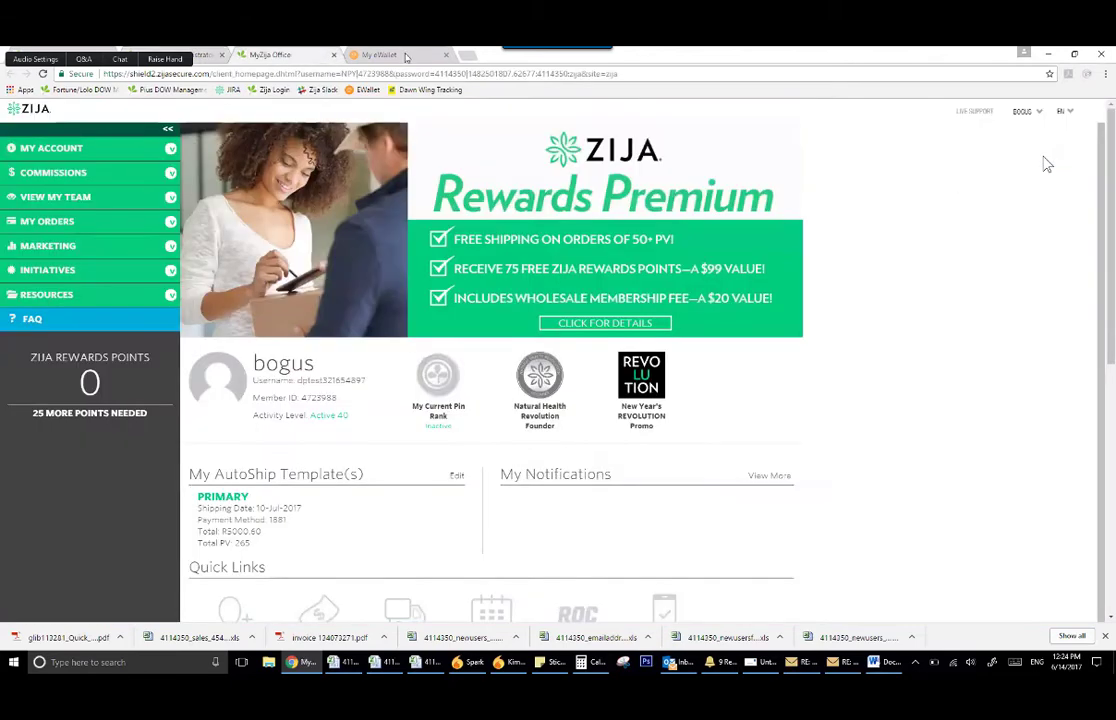
- Switch to My eWallet, close the remaining MyZija Office page and open the Transfer Funds form
left_click(399, 53)
left_click(335, 55)
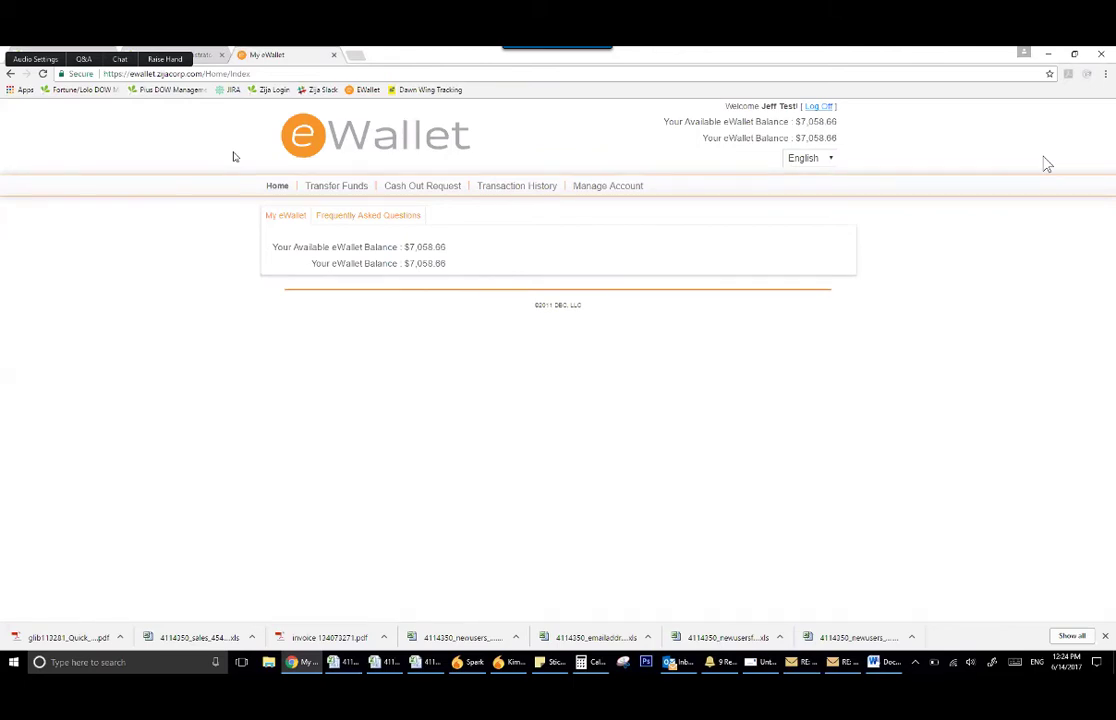
mouse_move(406, 247)
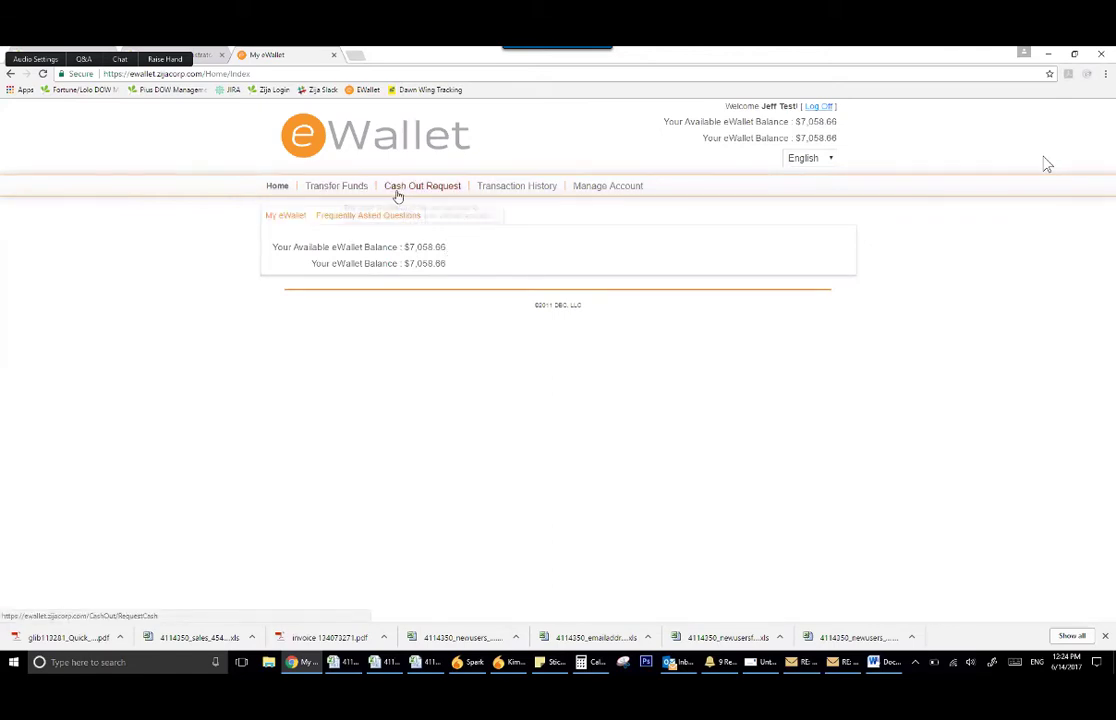
left_click(327, 187)
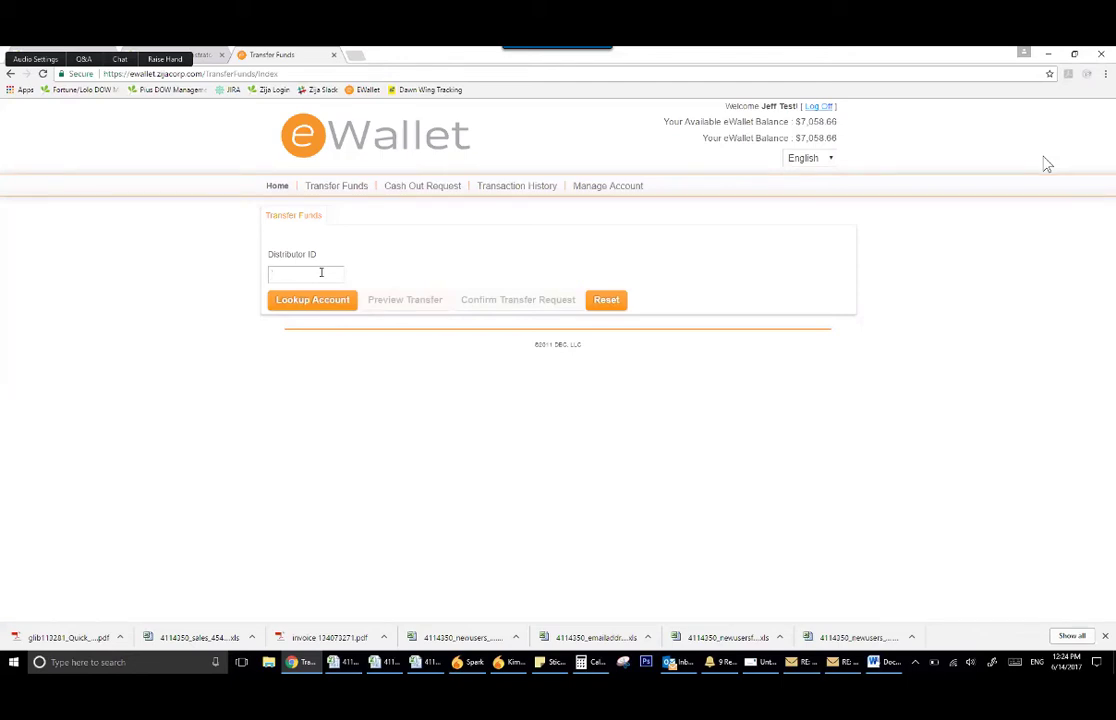
- Open the eWallet's Cash Out Request form and examine the minimum and maximum request amounts
left_click(422, 188)
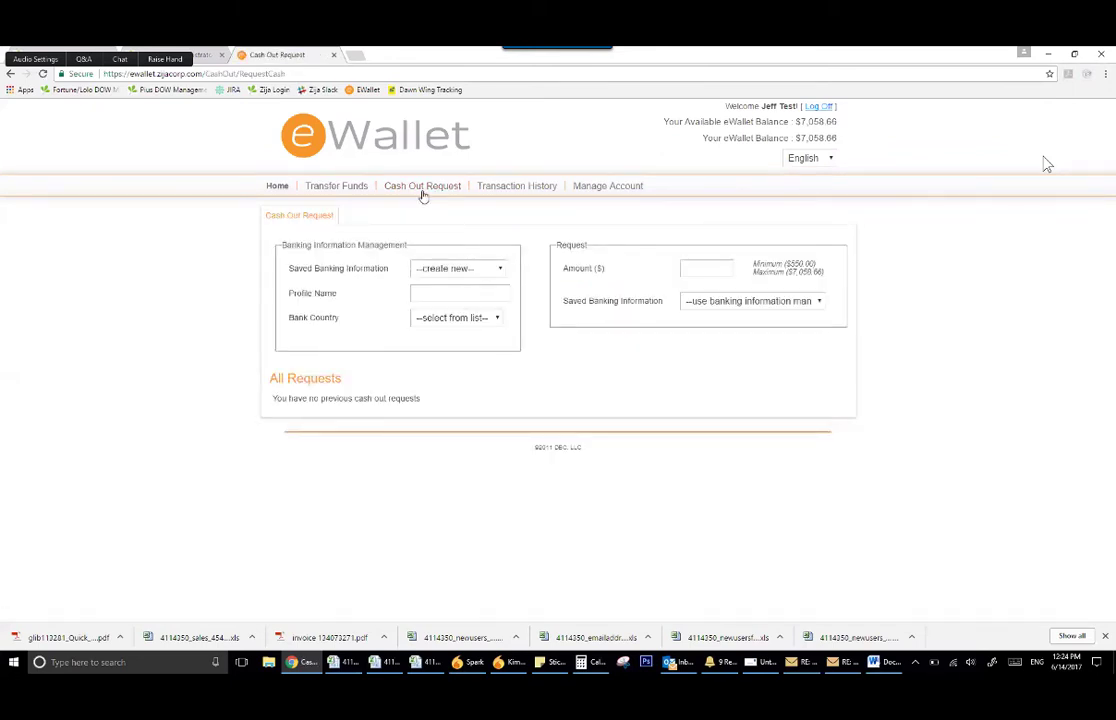
left_click_drag(755, 264, 829, 279)
left_click(828, 280)
- Return to the administrator back office, sign in to the member's account and open the personal order store
key("ctrl+shift+Tab")
left_click(1036, 181)
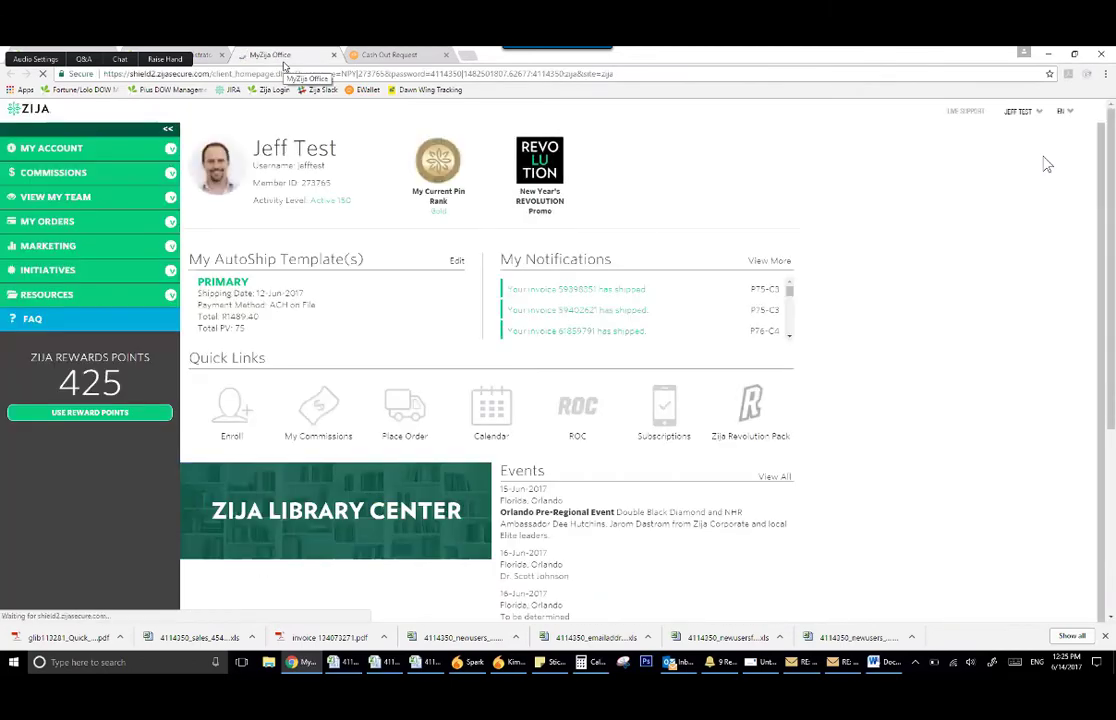
left_click(60, 222)
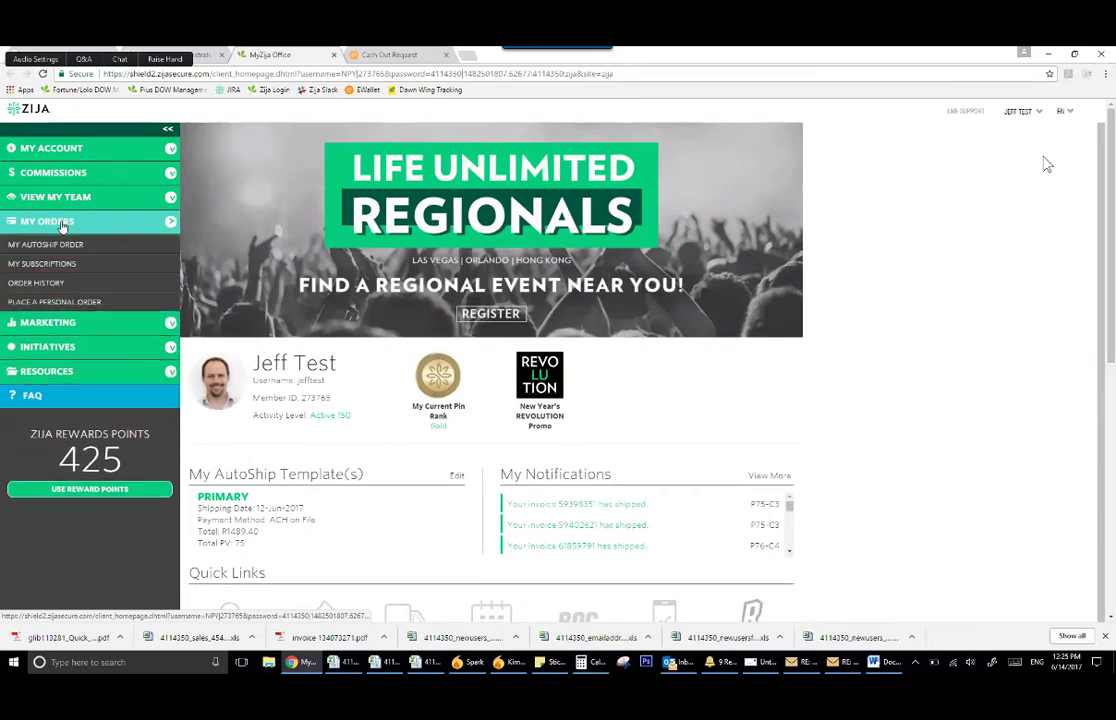
left_click(80, 303)
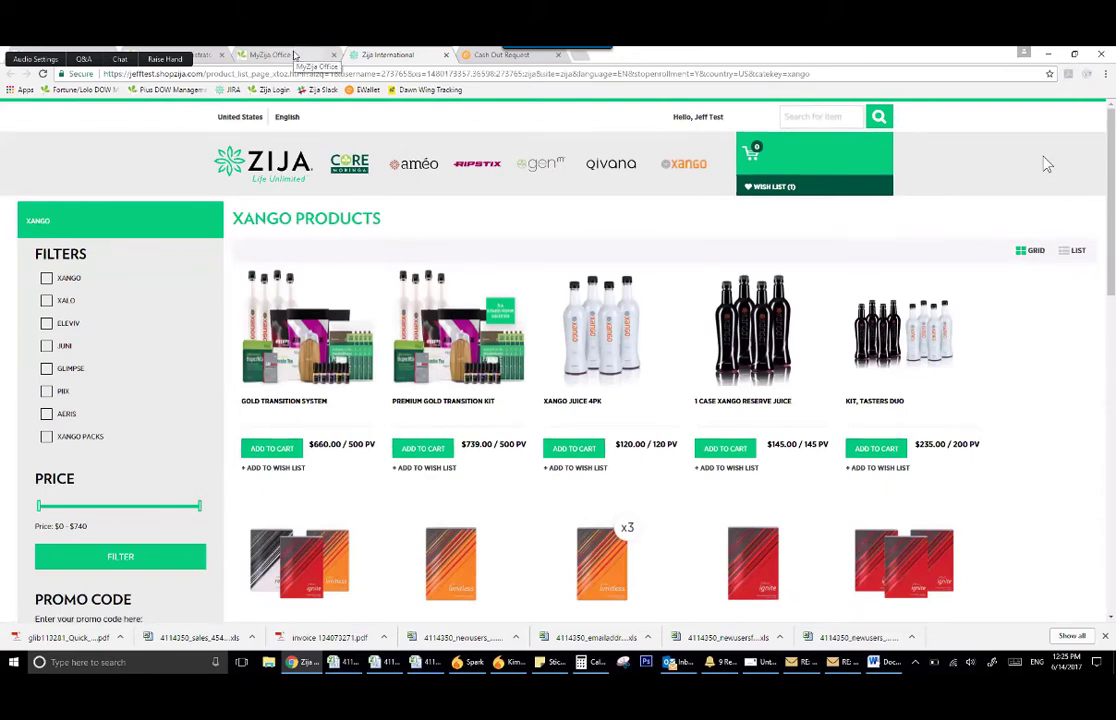
- Go back to the member's record in the administrator back office and open the address information for editing
left_click(245, 57)
left_click(395, 57)
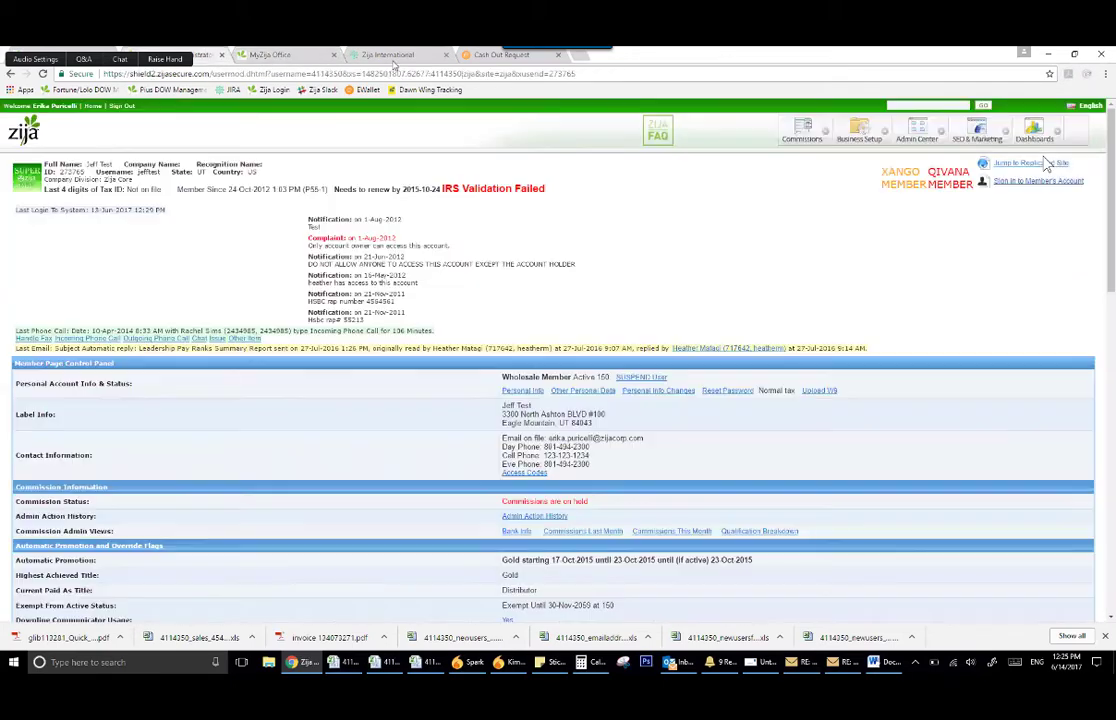
left_click(396, 58)
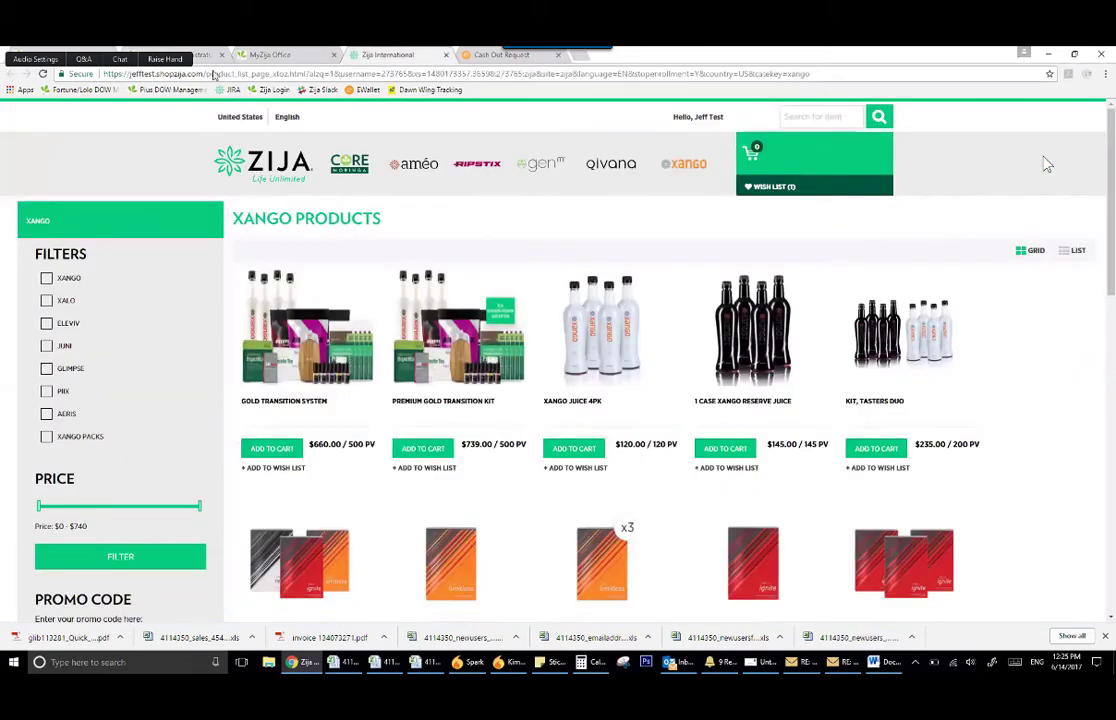
key("ctrl+Tab")
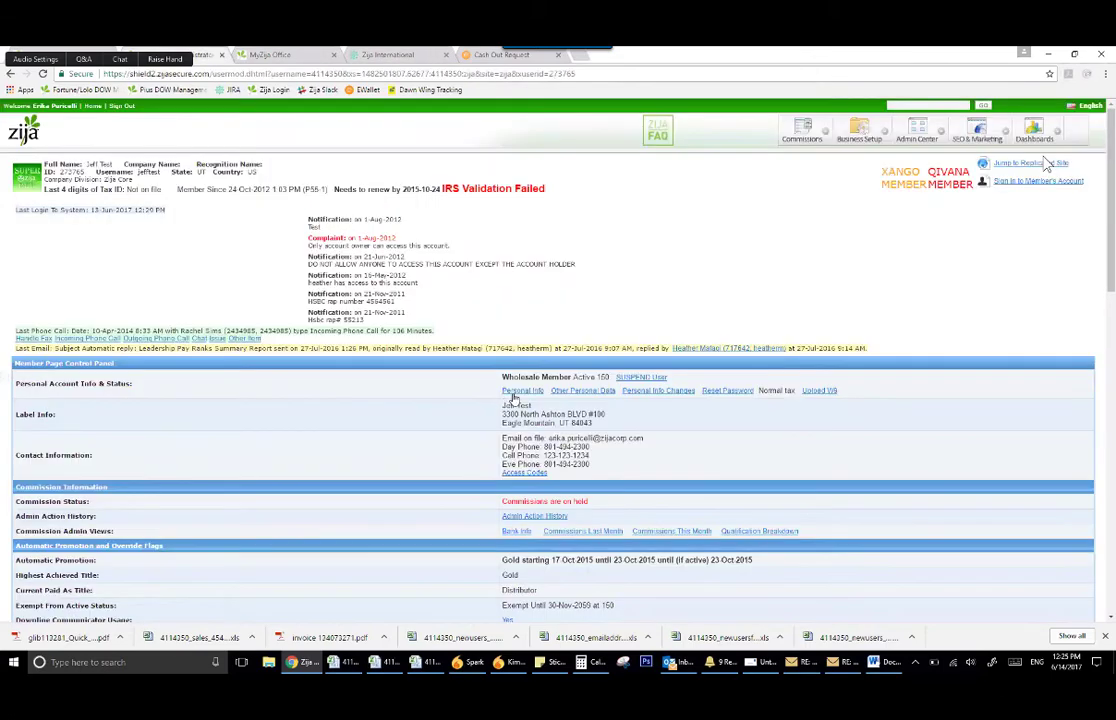
left_click(520, 391)
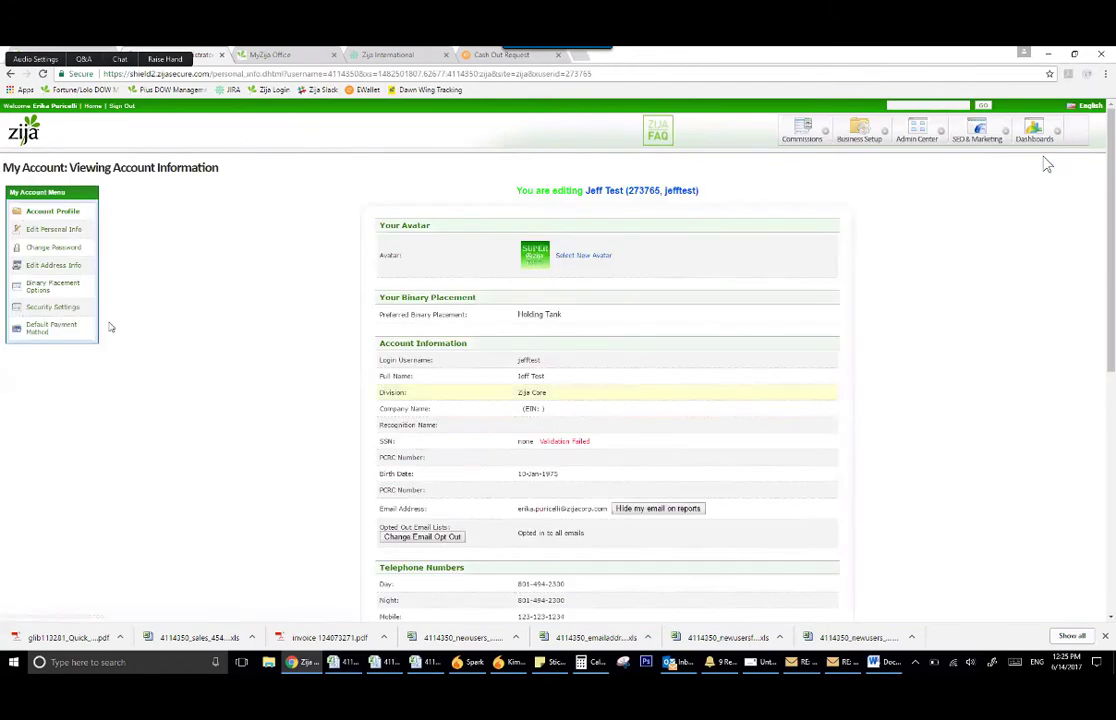
left_click(52, 266)
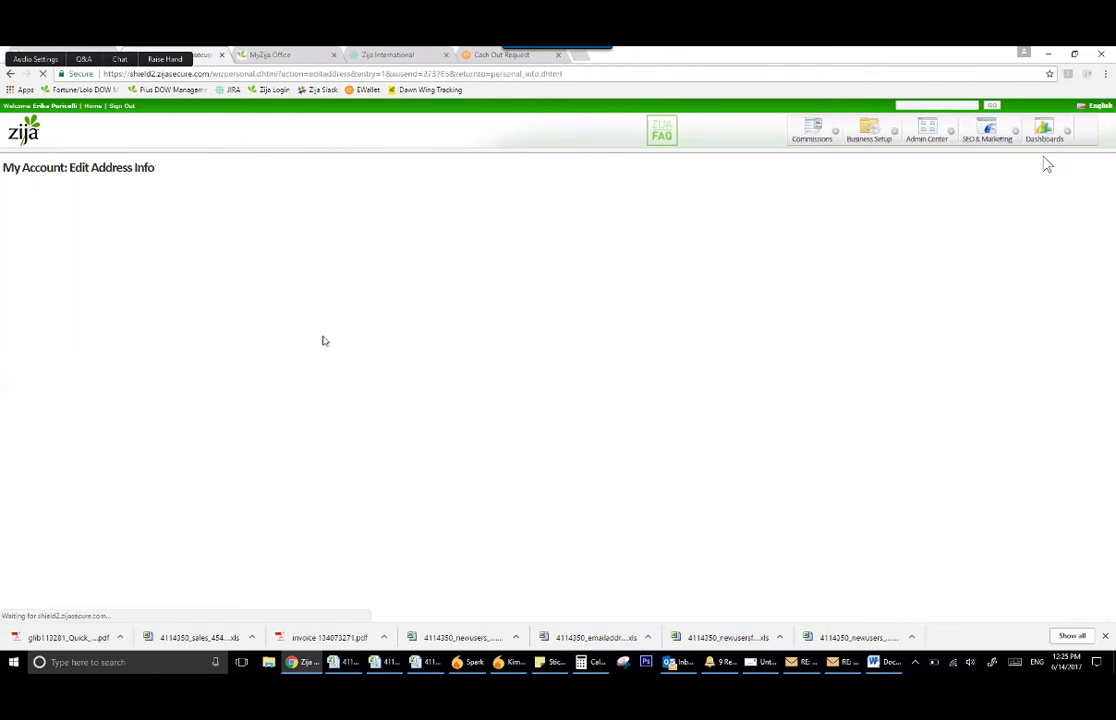
- Set the mailing address country to South Africa, copy the mailing address to the shipping address and submit the change
left_click(540, 366)
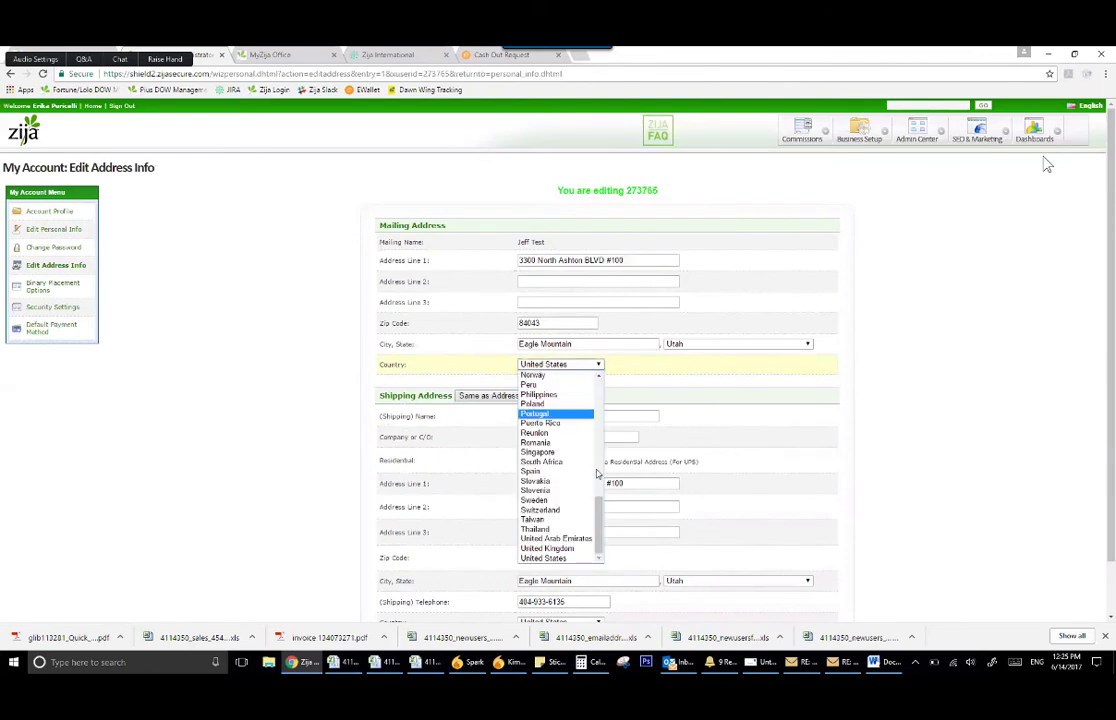
left_click(560, 462)
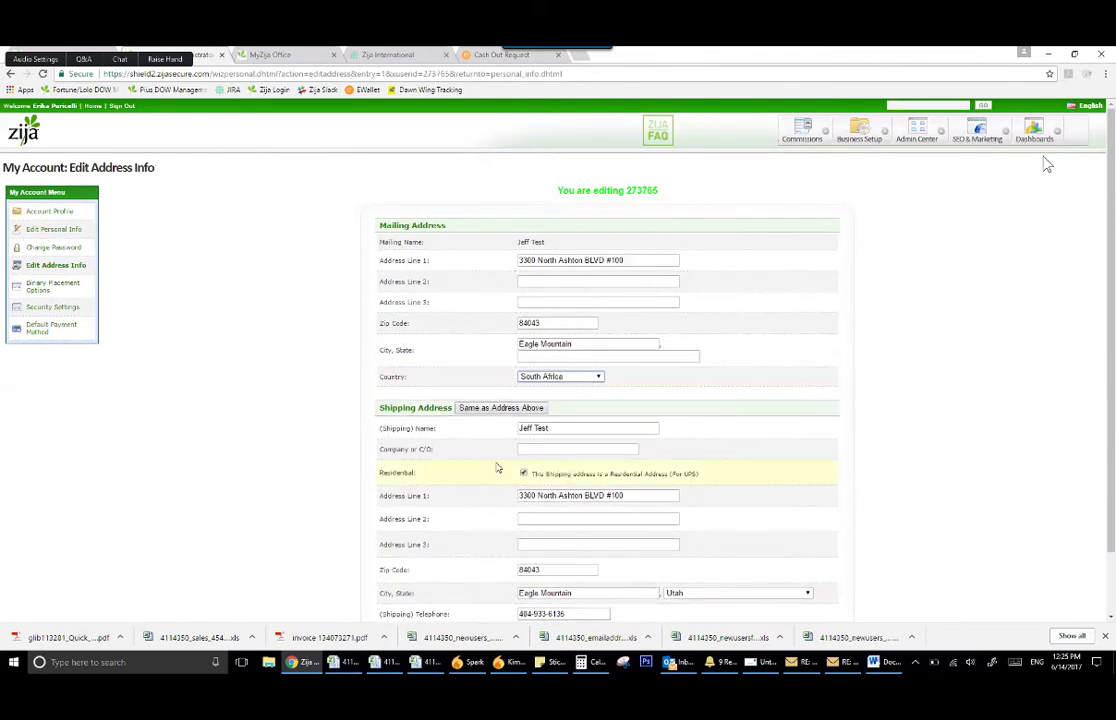
left_click_drag(483, 450, 479, 414)
scroll(481, 413, "down", 2)
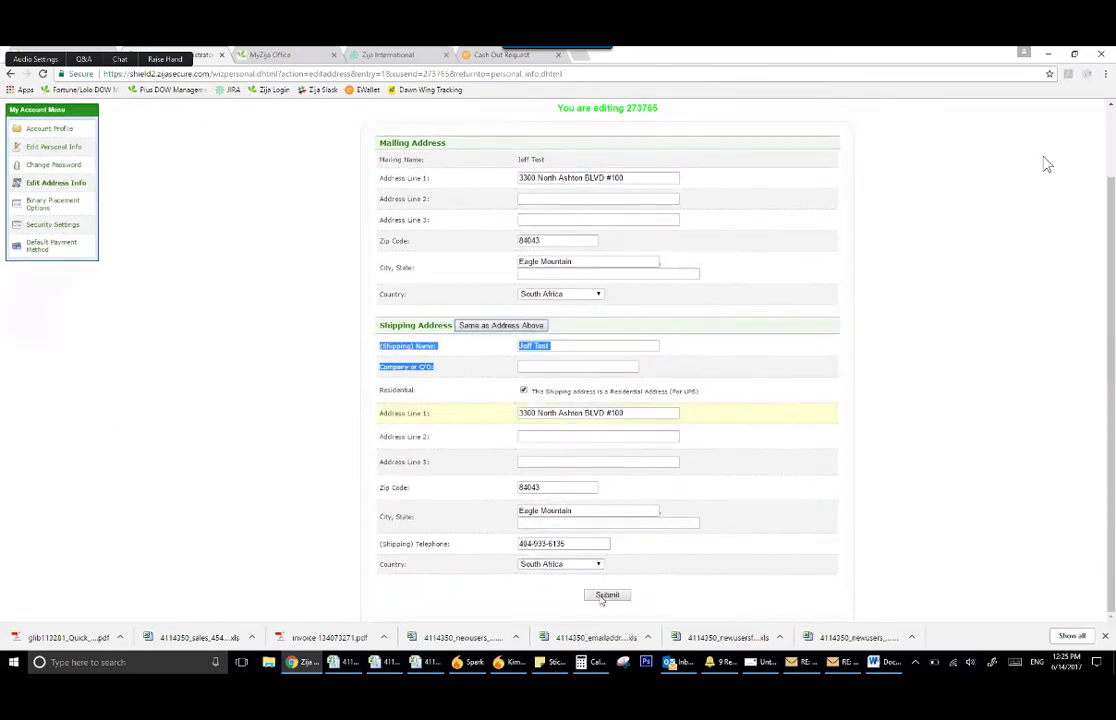
left_click(607, 595)
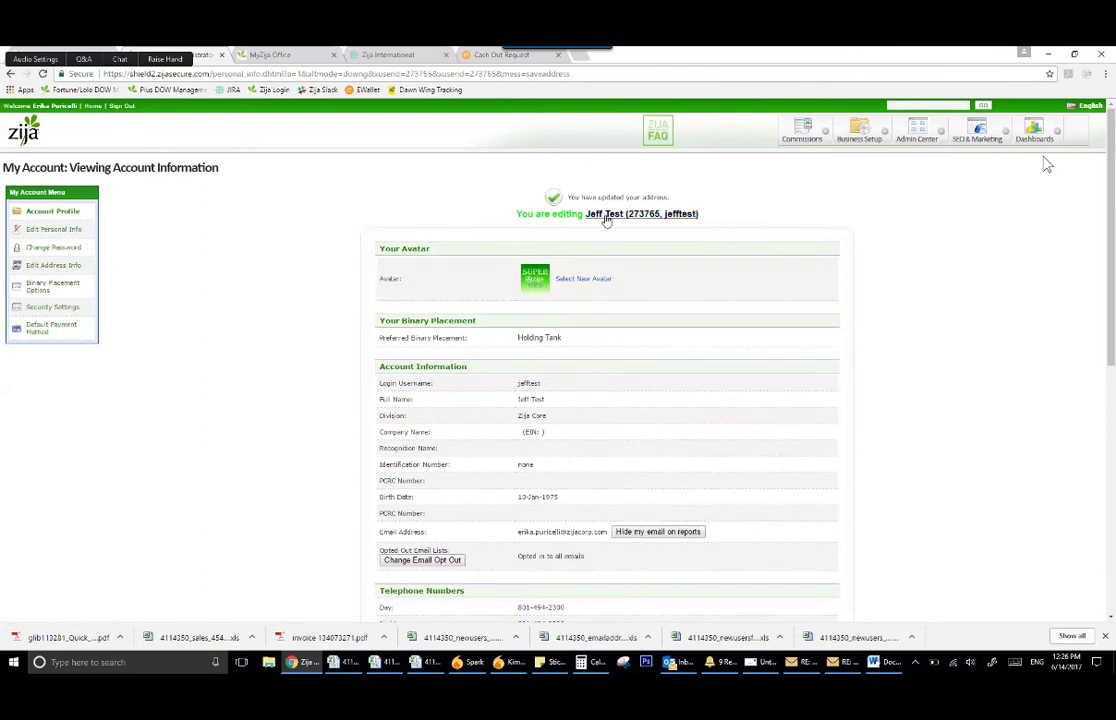
- Sign in to the member's account again, close the old MyZija Office page and open the personal order store
left_click(607, 221)
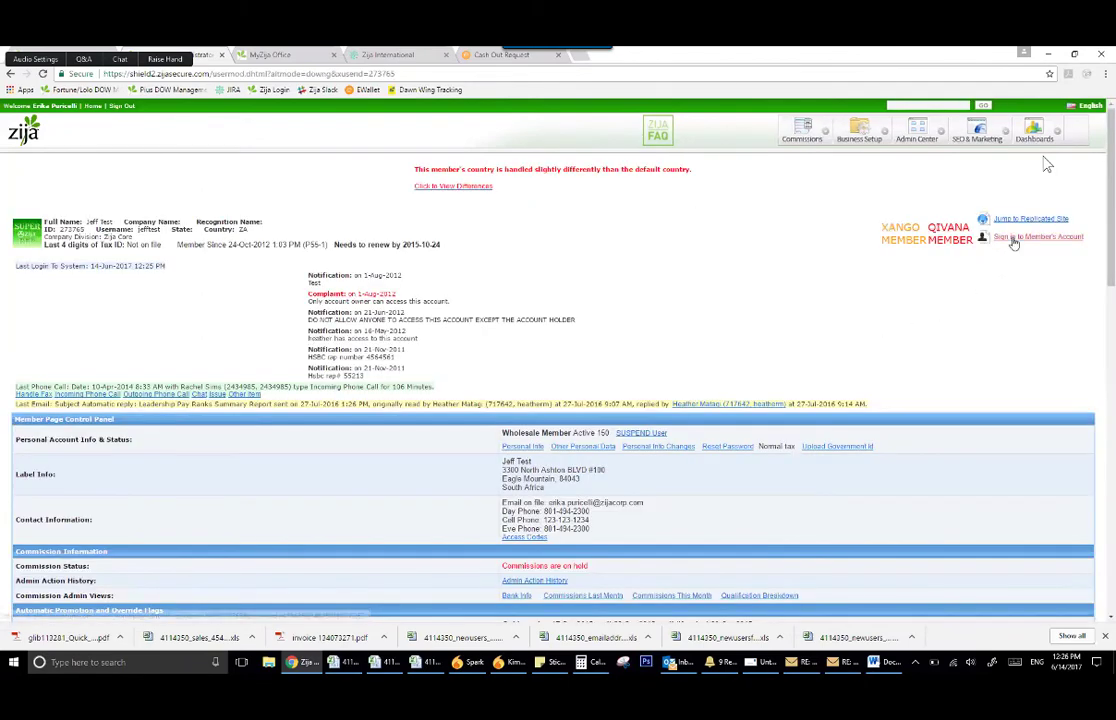
left_click(1012, 237)
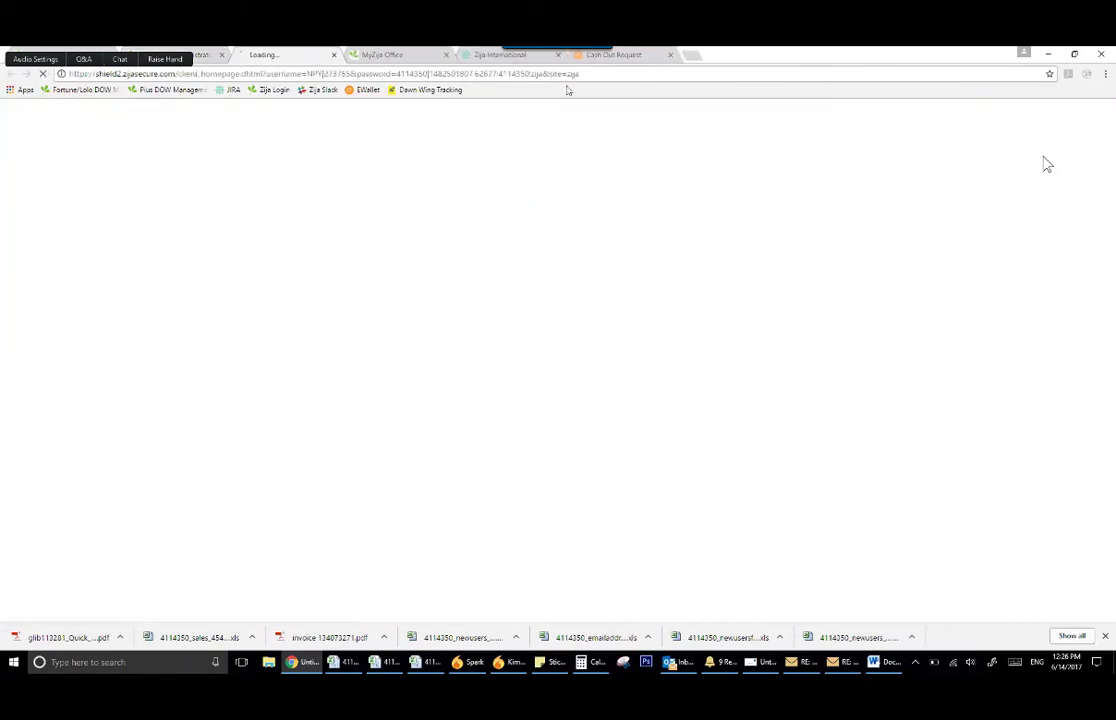
left_click(446, 54)
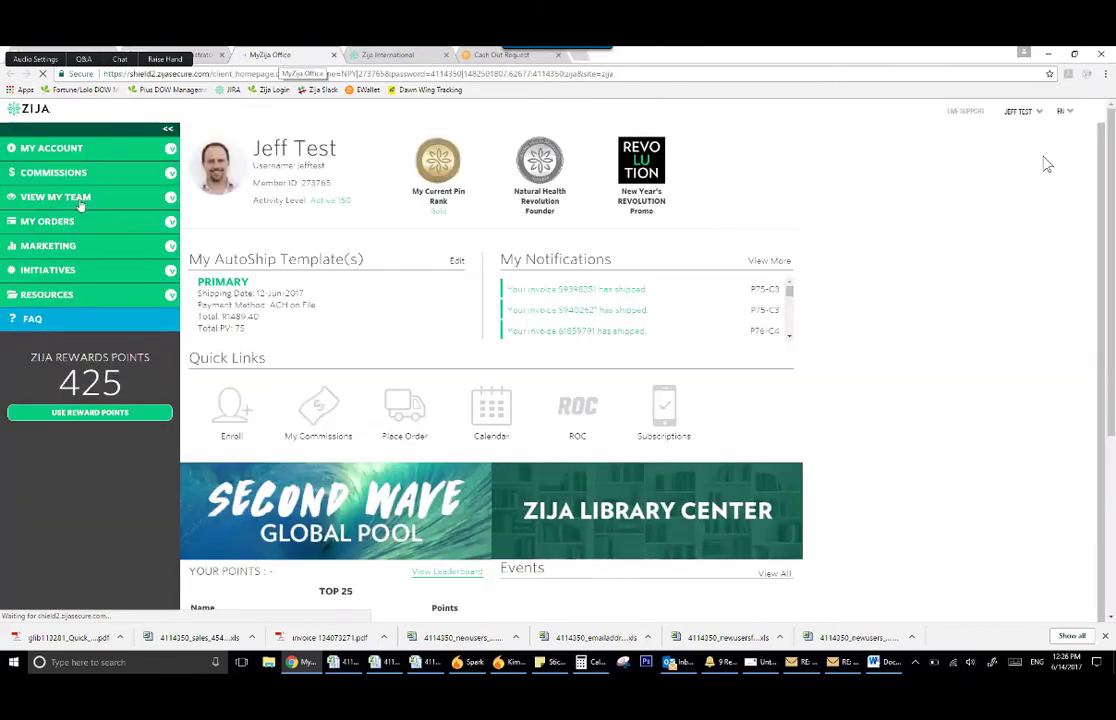
left_click(80, 222)
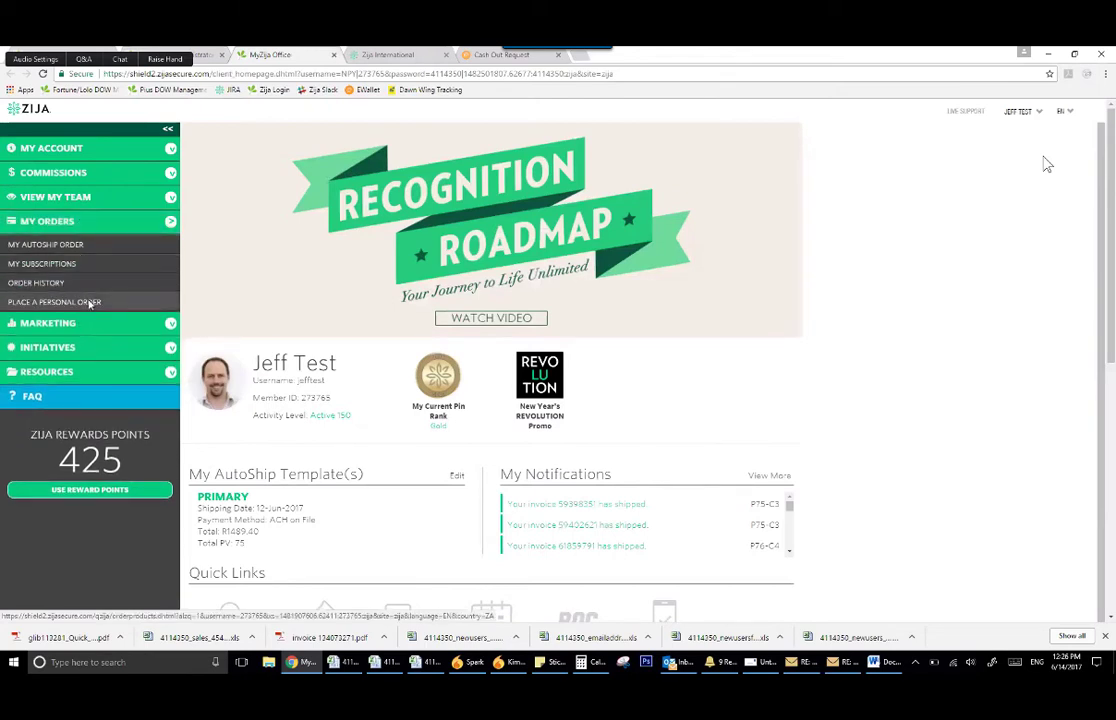
left_click(90, 303)
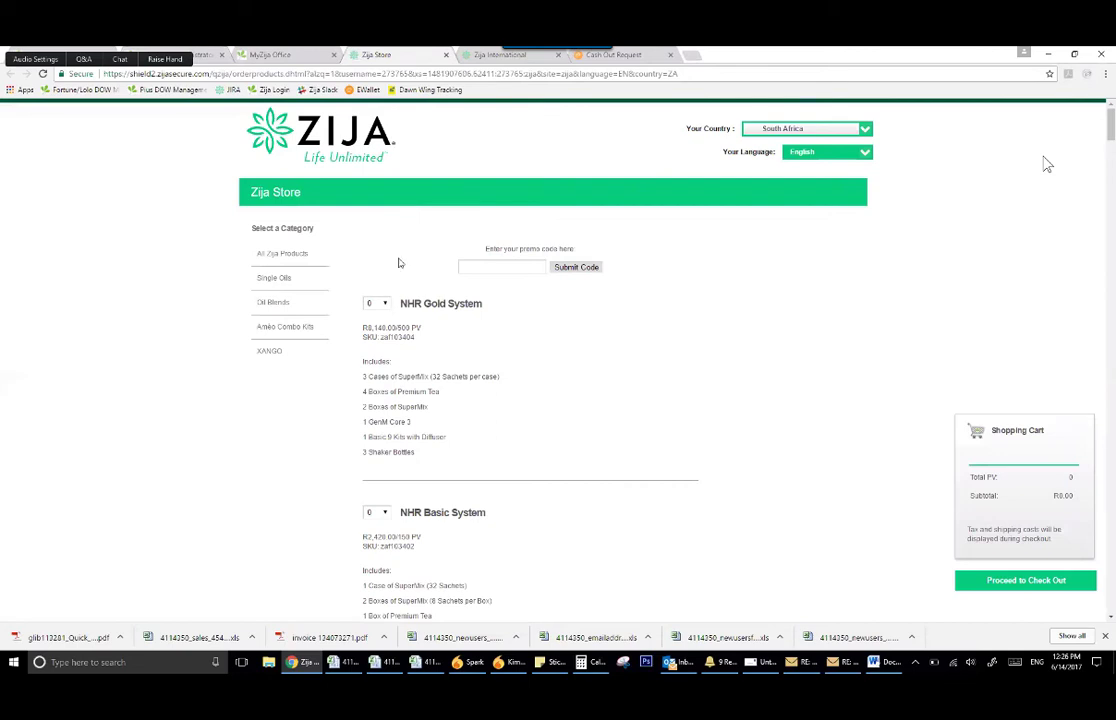
- Add one XANGO Juice 1 Case from the XANGO category to the cart and proceed to checkout
left_click(271, 352)
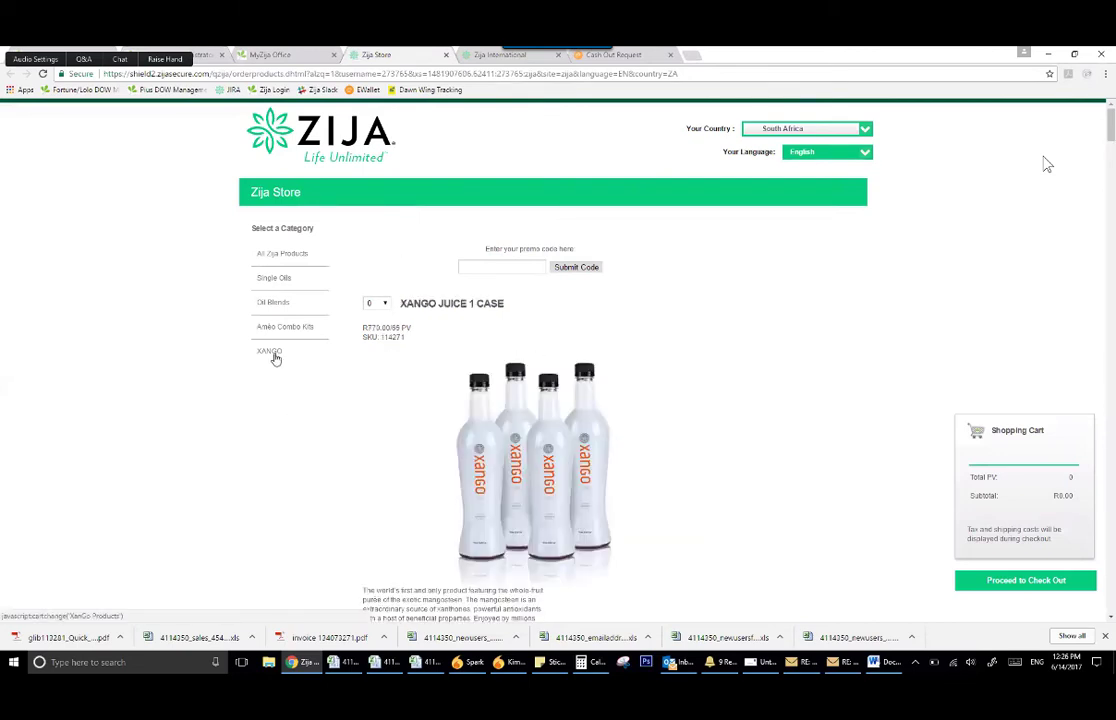
left_click(377, 304)
left_click(376, 327)
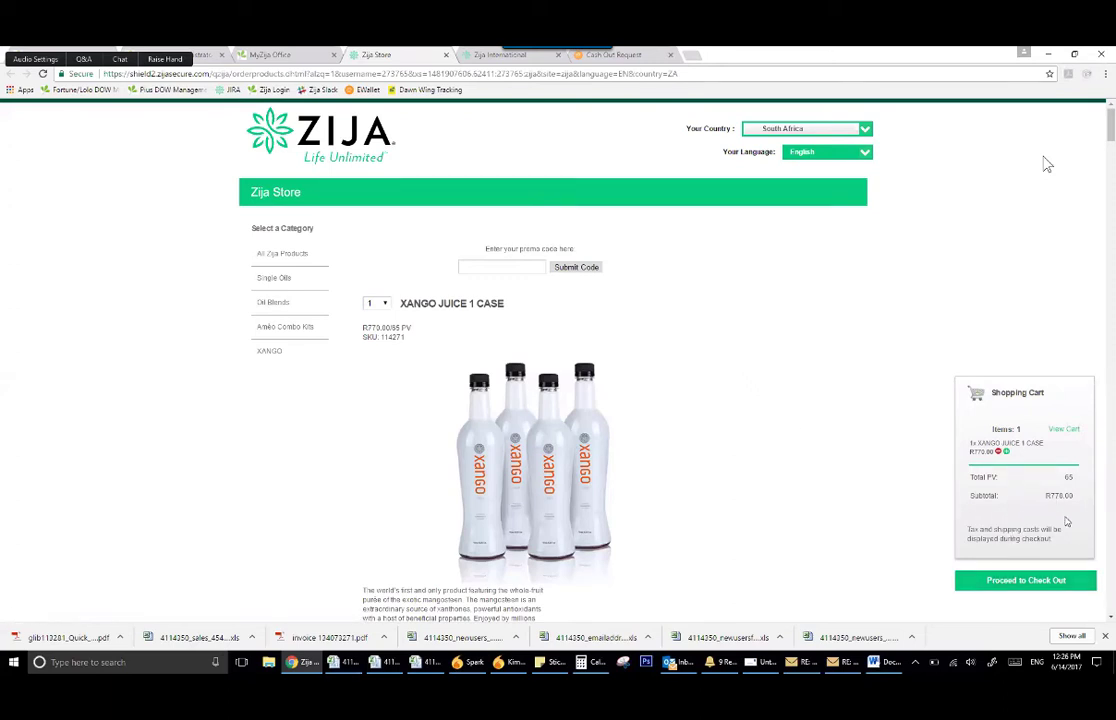
left_click(1013, 585)
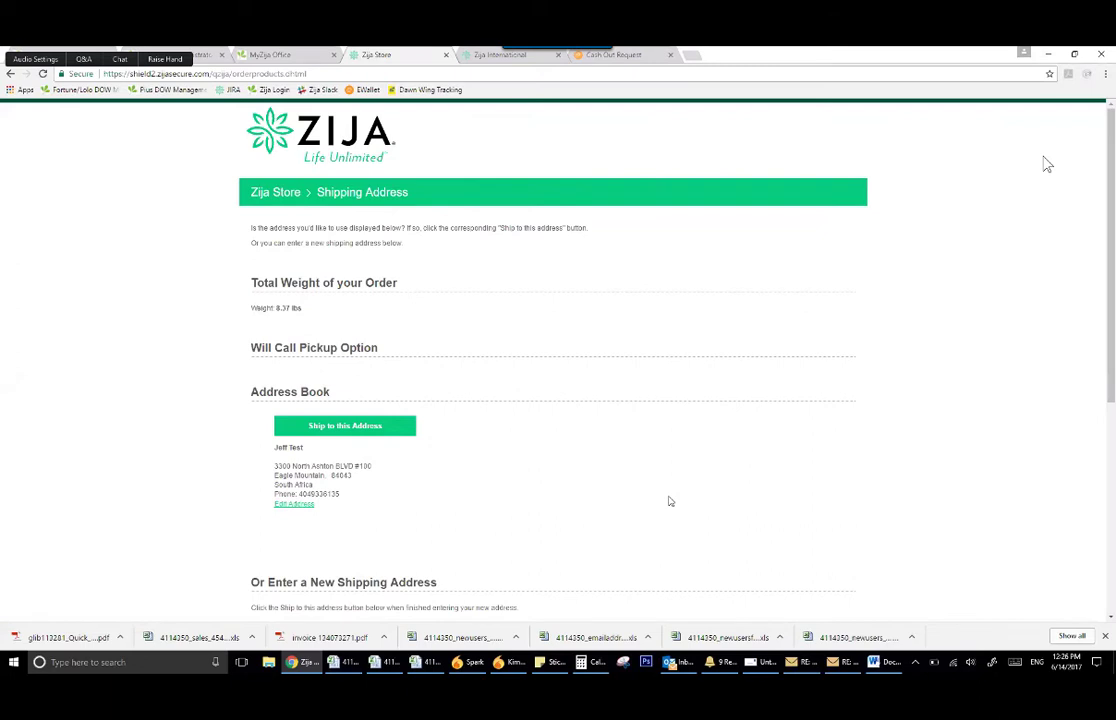
- Enter utah as the state in the new shipping address form and ship the order to that address
scroll(670, 501, "down", 6)
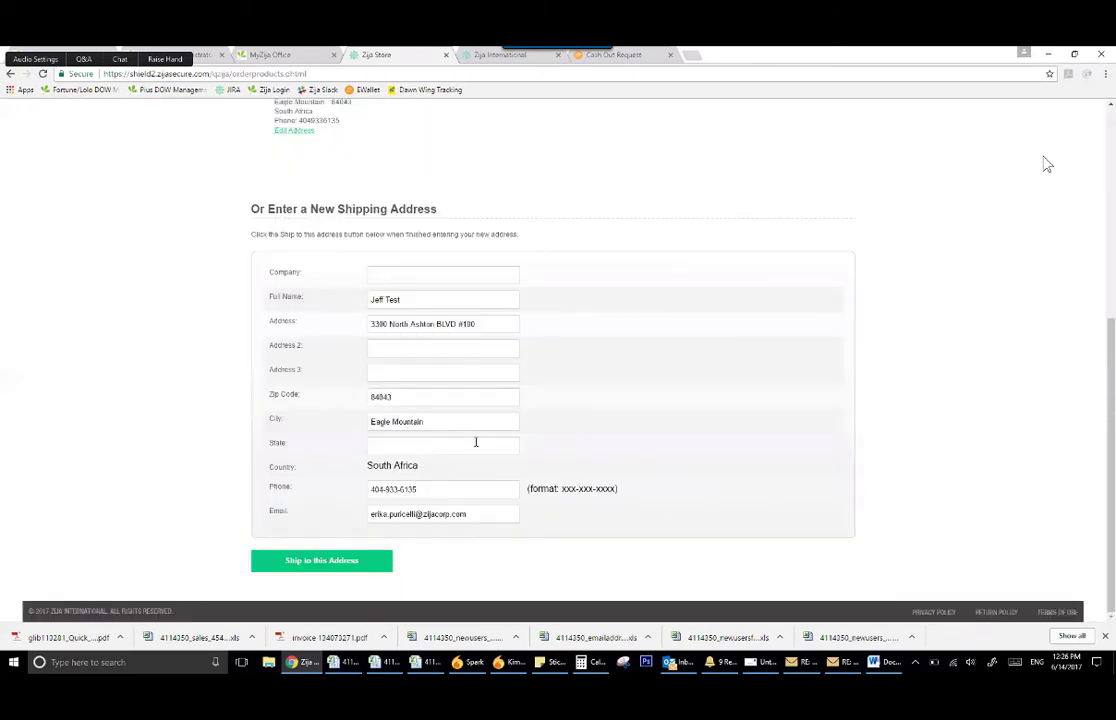
left_click(476, 442)
type("utah")
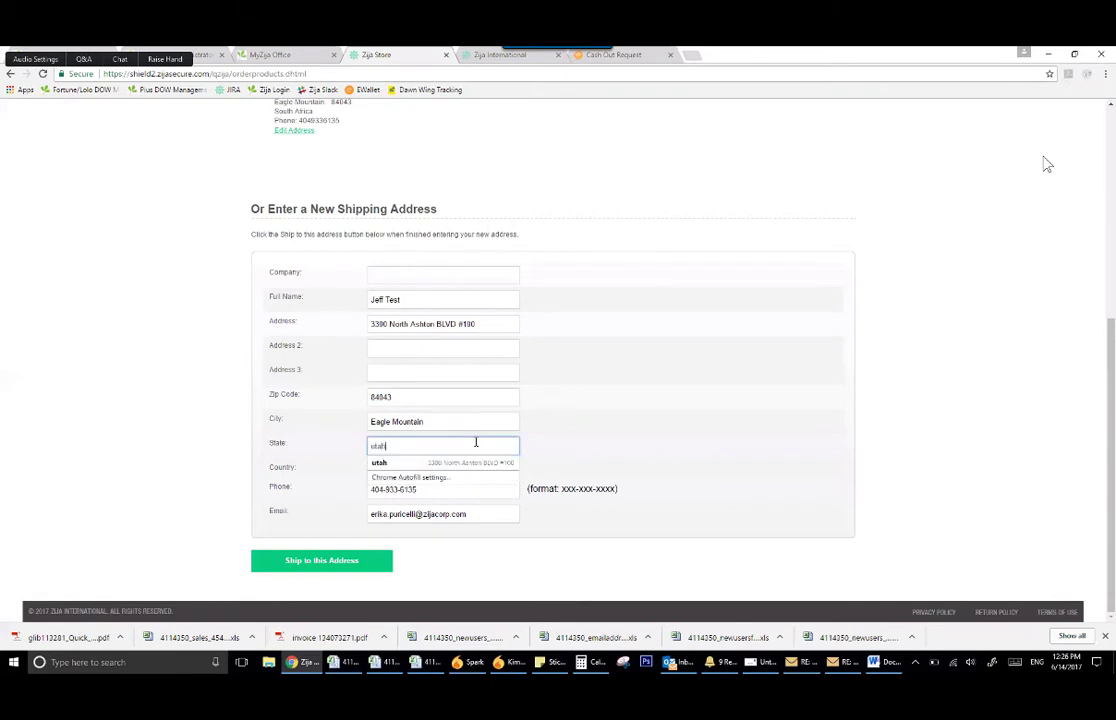
left_click(354, 432)
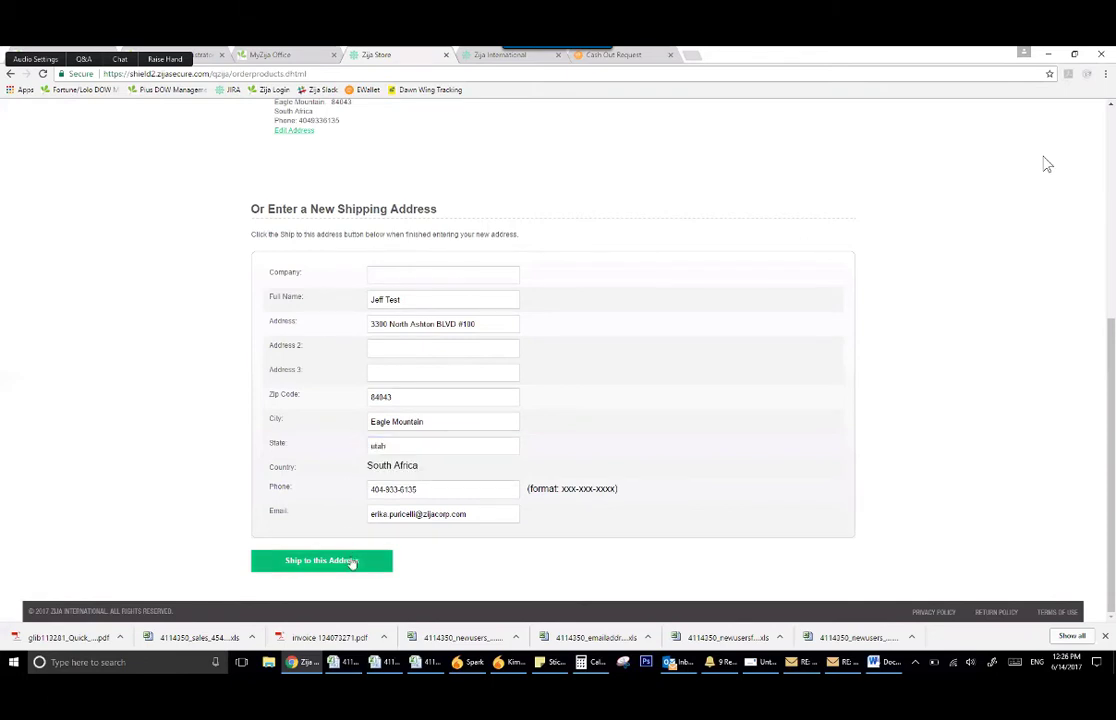
left_click(351, 561)
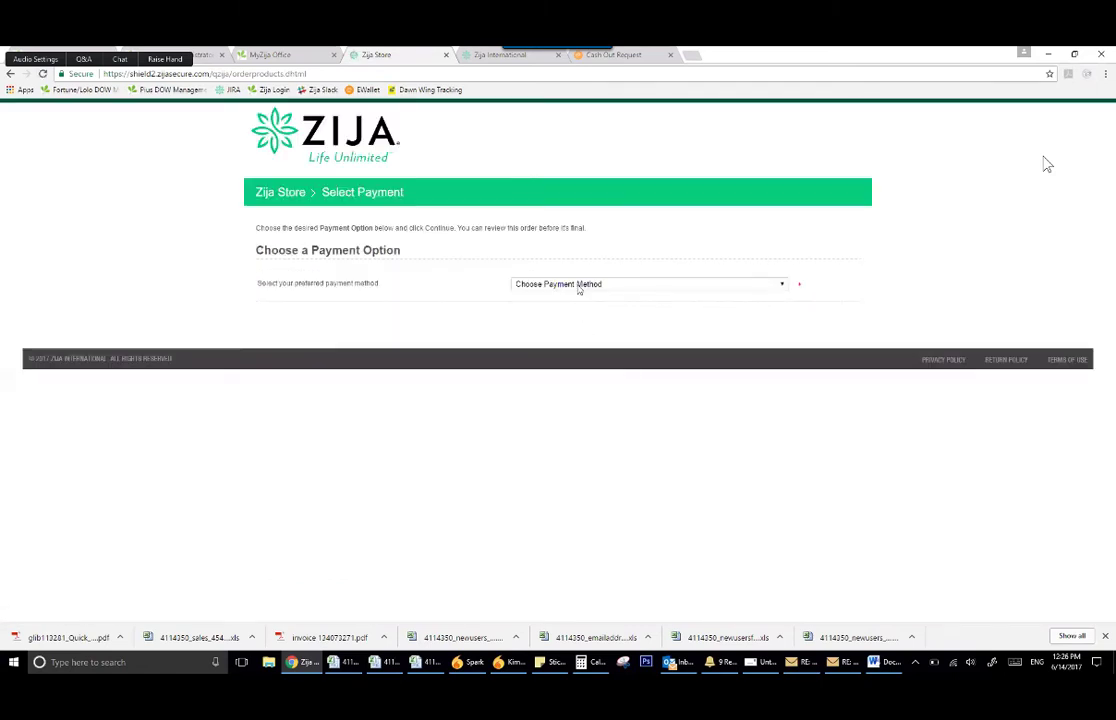
- Select eWallet as the order's payment method and check the available balance on the eWallet's home page
left_click(578, 286)
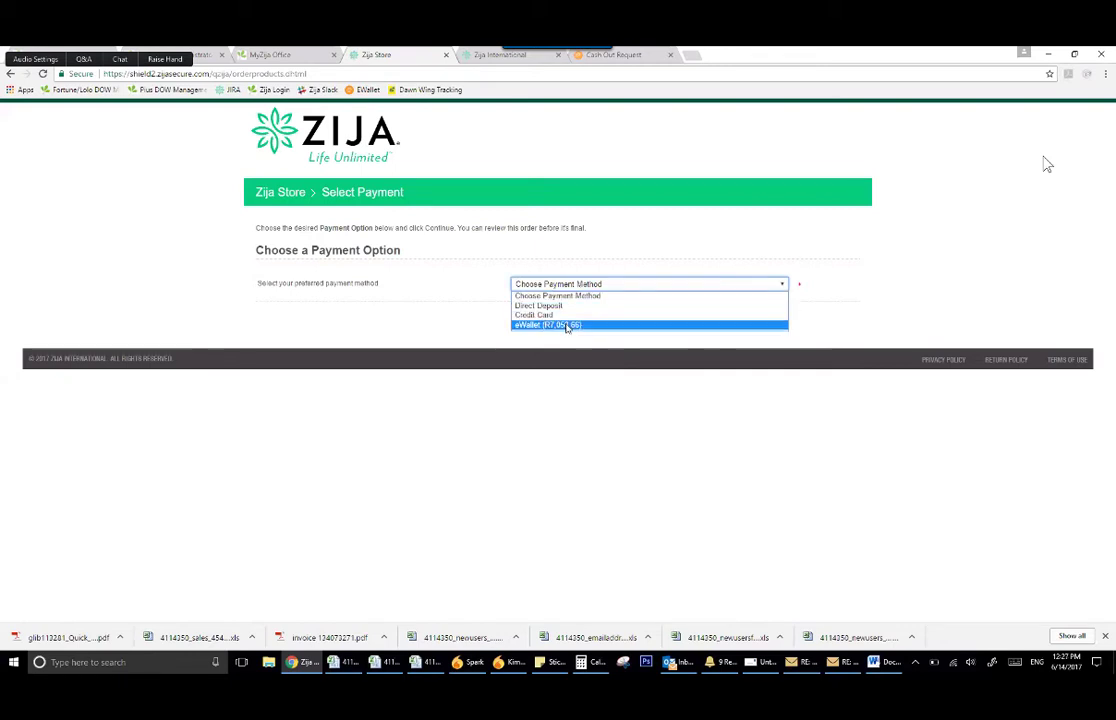
left_click(567, 326)
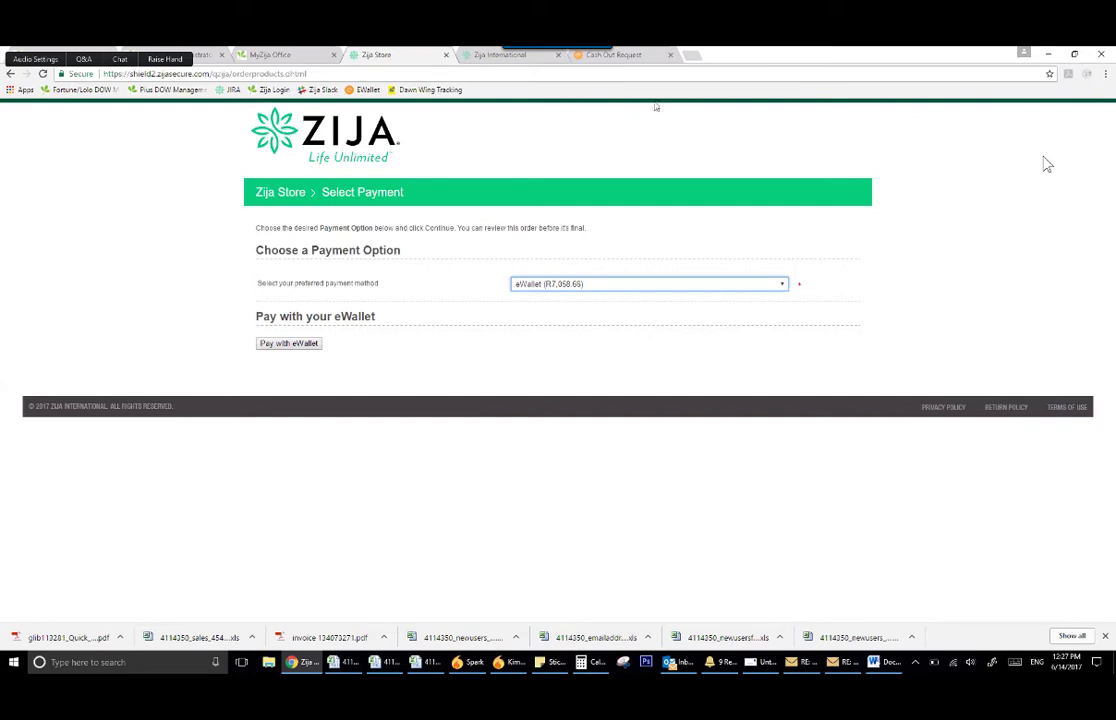
left_click(655, 56)
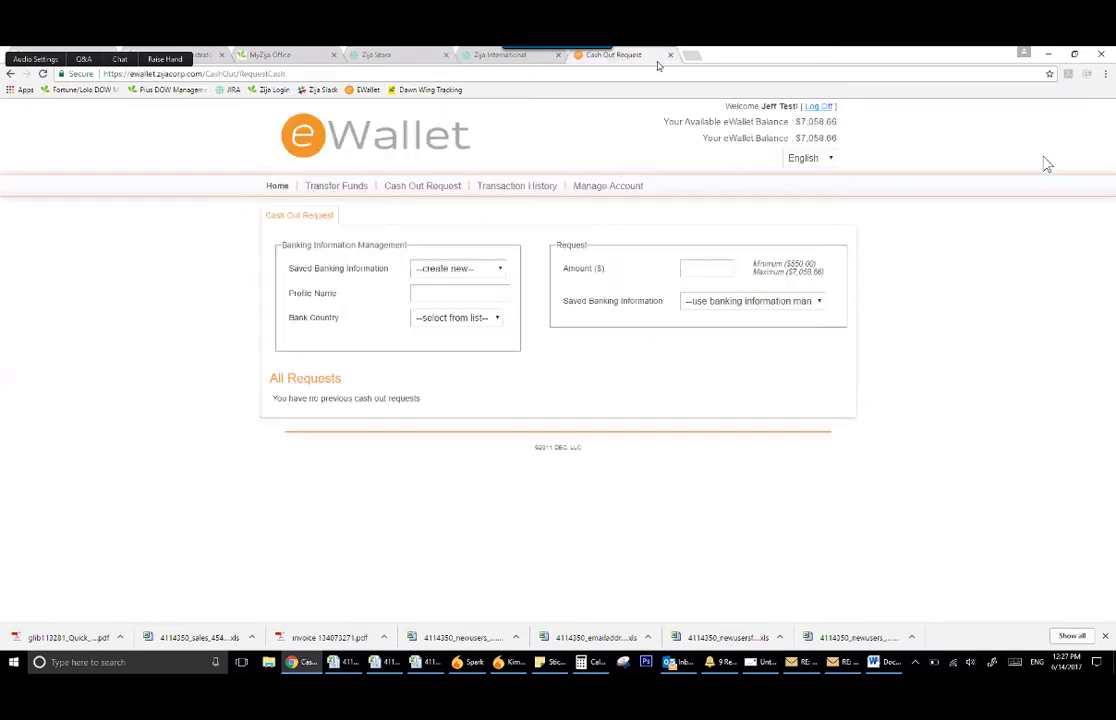
left_click(274, 192)
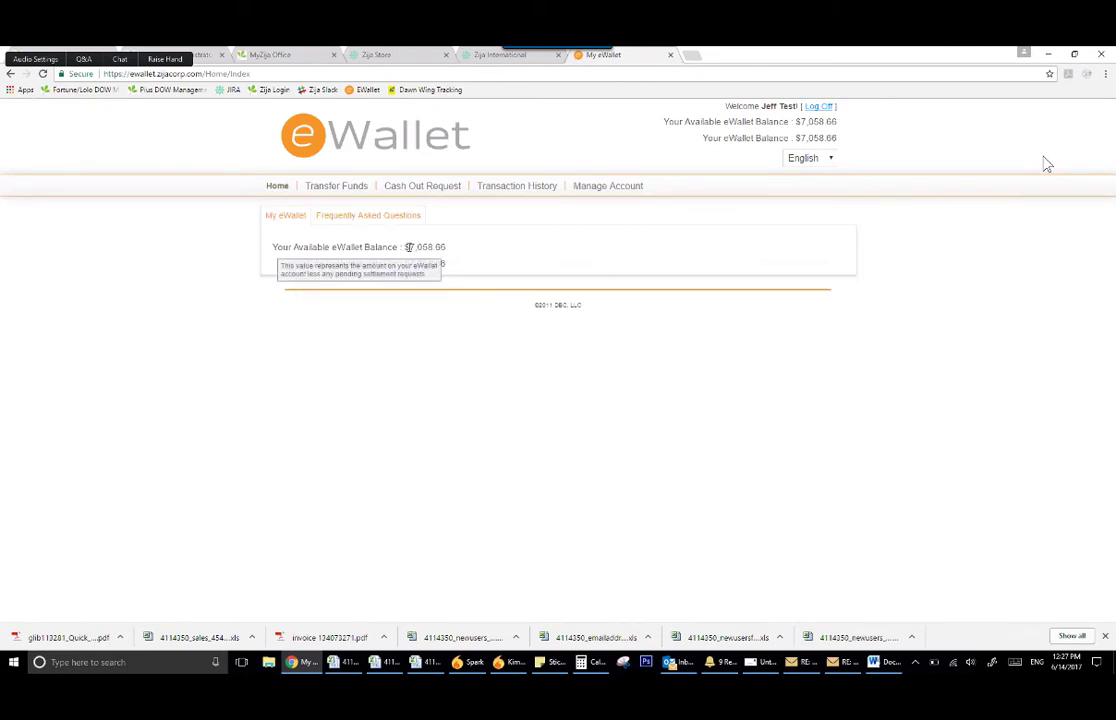
double_click(409, 247)
left_click(479, 257)
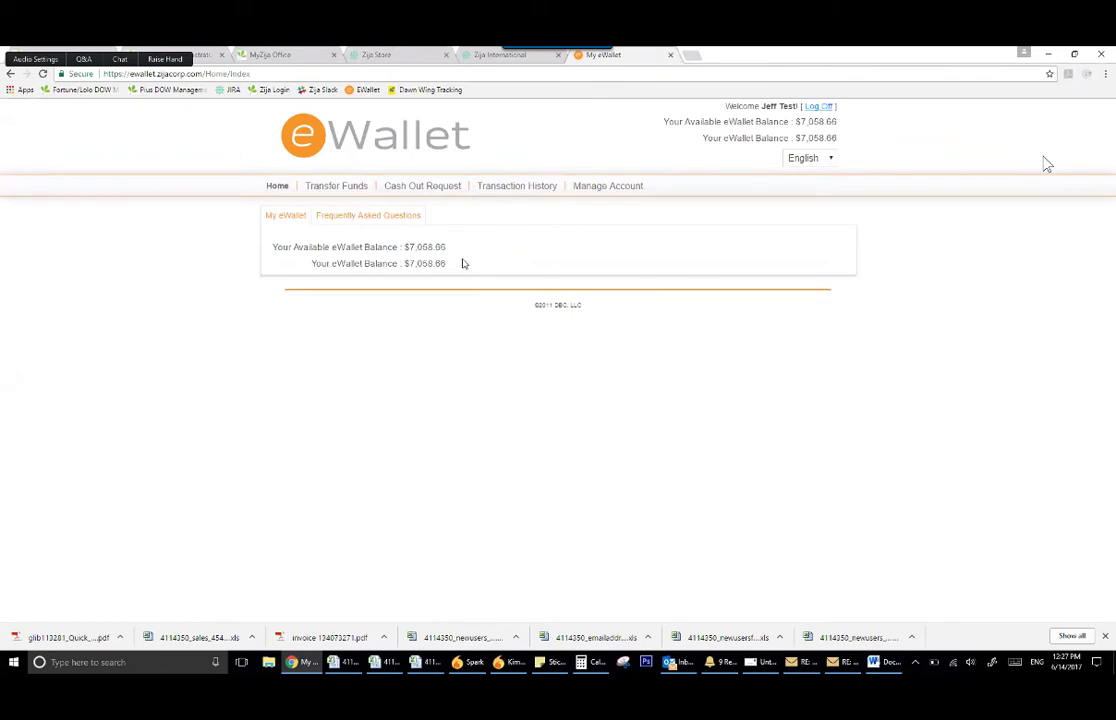
left_click_drag(433, 266, 268, 244)
left_click(455, 273)
- Return to the store, pay with the eWallet and place the order, highlighting its total and confirmation number
left_click(375, 58)
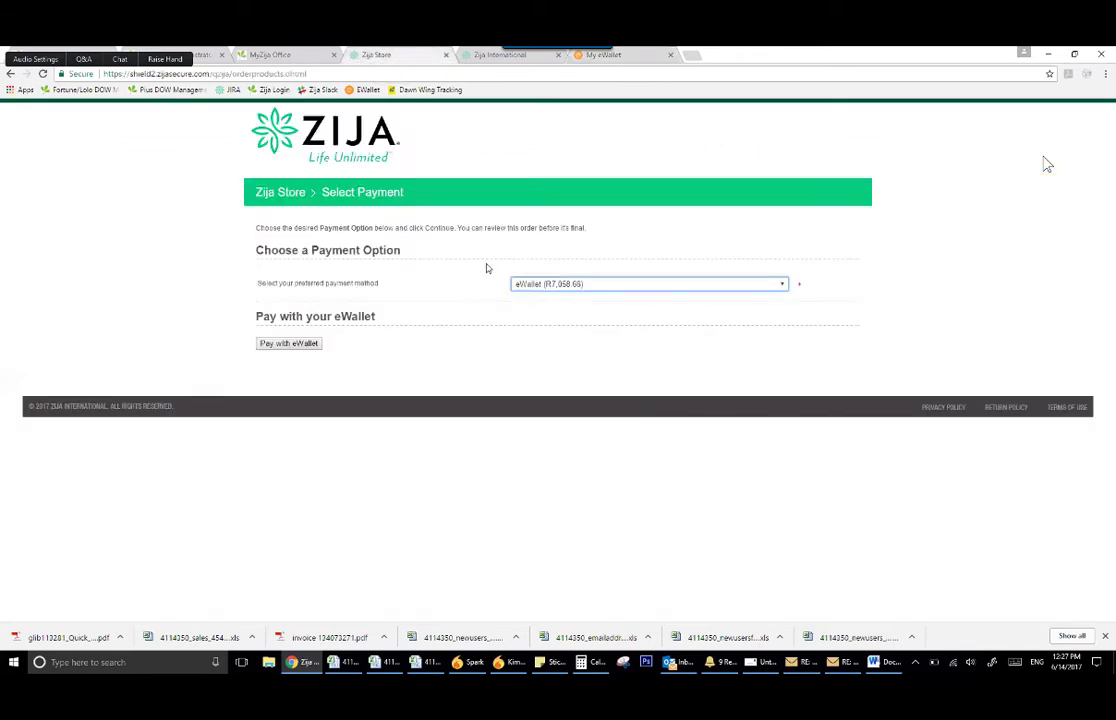
left_click(289, 343)
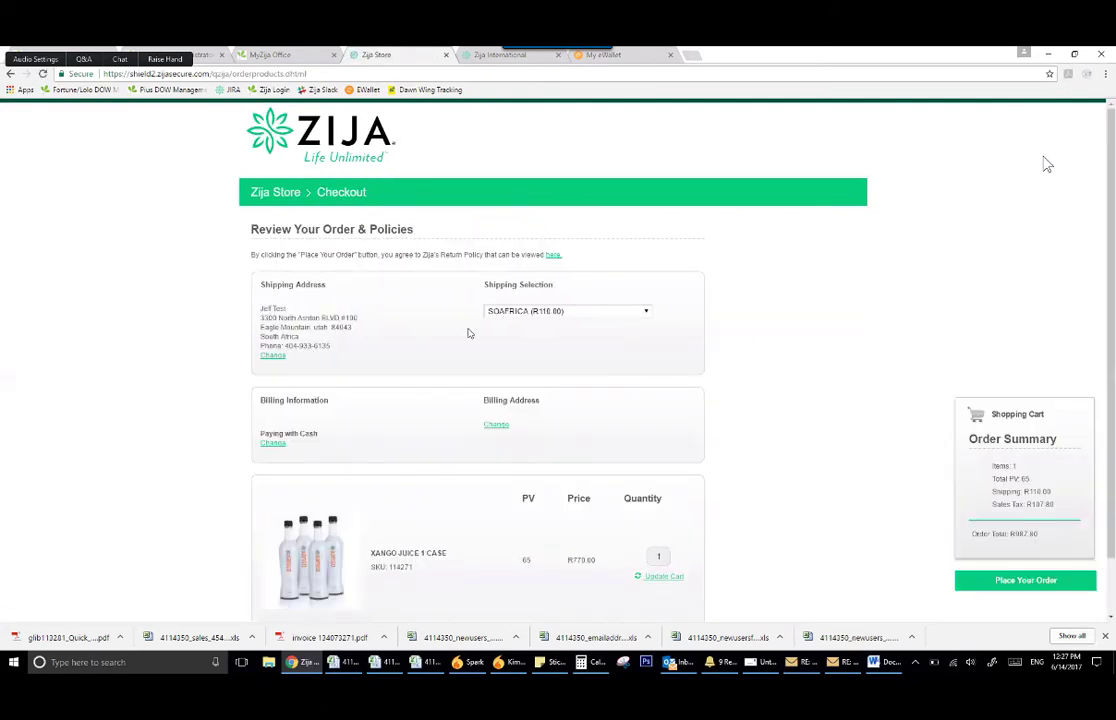
scroll(469, 333, "down", 2)
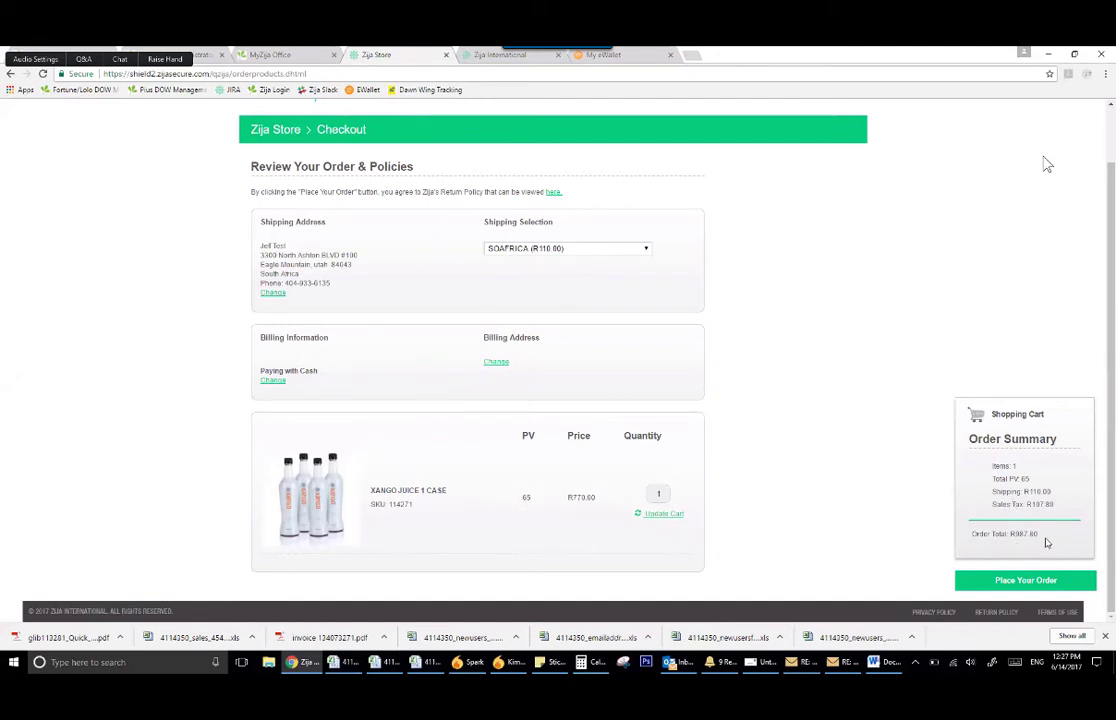
left_click_drag(1040, 537, 1012, 537)
left_click(1008, 581)
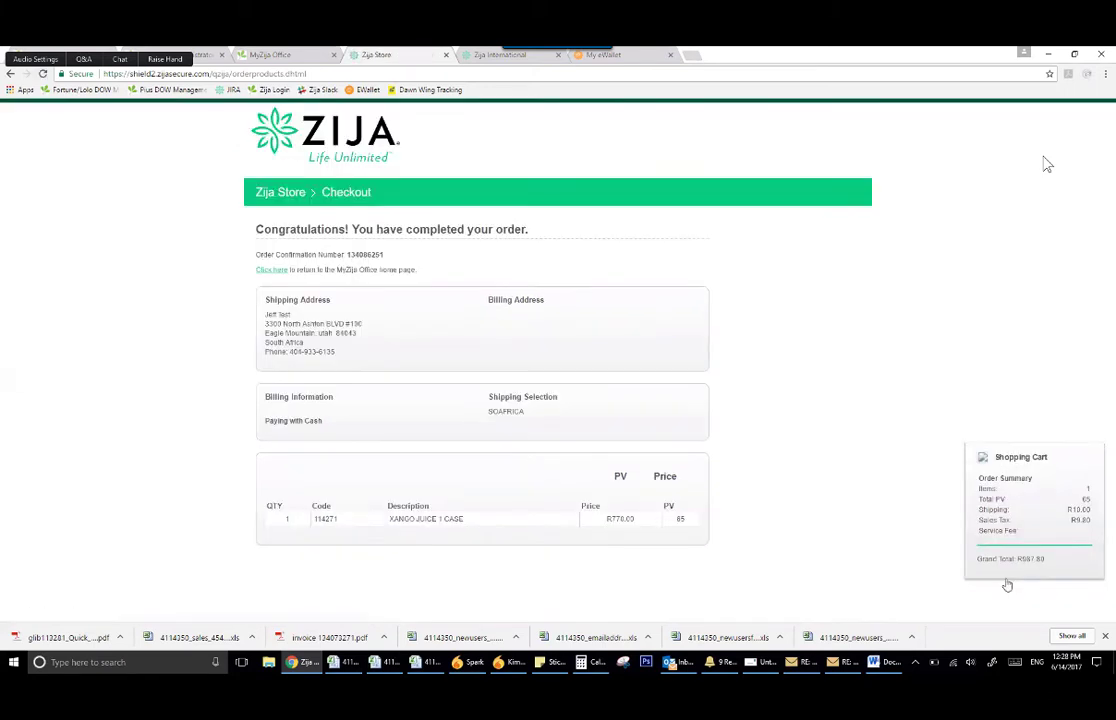
double_click(367, 254)
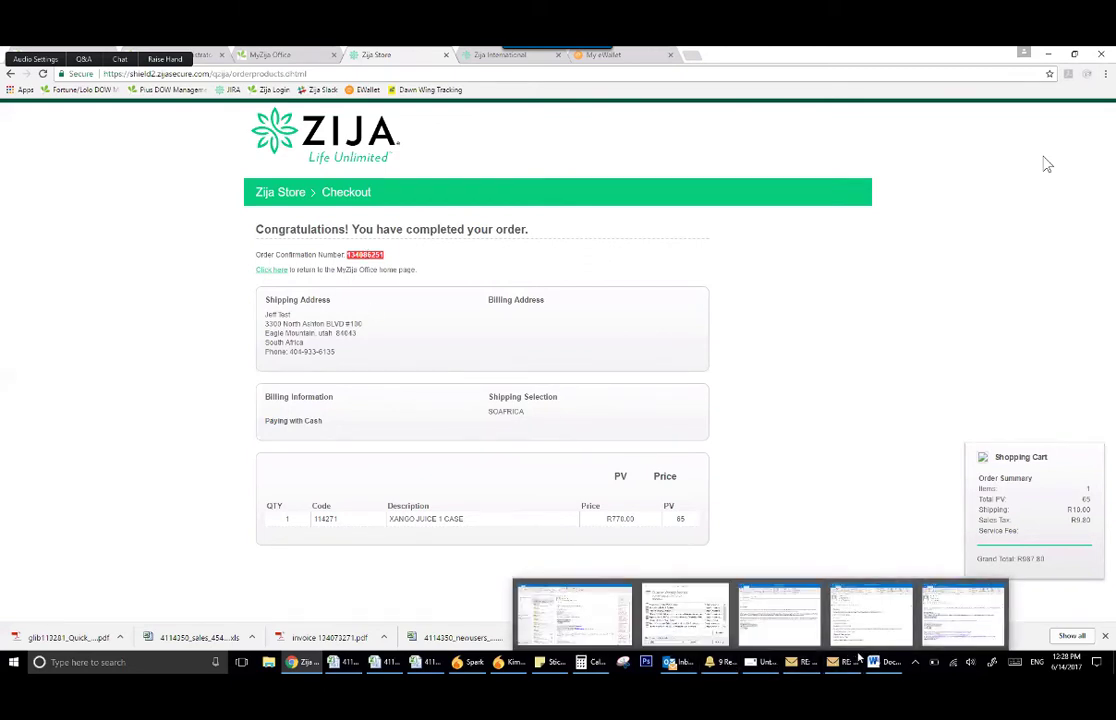
- Open My AutoShip Order in the MyZija Office and highlight the payment method on file
mouse_move(580, 662)
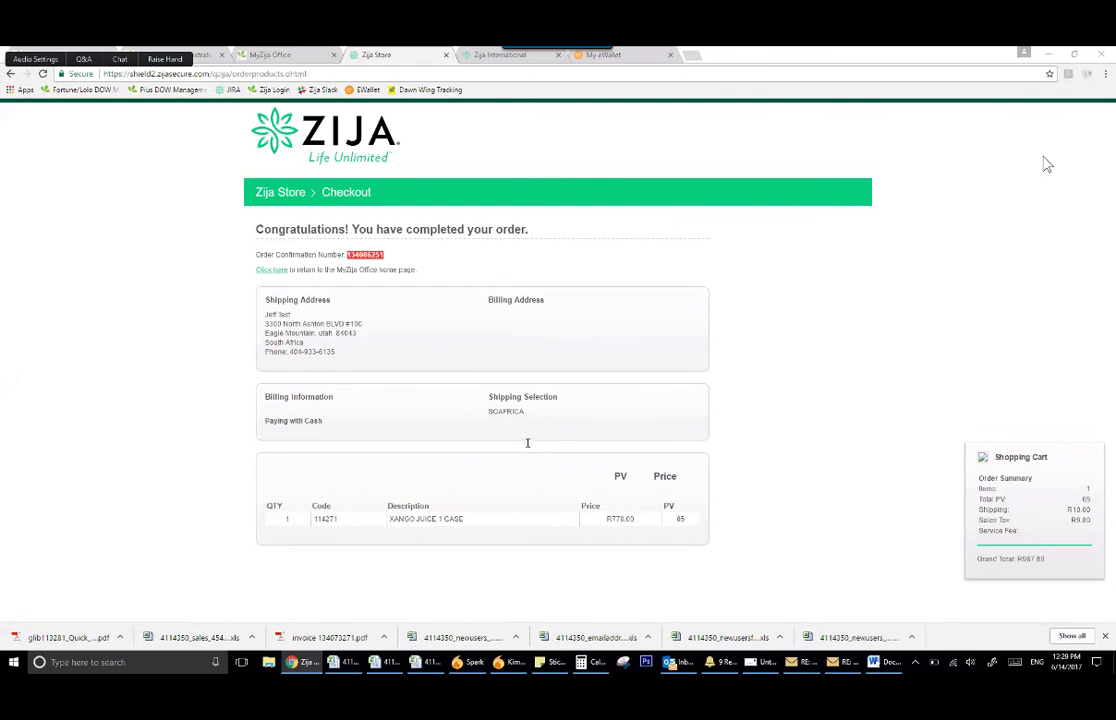
left_click(361, 364)
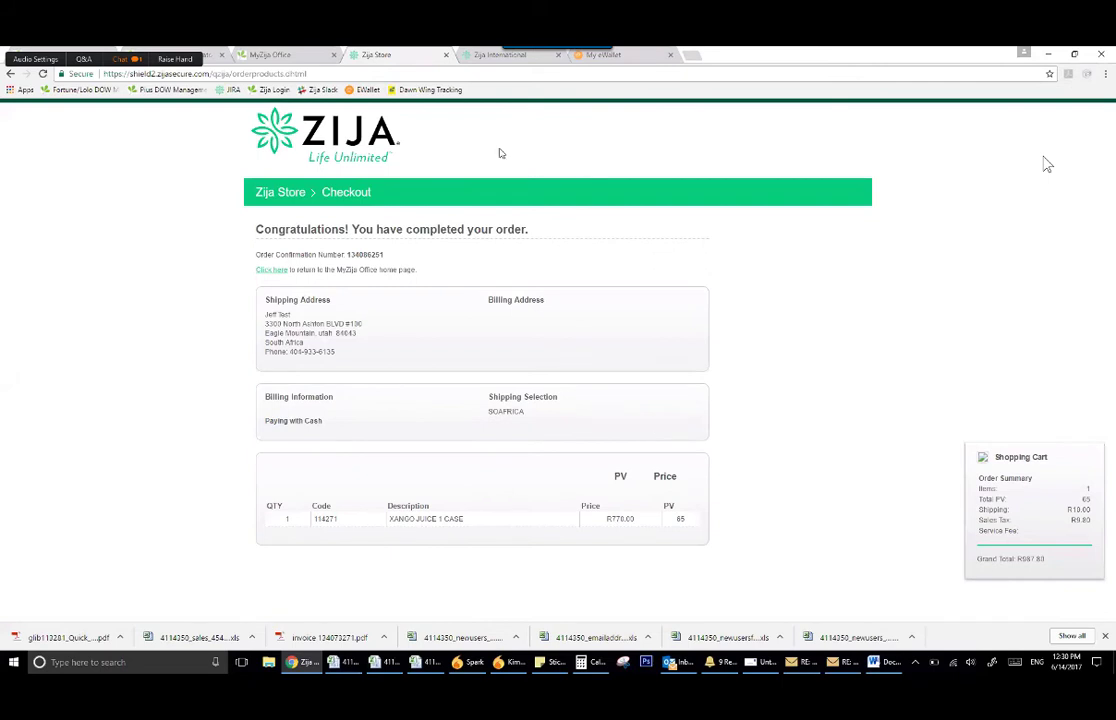
left_click(272, 54)
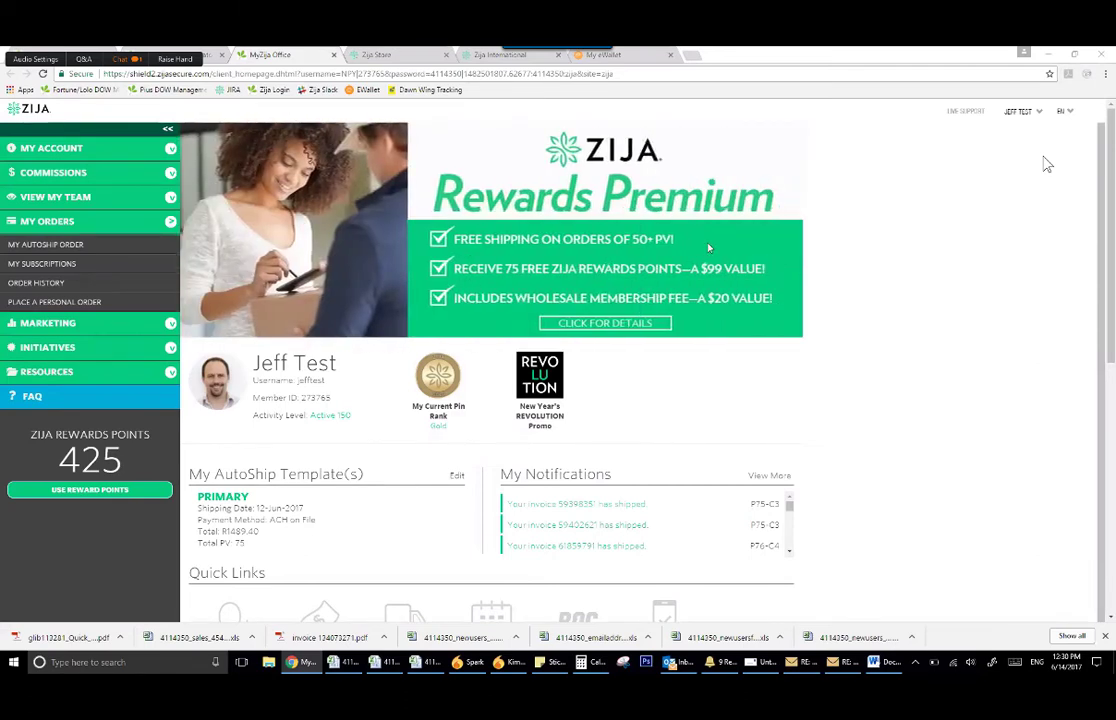
left_click(67, 254)
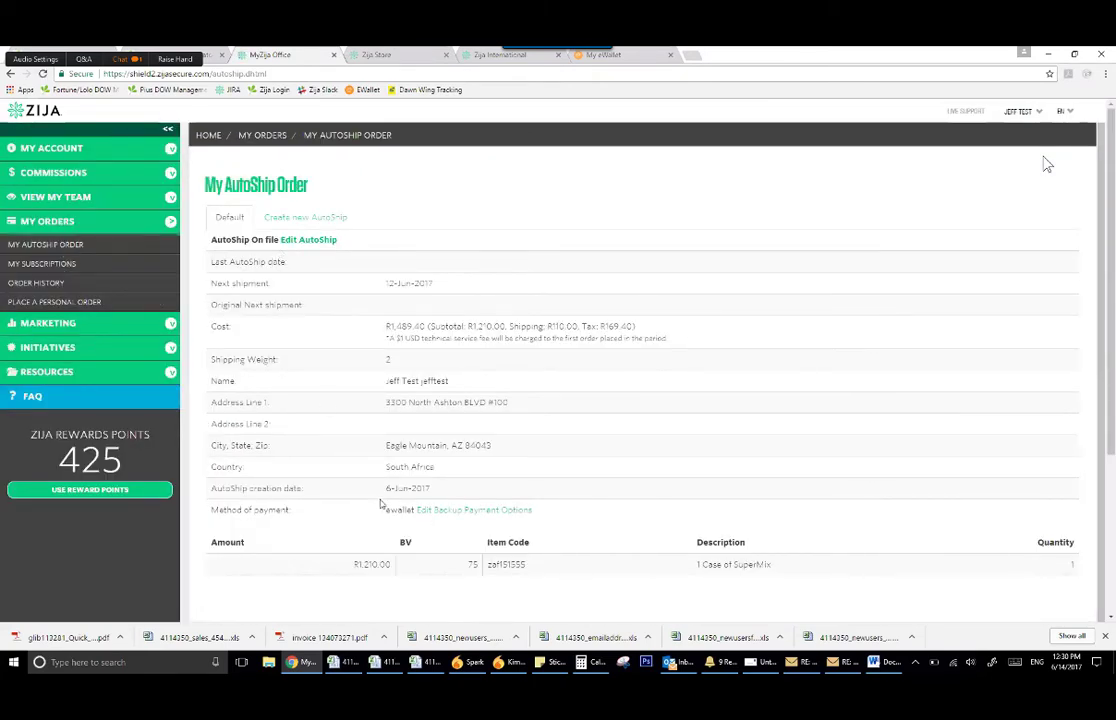
left_click_drag(385, 510, 416, 512)
left_click(416, 511)
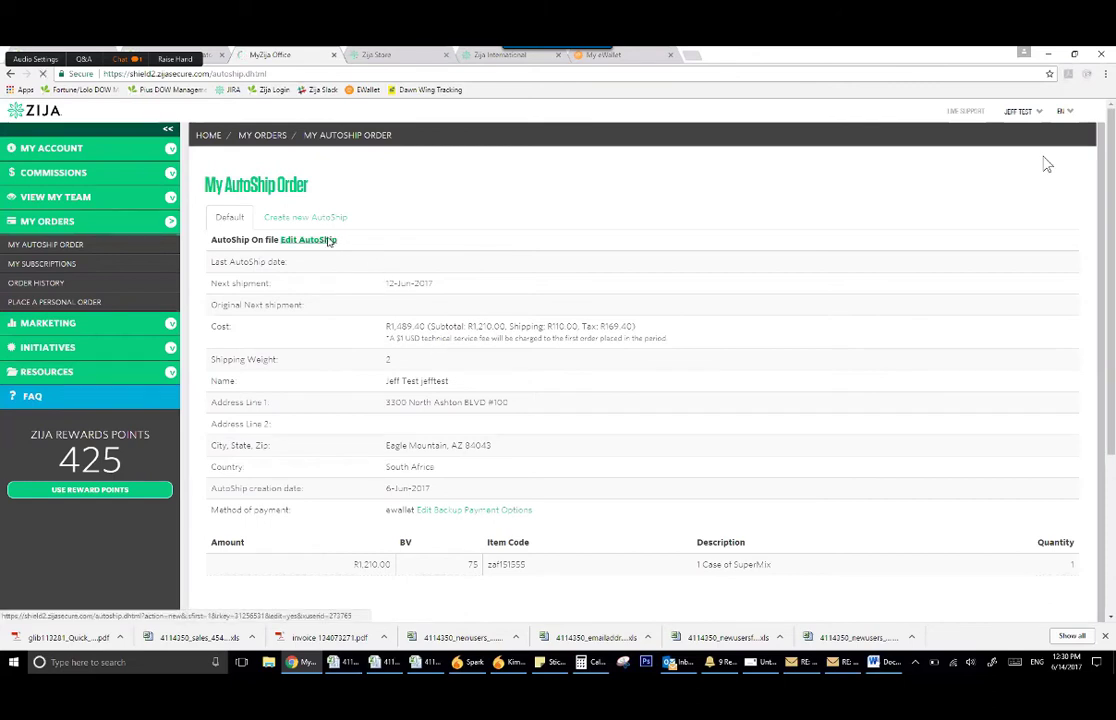
- Open the AutoShip order on file for editing and choose eWallet as its payment method
left_click(329, 241)
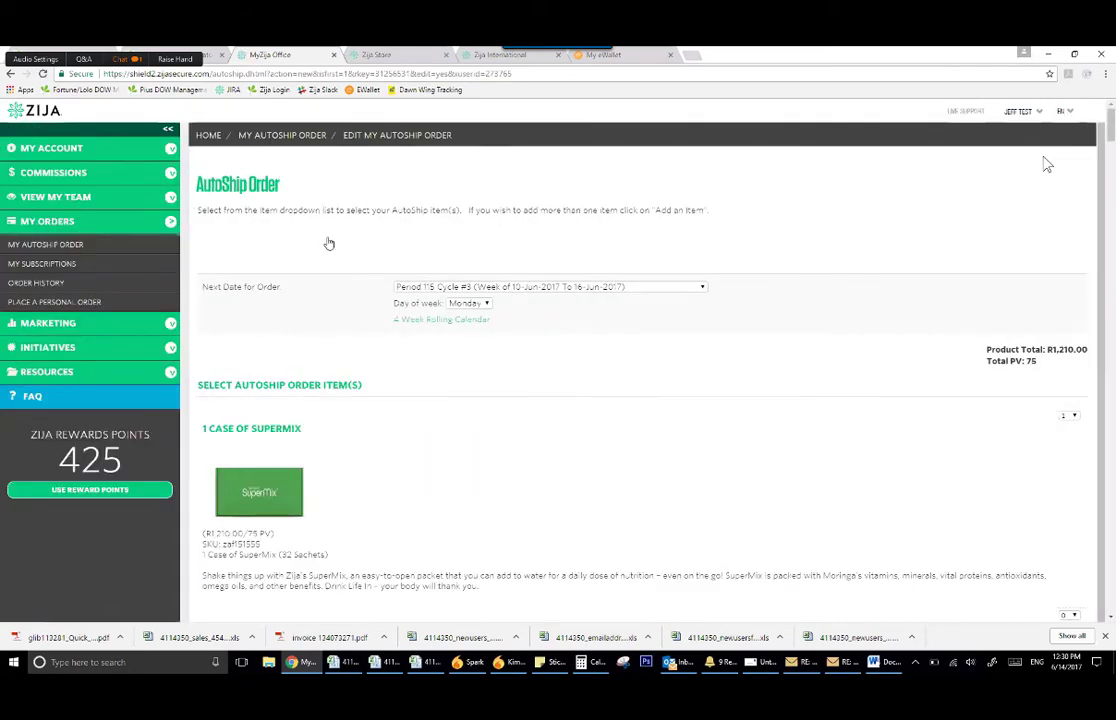
scroll(329, 243, "down", 1)
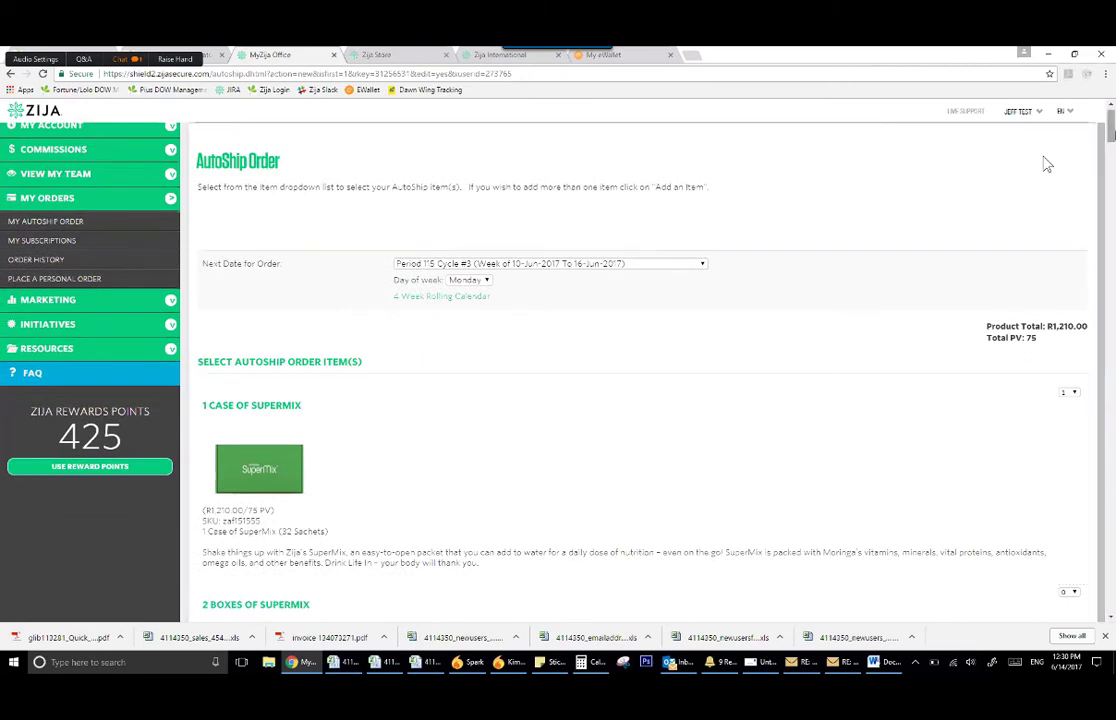
scroll(1047, 165, "down", 15)
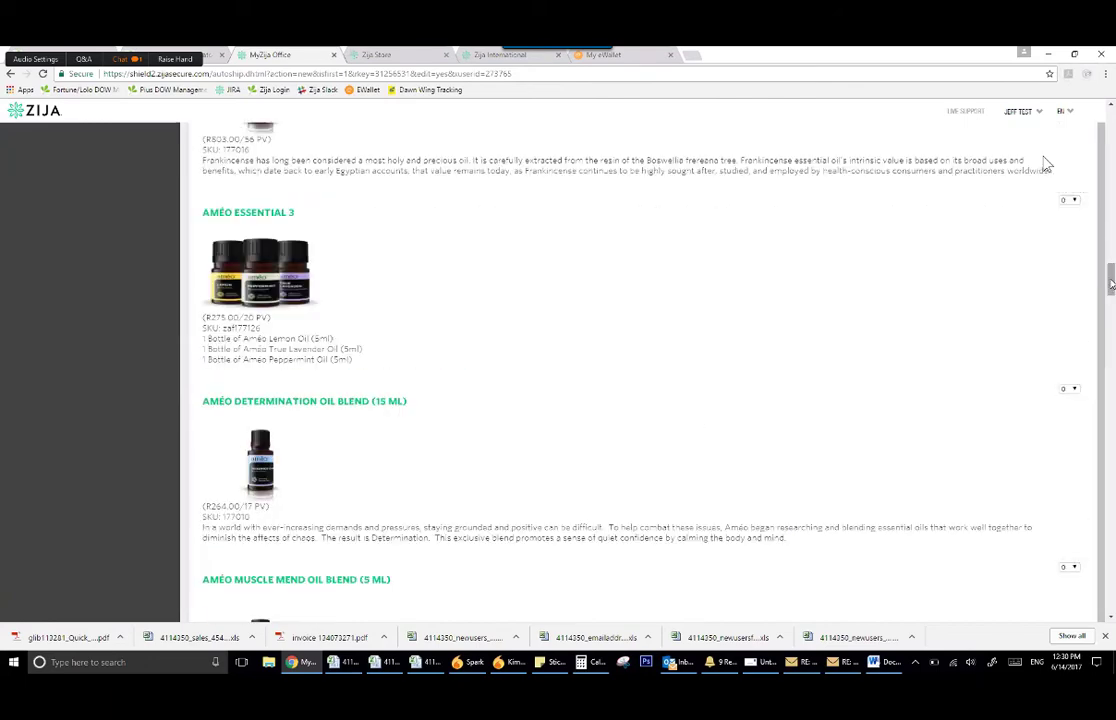
scroll(1047, 165, "down", 10)
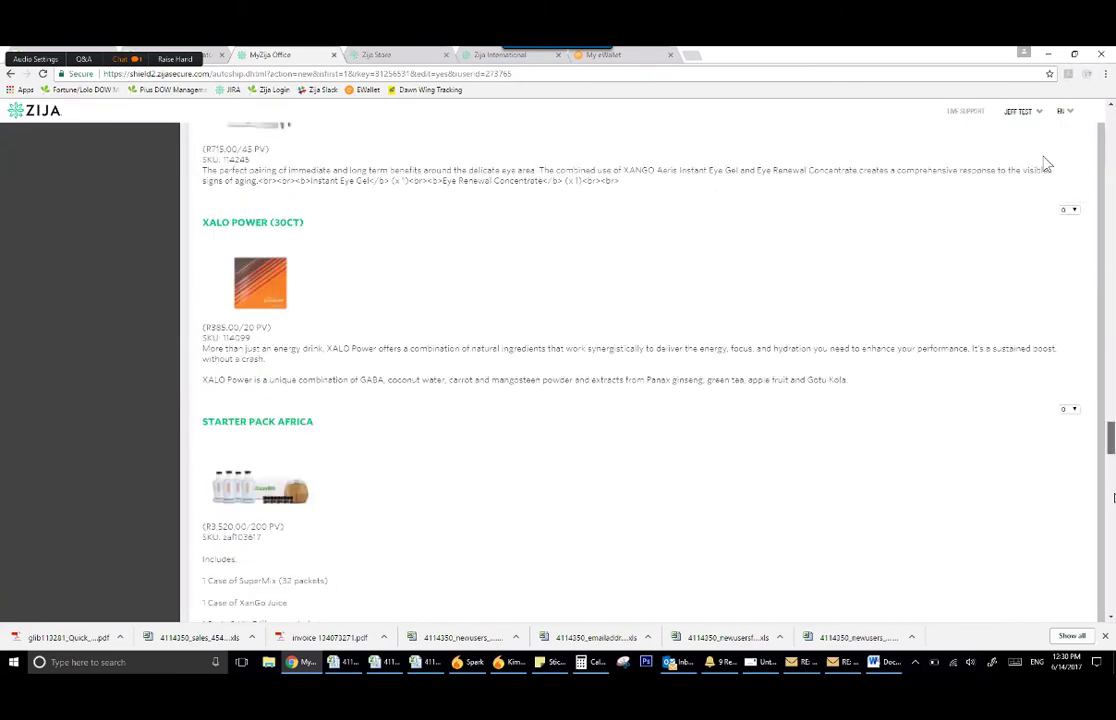
scroll(1047, 165, "down", 5)
scroll(1047, 165, "down", 10)
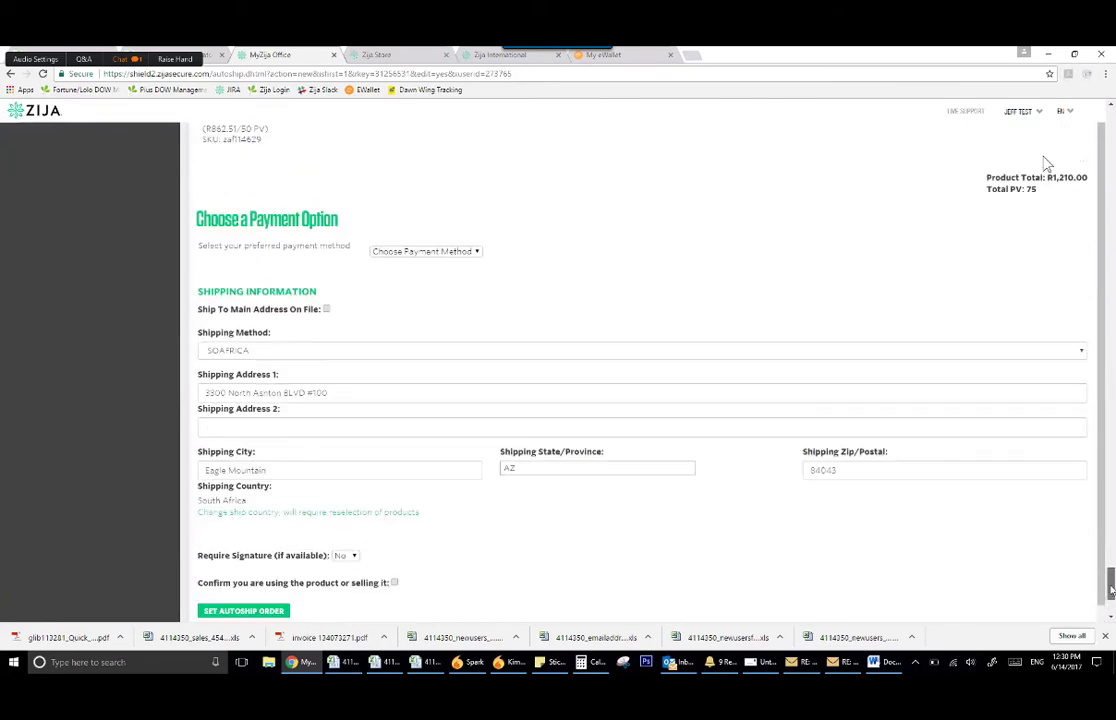
scroll(1045, 162, "down", 2)
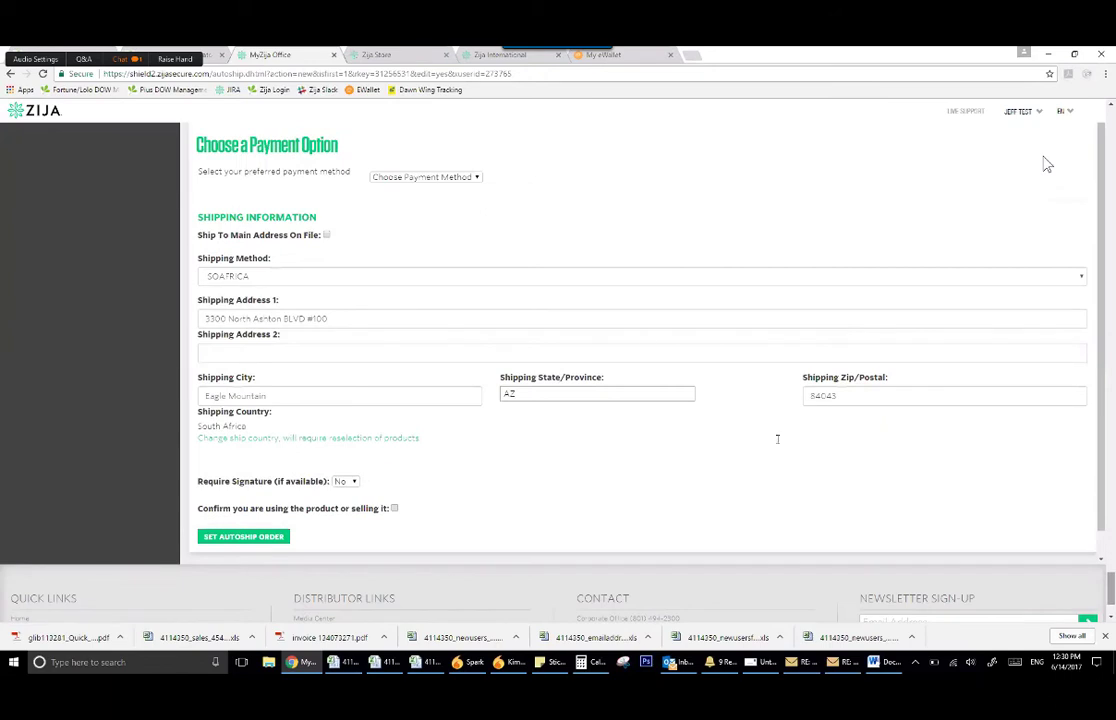
left_click(408, 178)
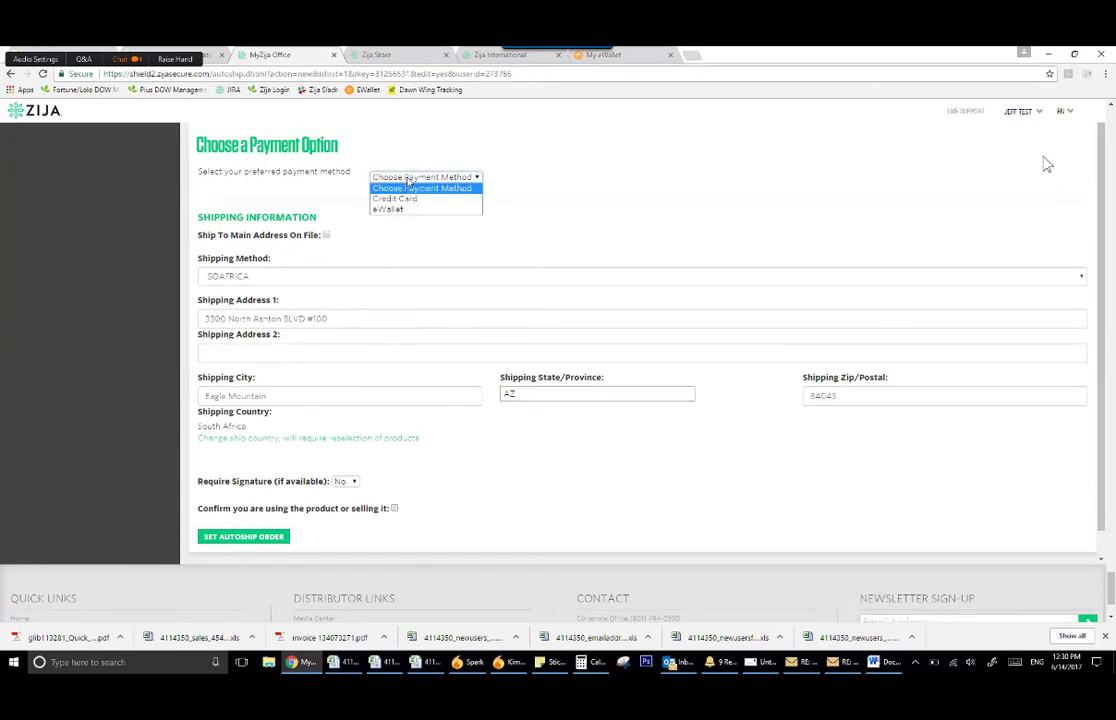
left_click(408, 210)
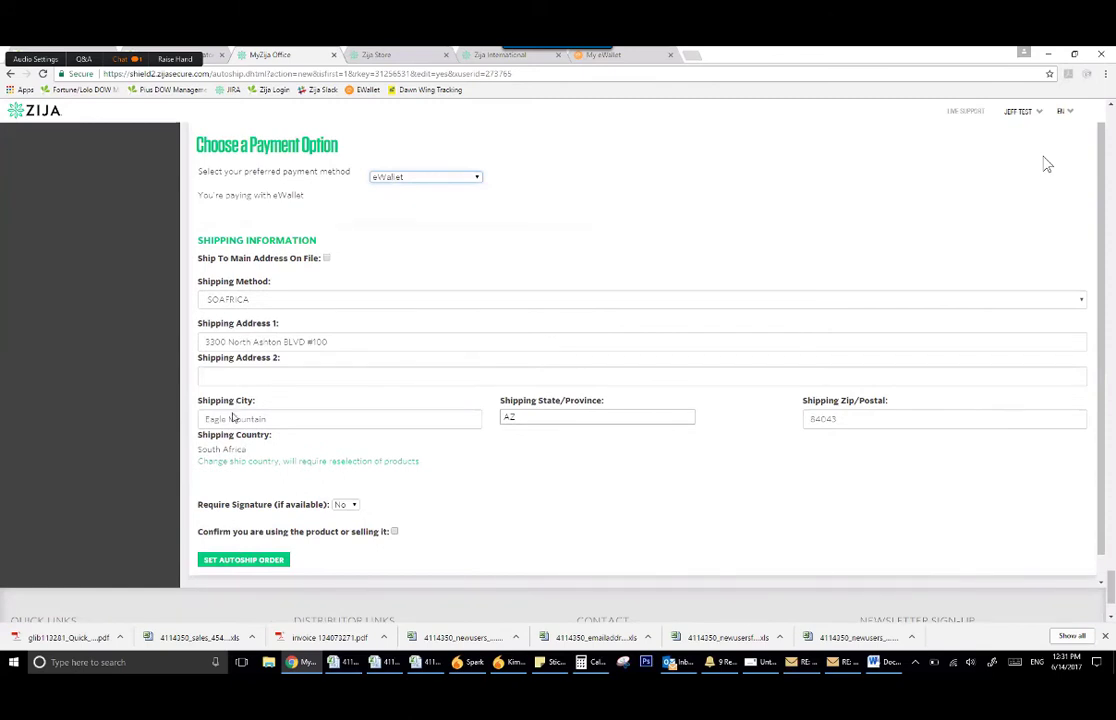
left_click_drag(200, 194, 306, 199)
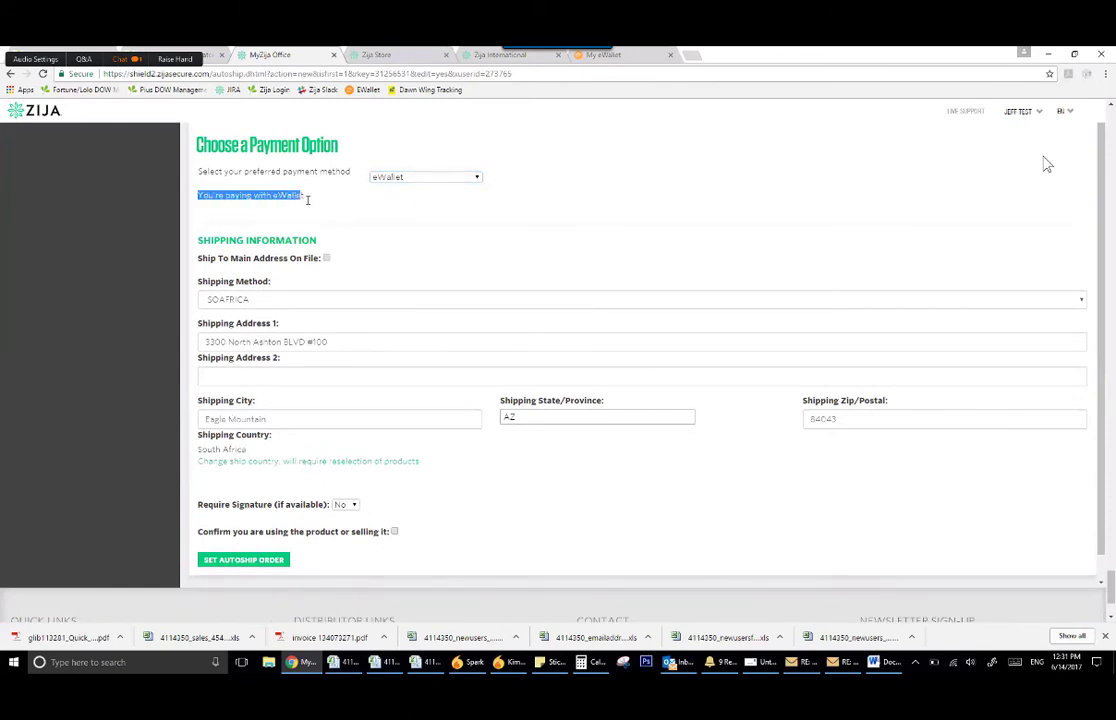
left_click(306, 203)
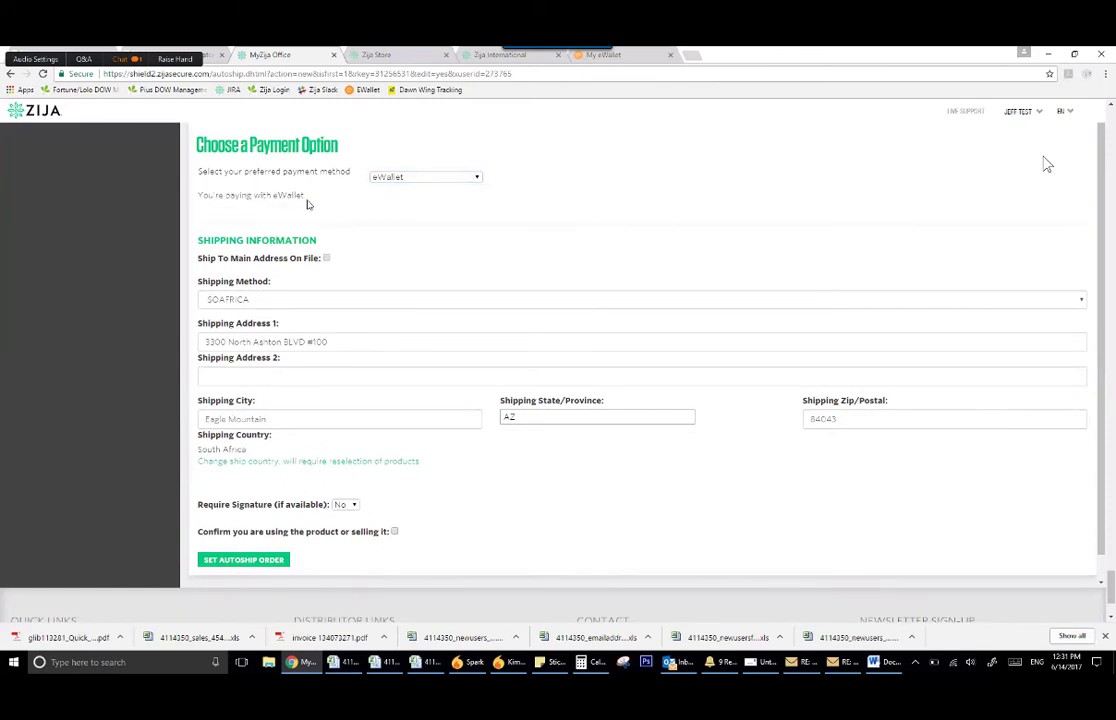
- Confirm that the product is being used or sold, and submit the AutoShip order
left_click(395, 532)
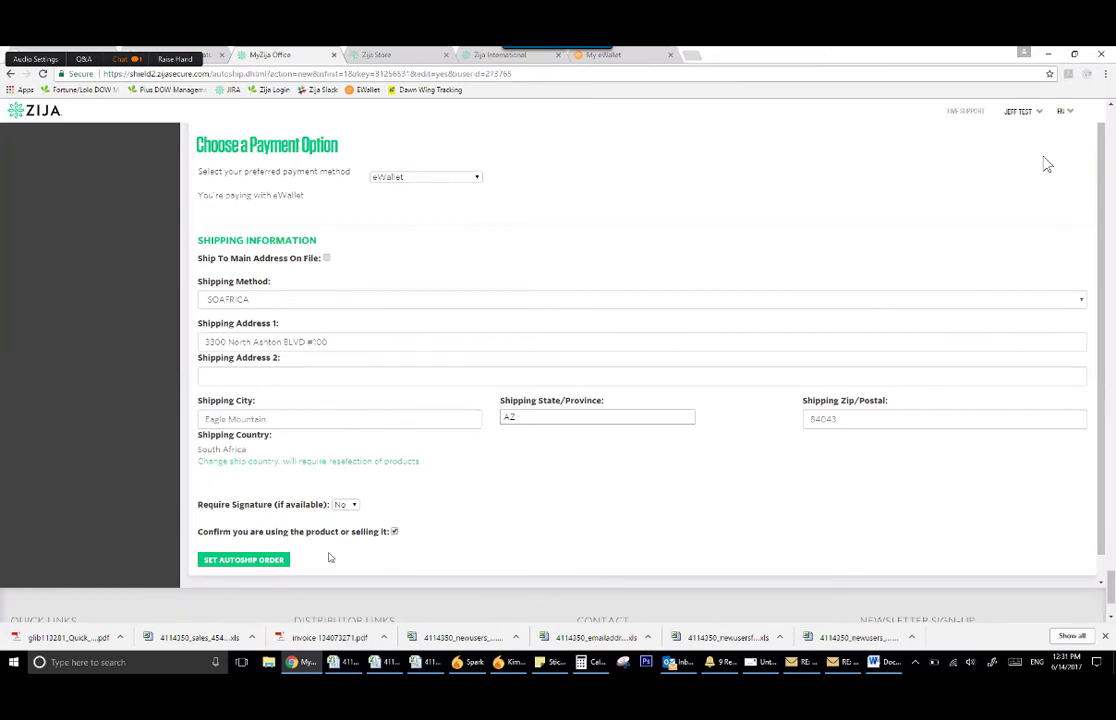
left_click(268, 566)
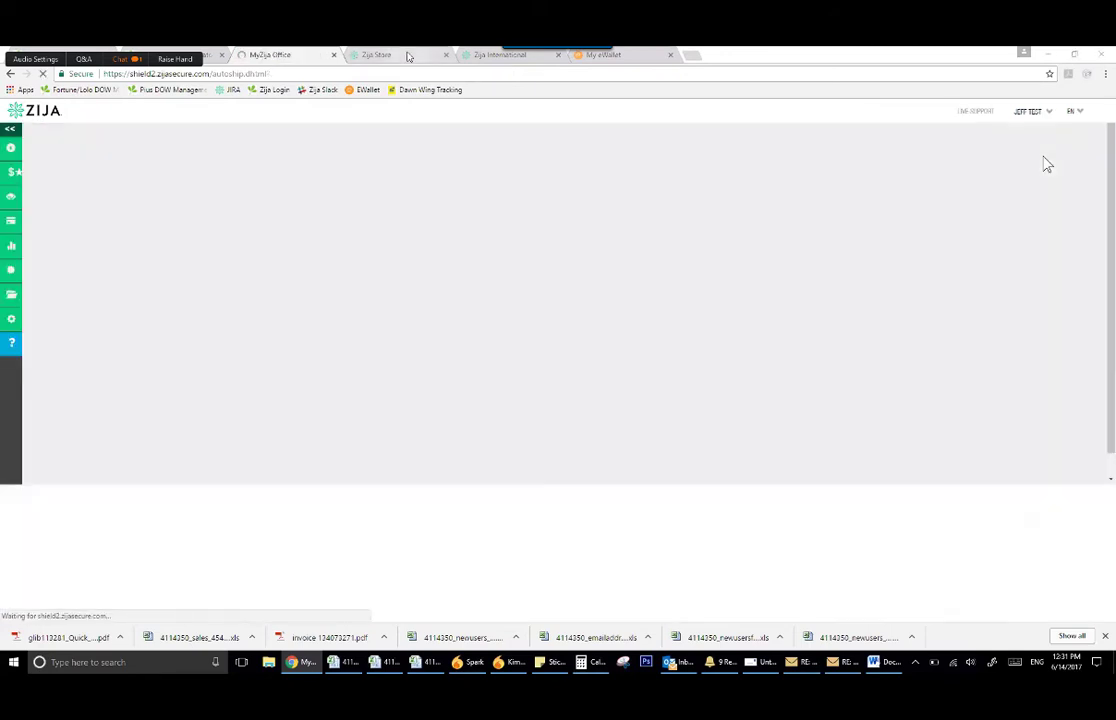
left_click(407, 52)
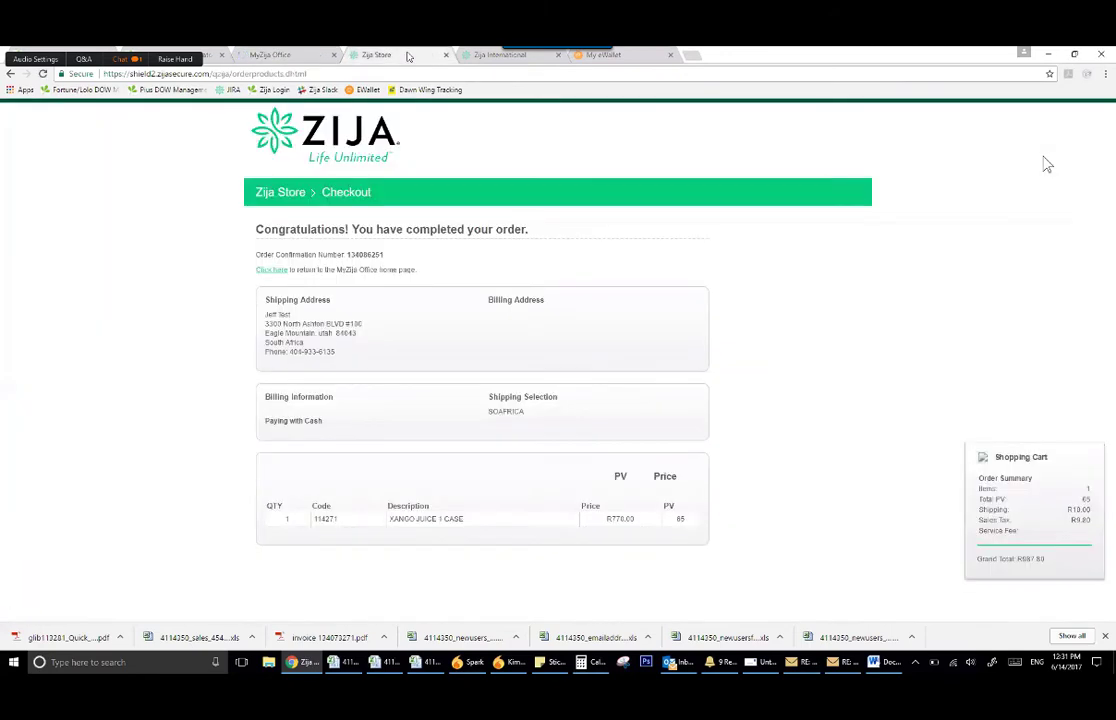
left_click(298, 54)
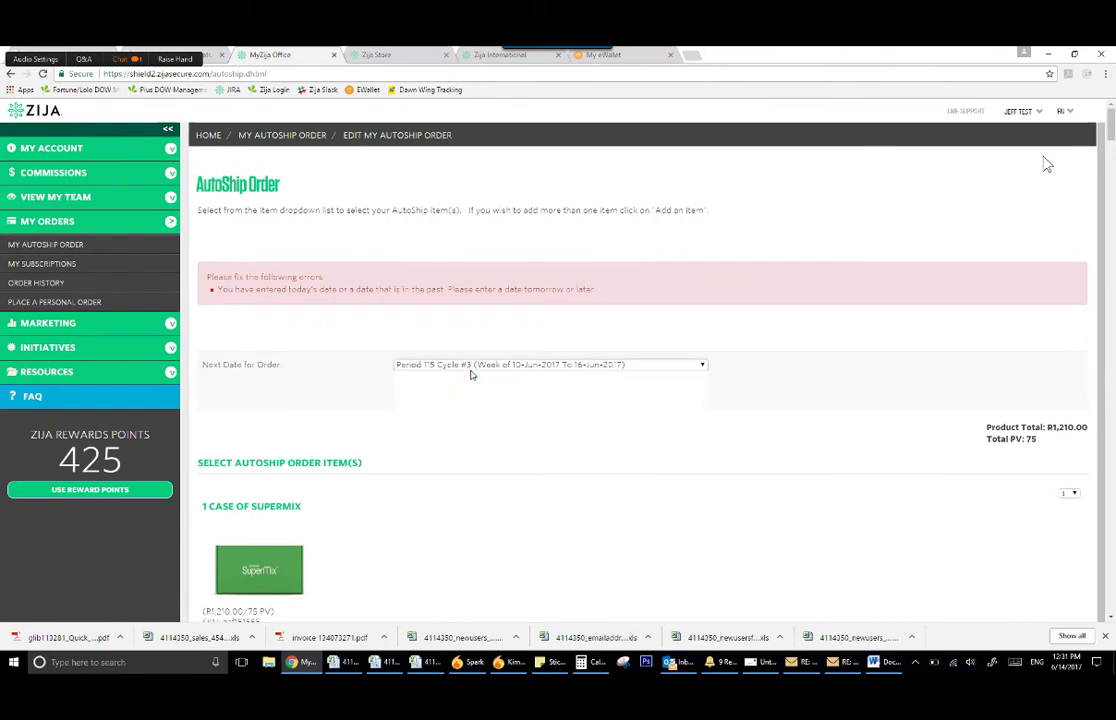
- Set the next order date to Period 115 Cycle #4 (Week of 17-Jun-2017 To 23-Jun-2017)
left_click(471, 367)
left_click(473, 386)
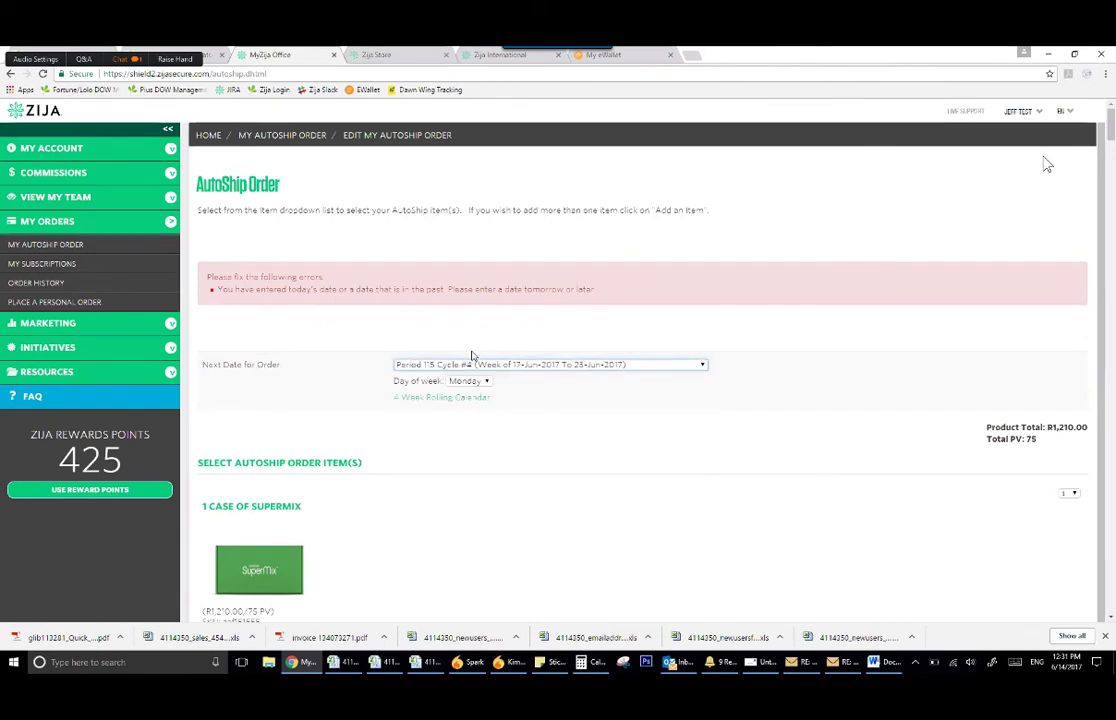
left_click(473, 349)
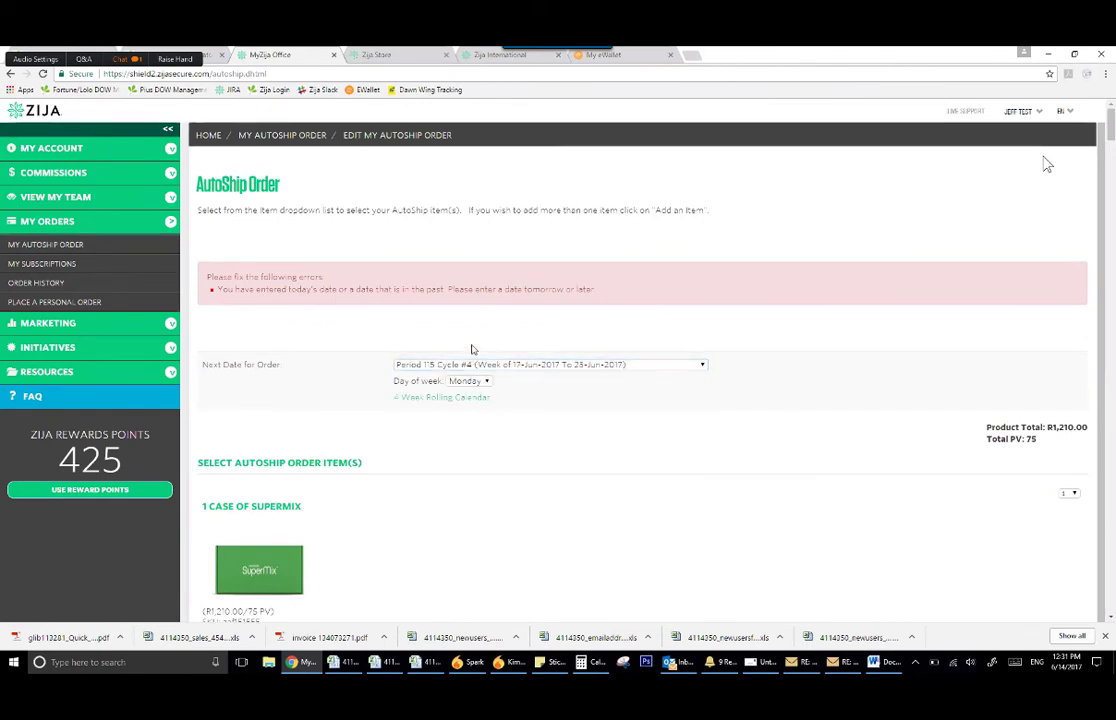
- Choose eWallet as the payment method again and resubmit the AutoShip order with the new date
scroll(473, 349, "down", 5)
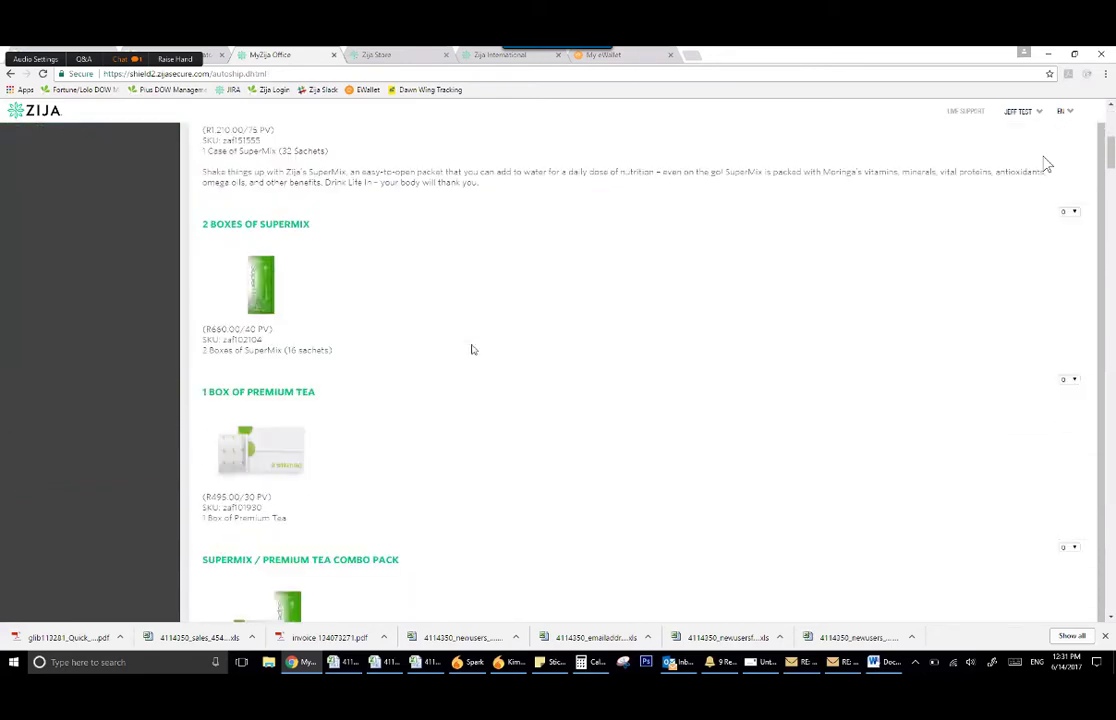
scroll(473, 349, "down", 15)
scroll(473, 349, "up", 1)
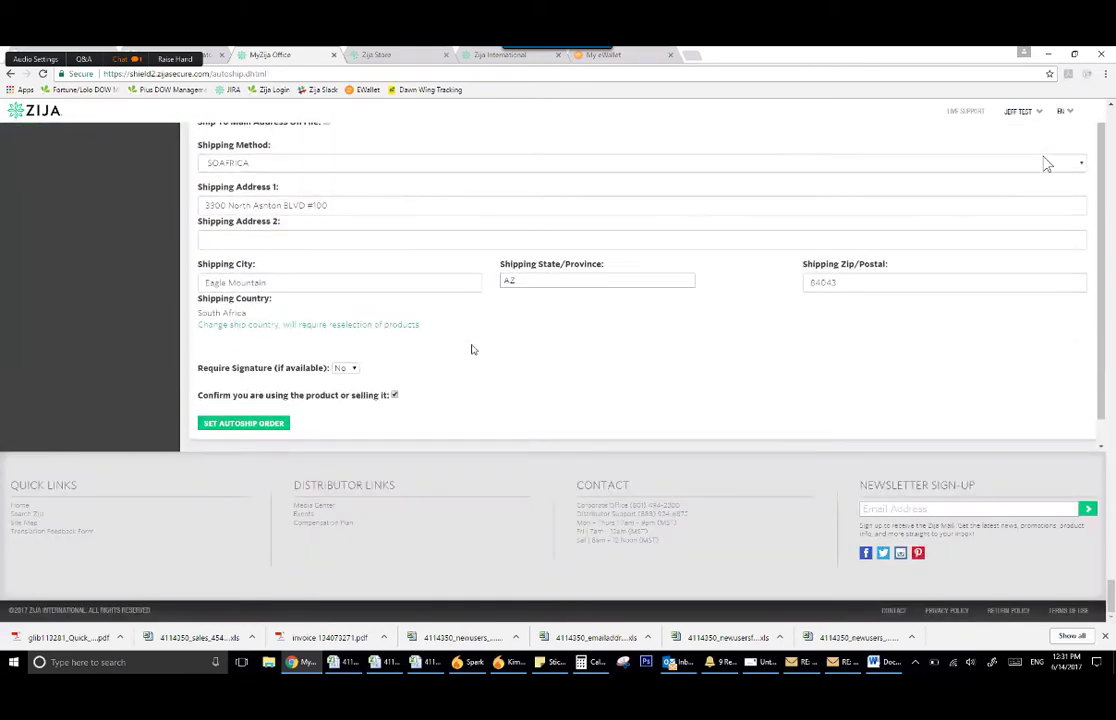
scroll(473, 349, "up", 3)
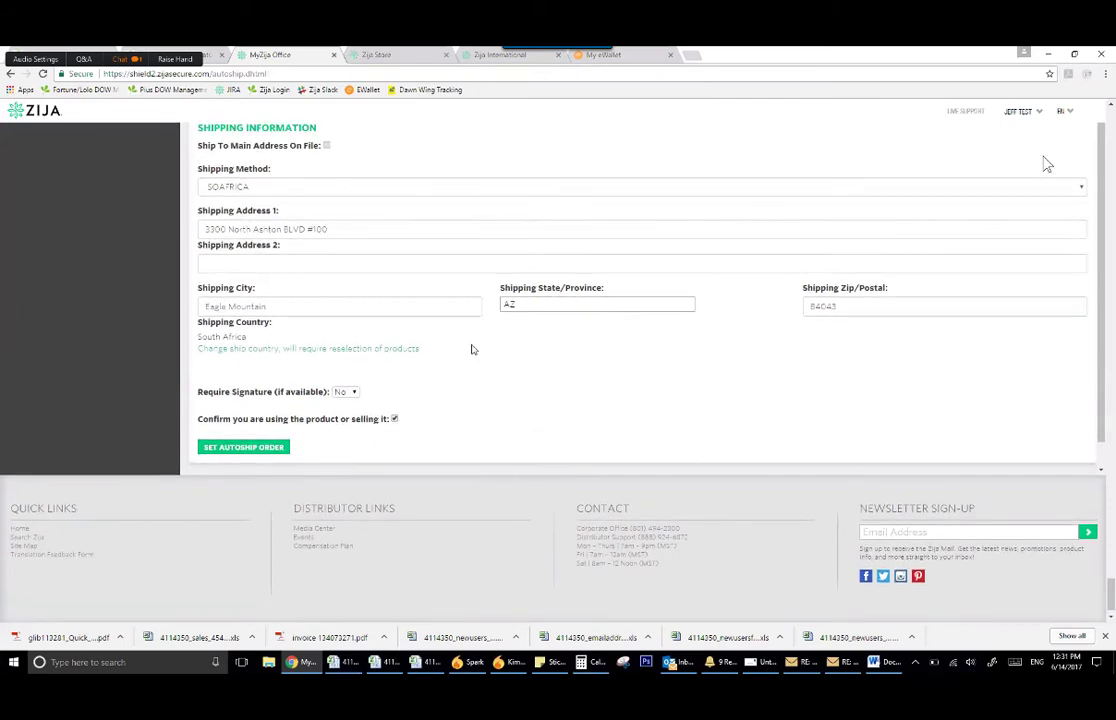
scroll(473, 349, "up", 1)
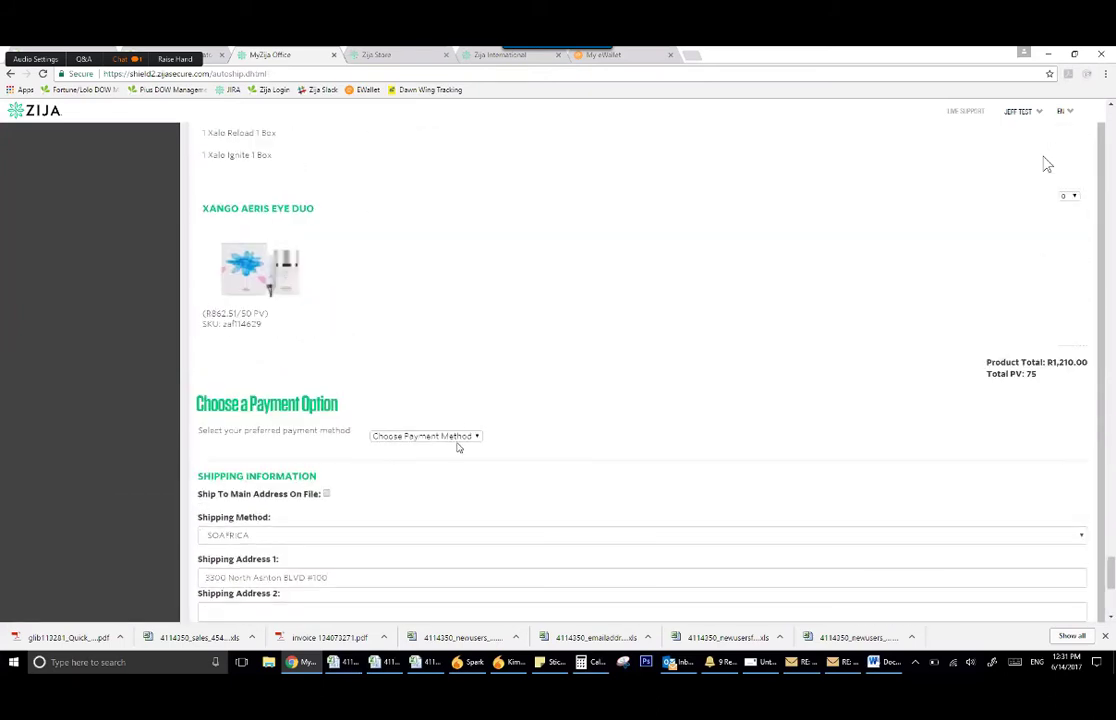
left_click(458, 438)
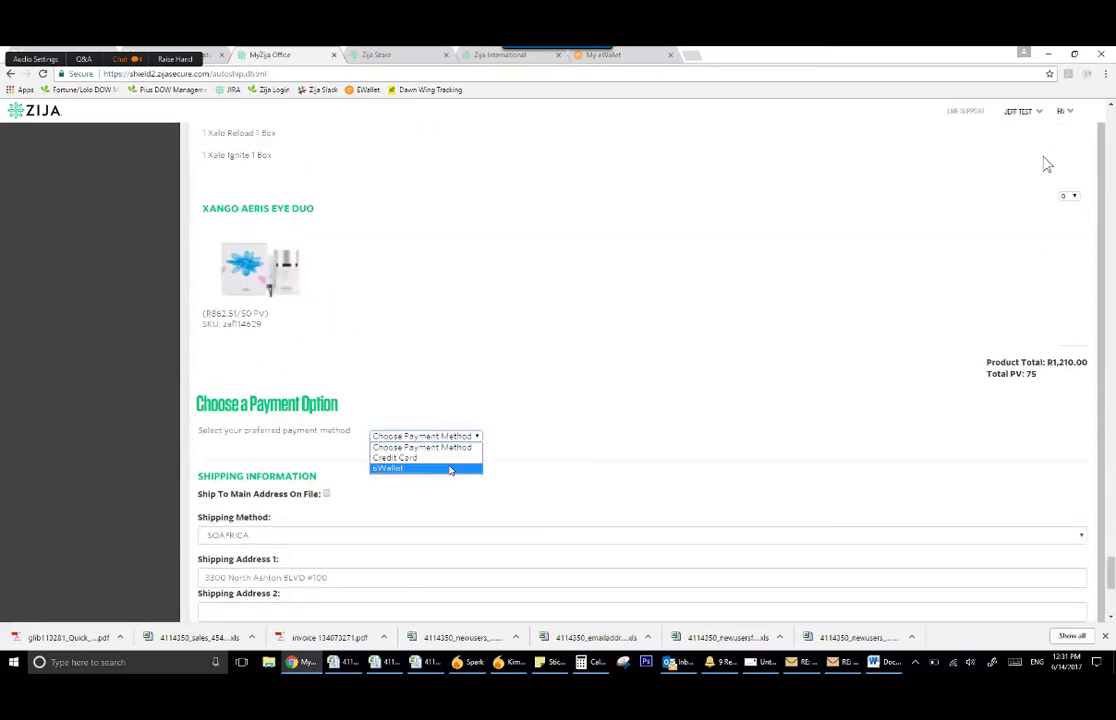
left_click(450, 468)
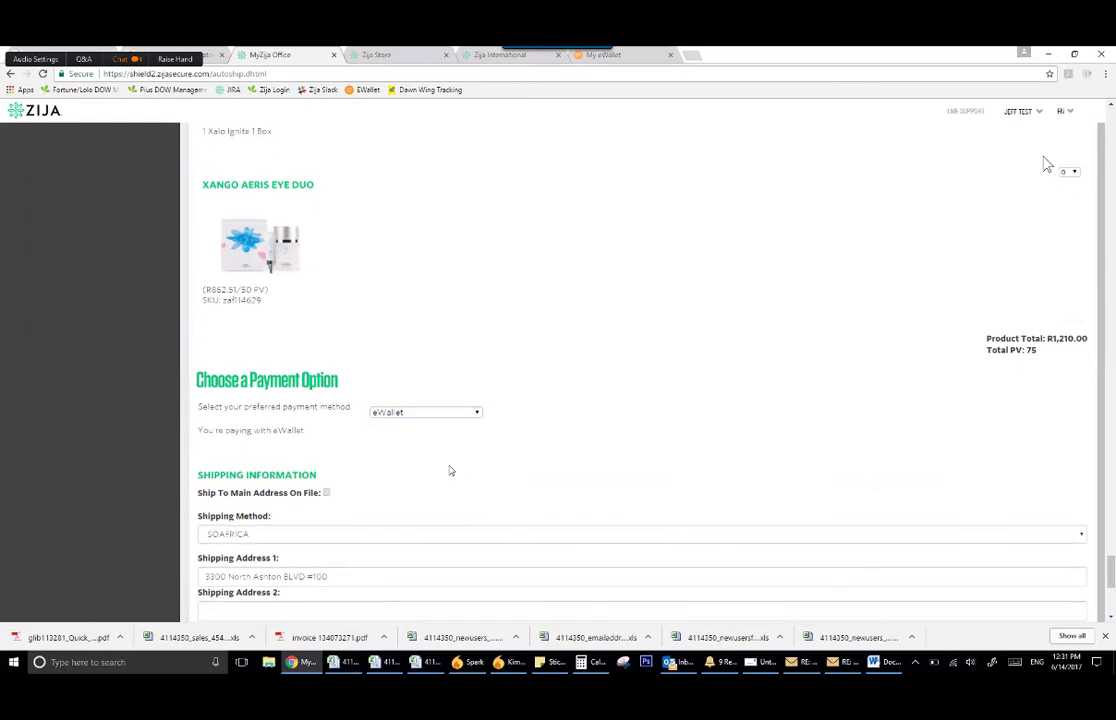
scroll(450, 468, "down", 4)
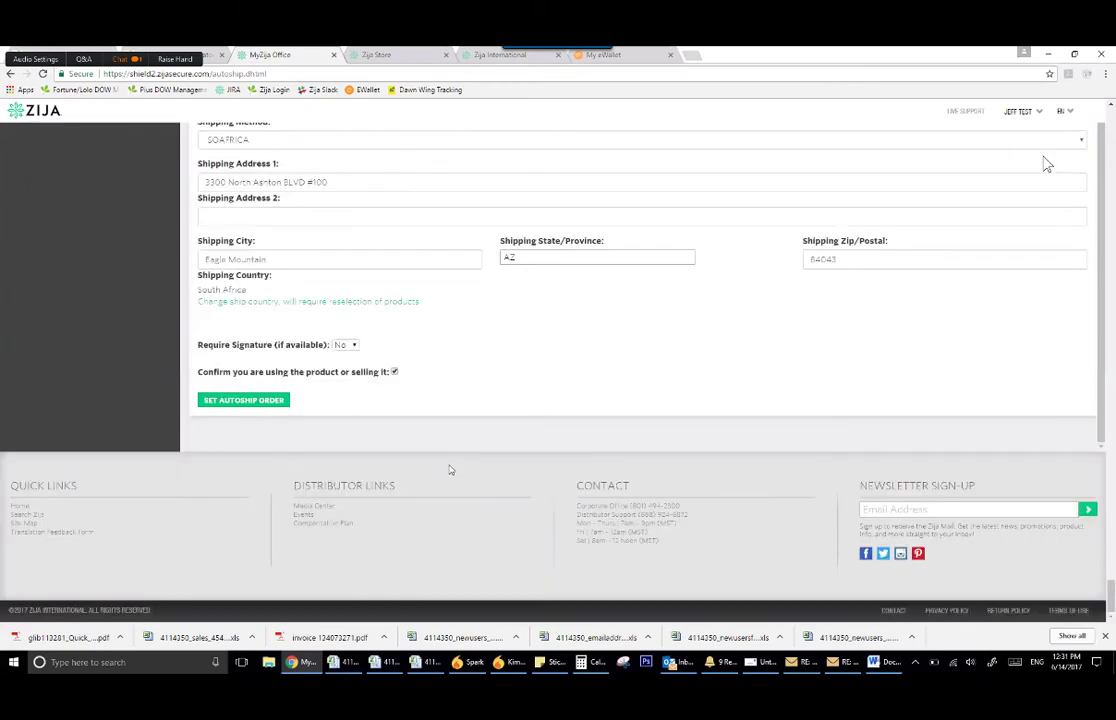
left_click(274, 405)
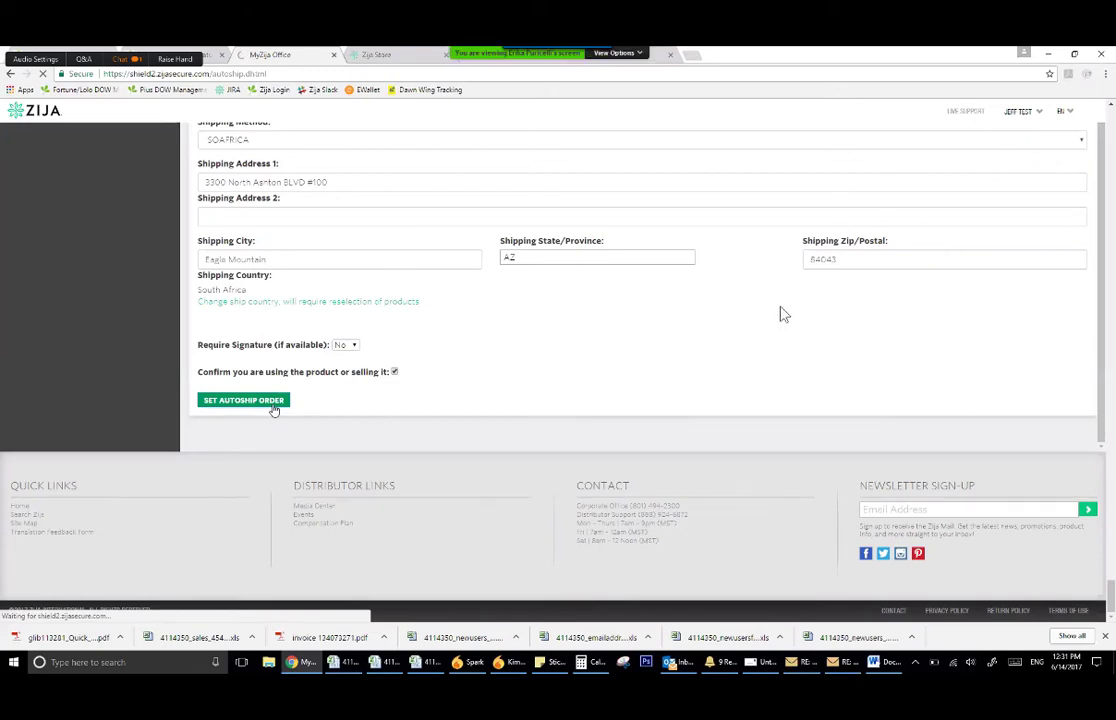
key("Escape")
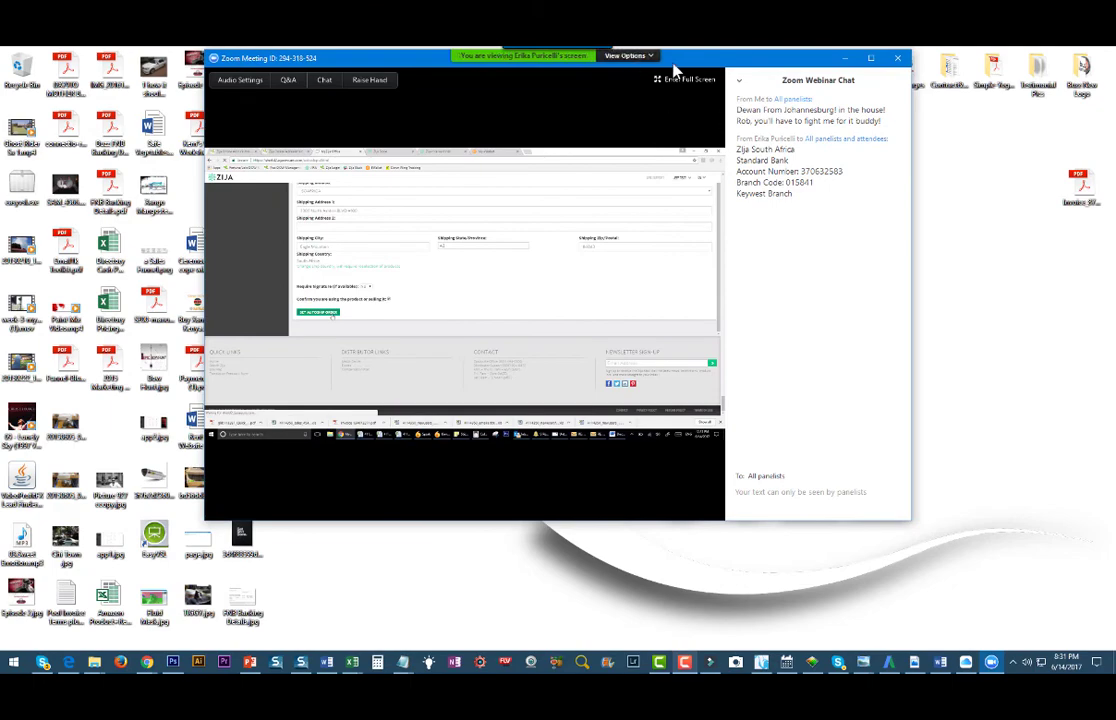
left_click_drag(675, 70, 550, 105)
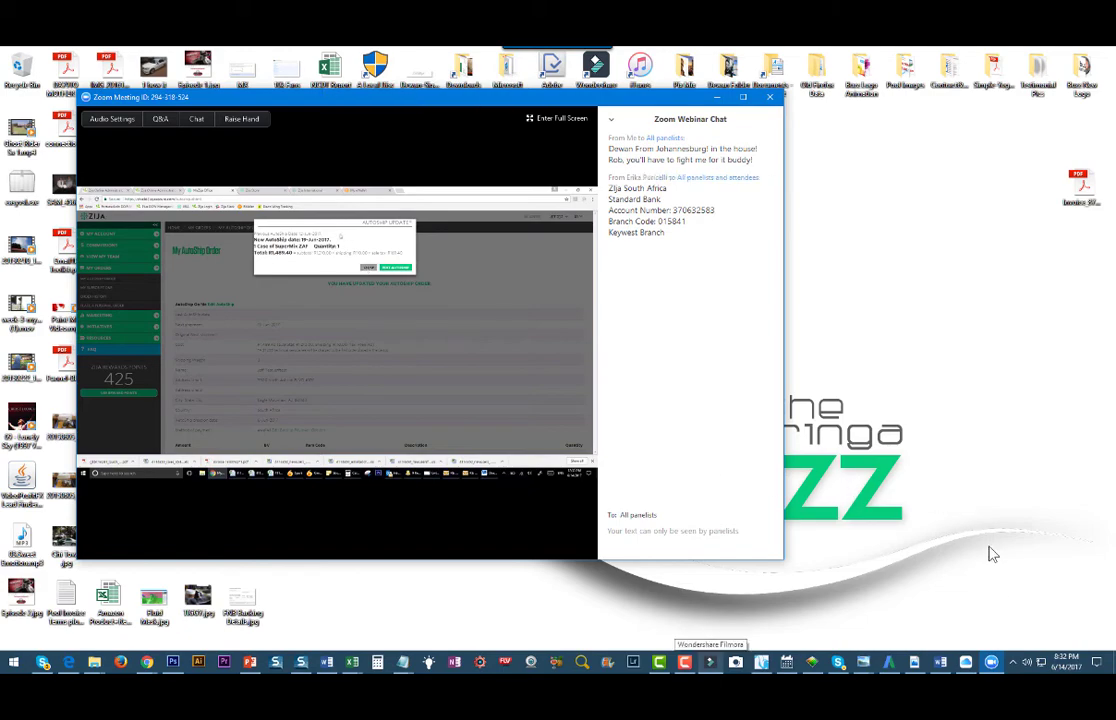
mouse_move(478, 187)
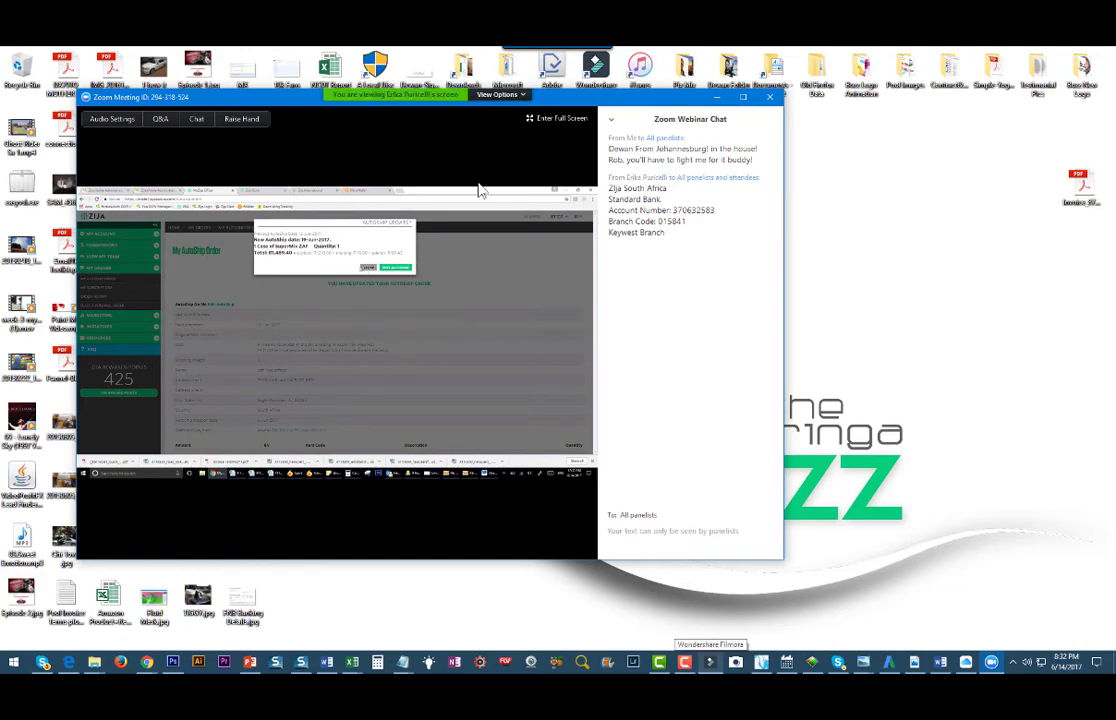
left_click_drag(350, 95, 398, 119)
double_click(398, 119)
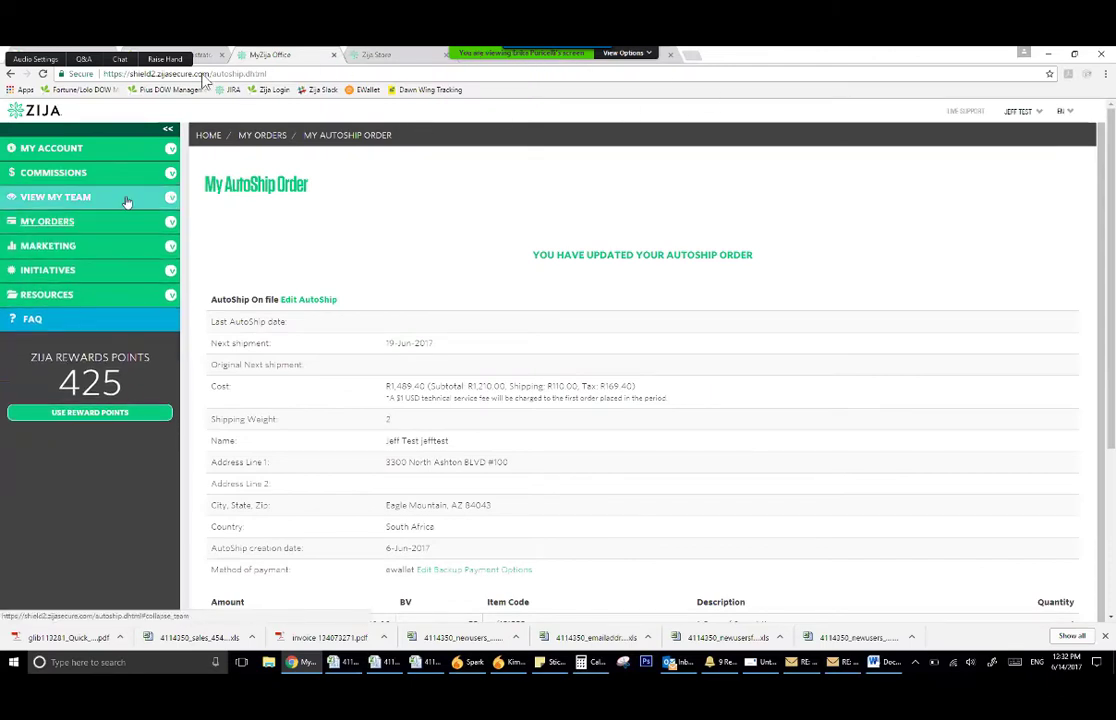
- Open the Zoom webinar chat in its own window and place it clear of the AutoShip details
left_click(118, 59)
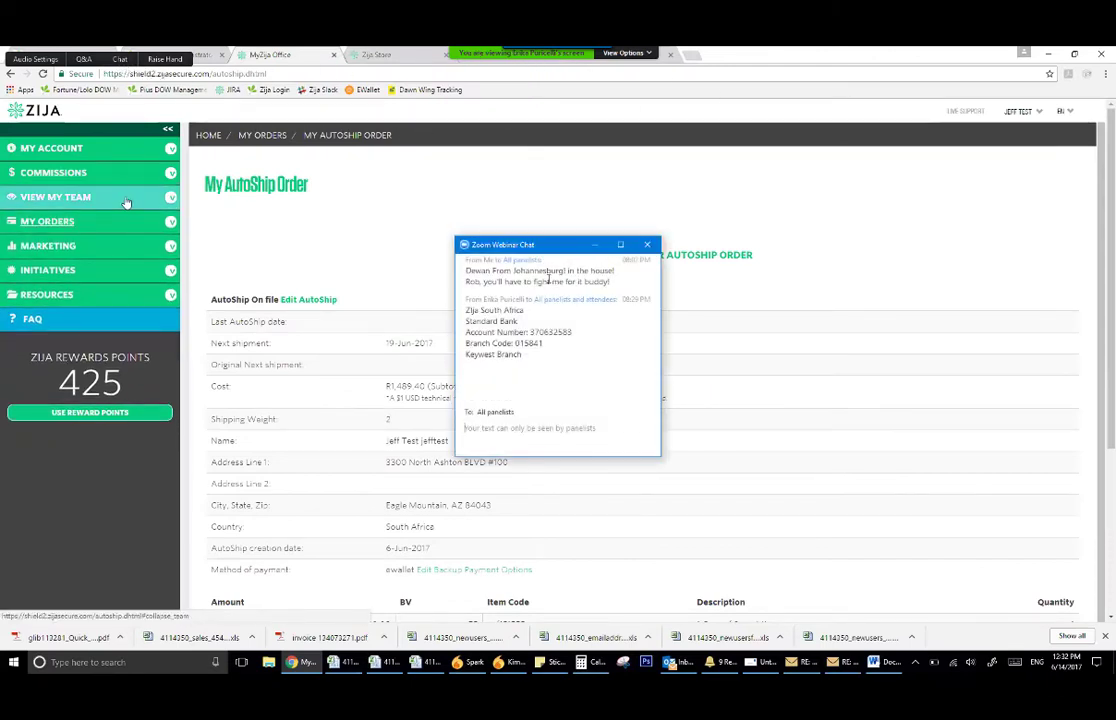
left_click_drag(546, 244, 988, 164)
left_click_drag(912, 269, 946, 268)
left_click(927, 291)
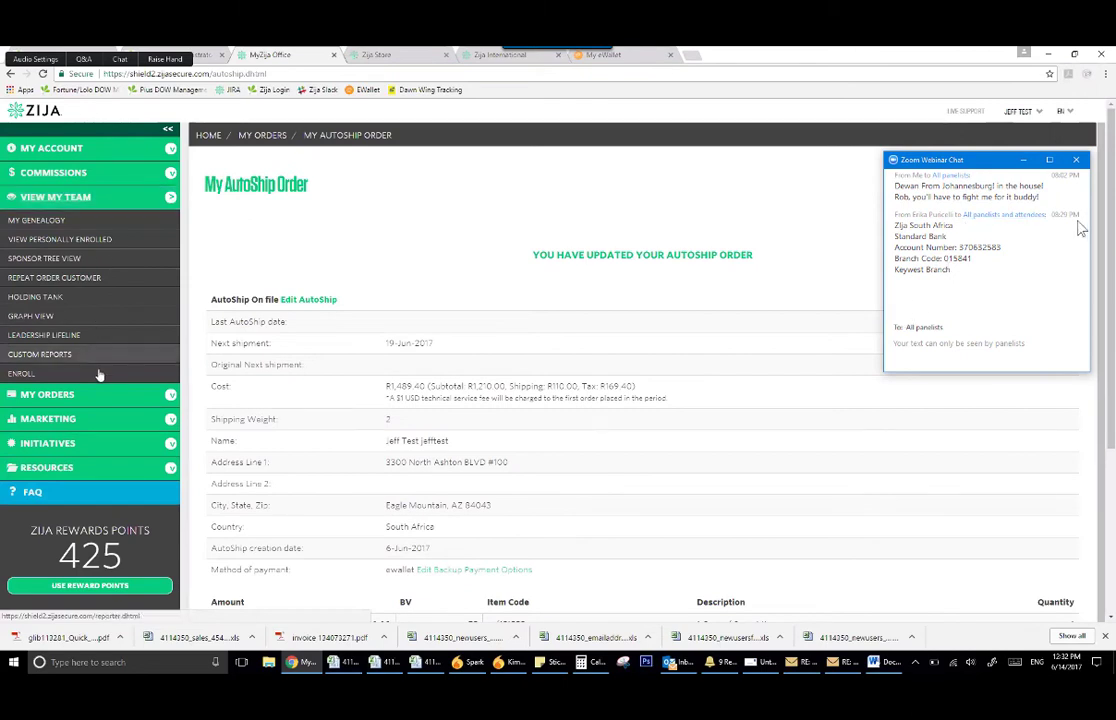
- Minimize the webinar chat window and add XANGO JUICE 1 CASE to the cart as the initial enrollment product
left_click(1021, 164)
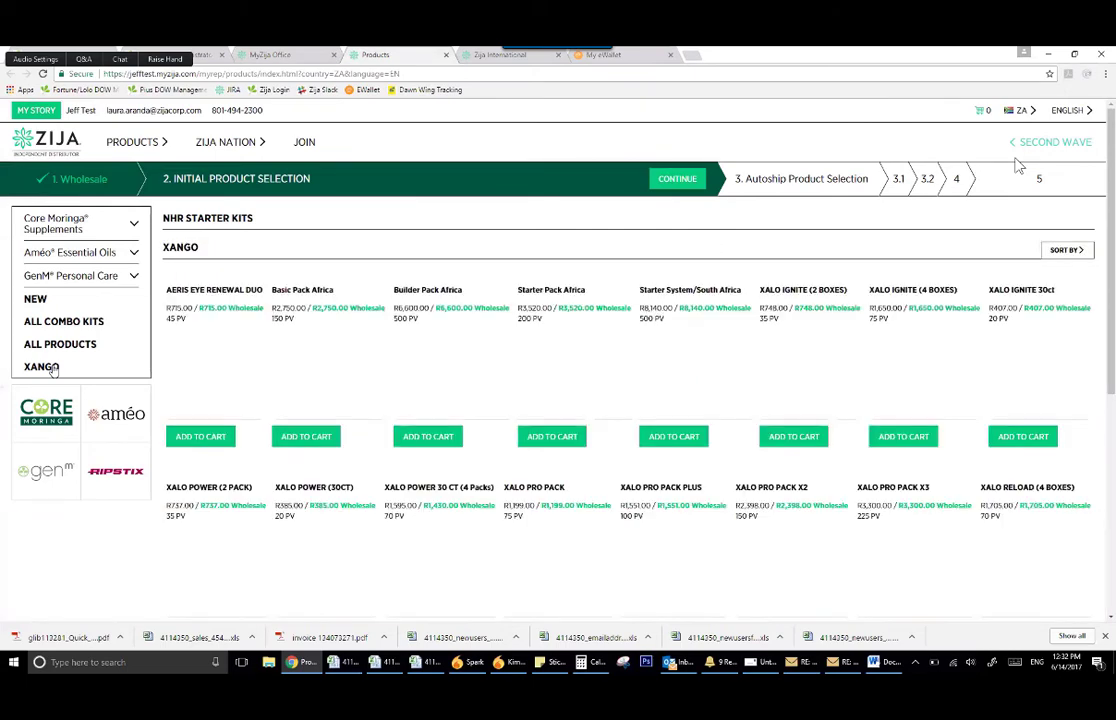
scroll(270, 560, "down", 1)
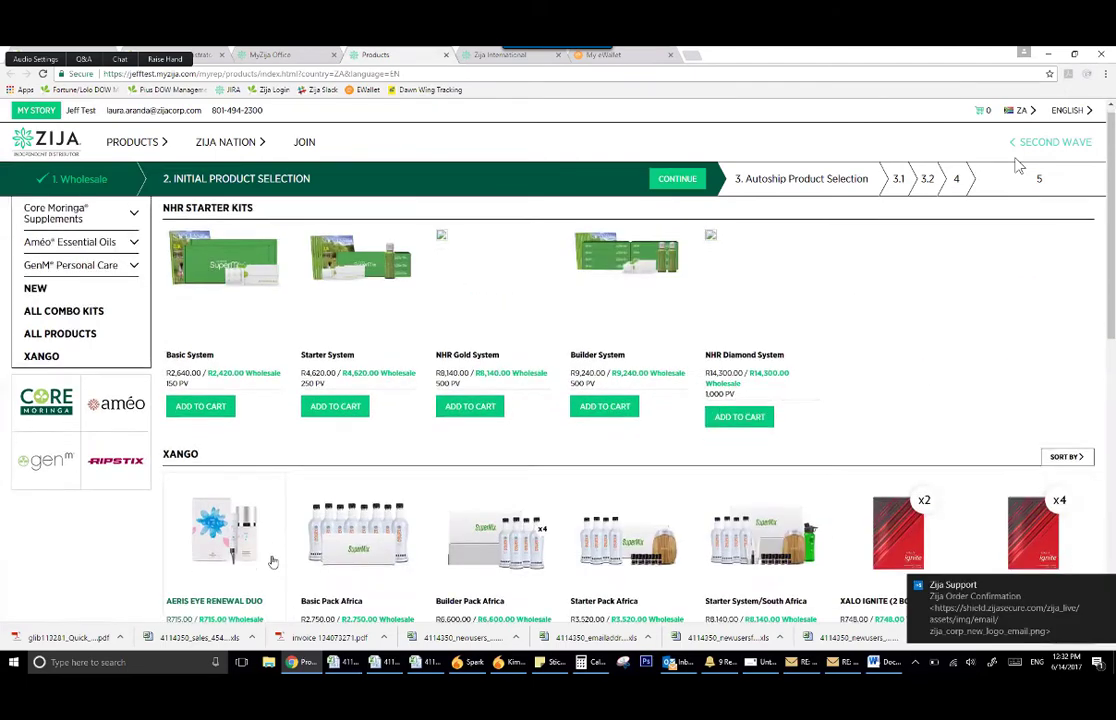
scroll(272, 562, "down", 1)
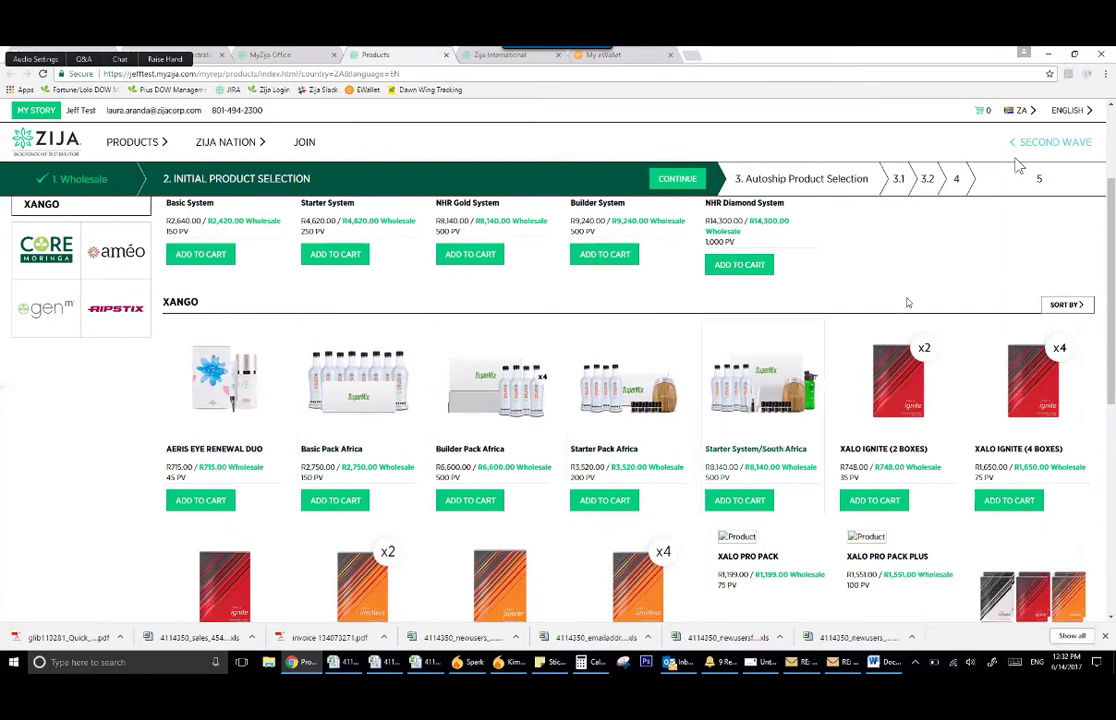
scroll(923, 301, "down", 3)
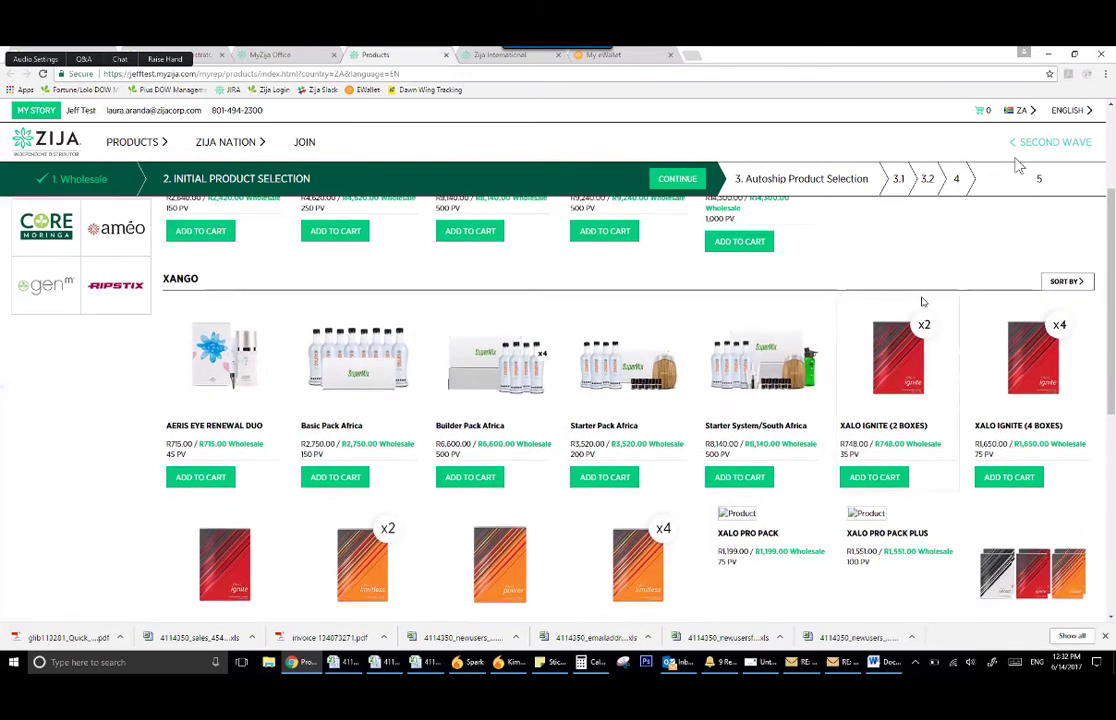
scroll(886, 430, "down", 3)
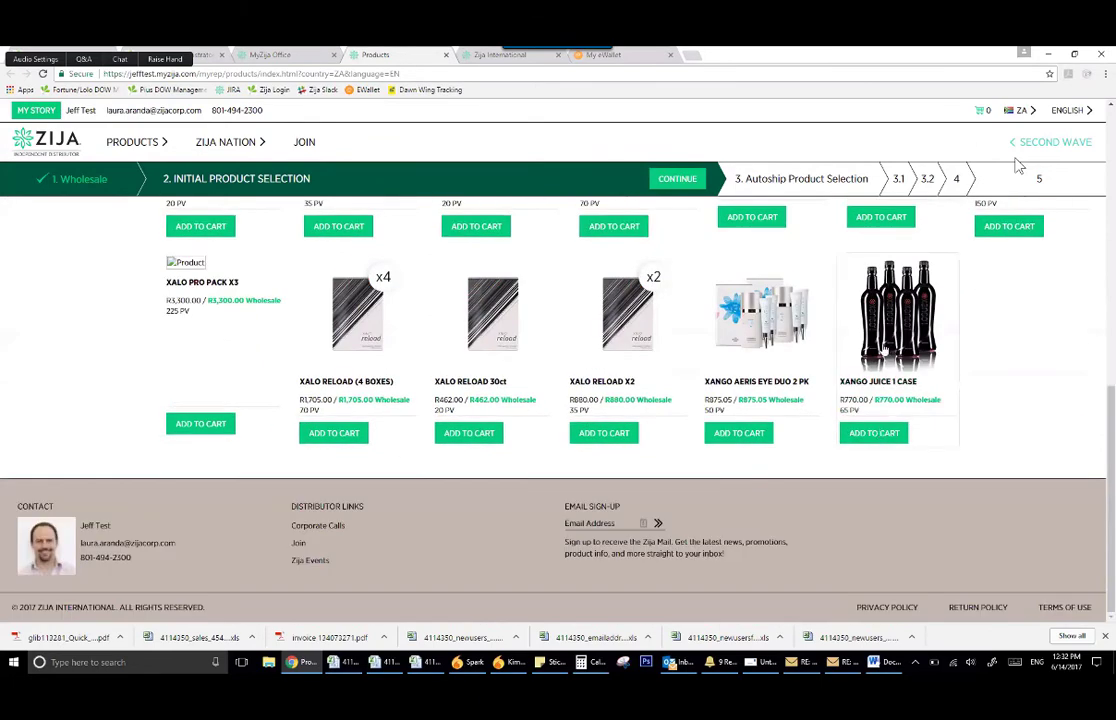
left_click(856, 435)
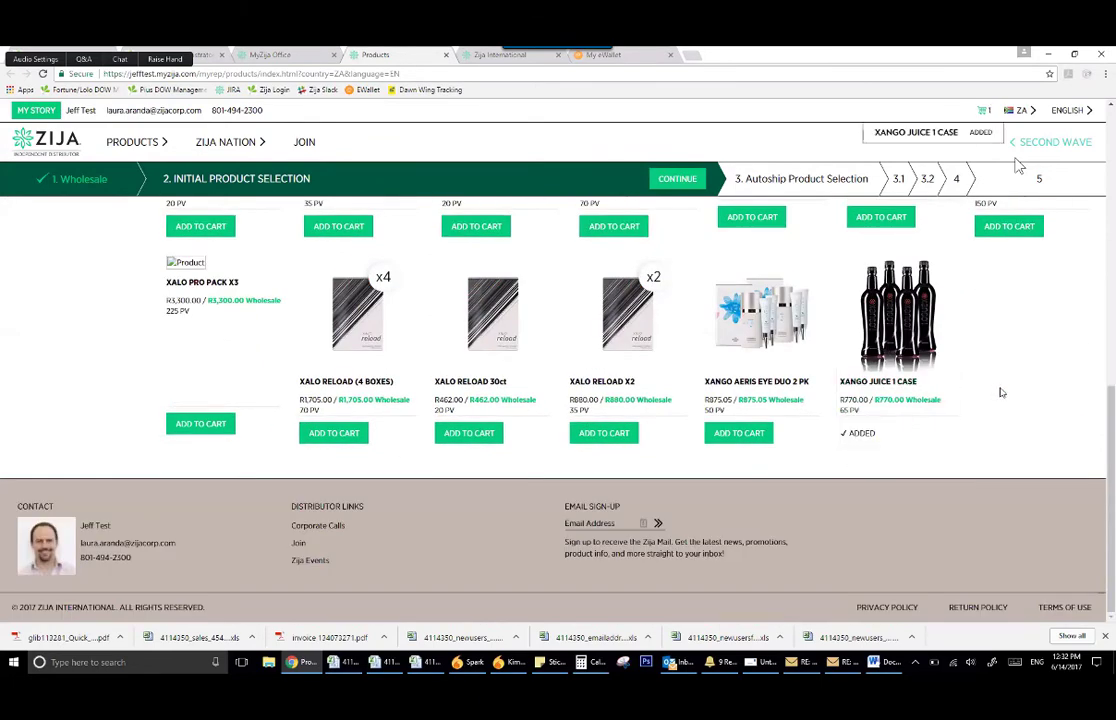
- Open the shopping cart and continue the enrollment with the selected XANGO juice case
scroll(1000, 393, "up", 3)
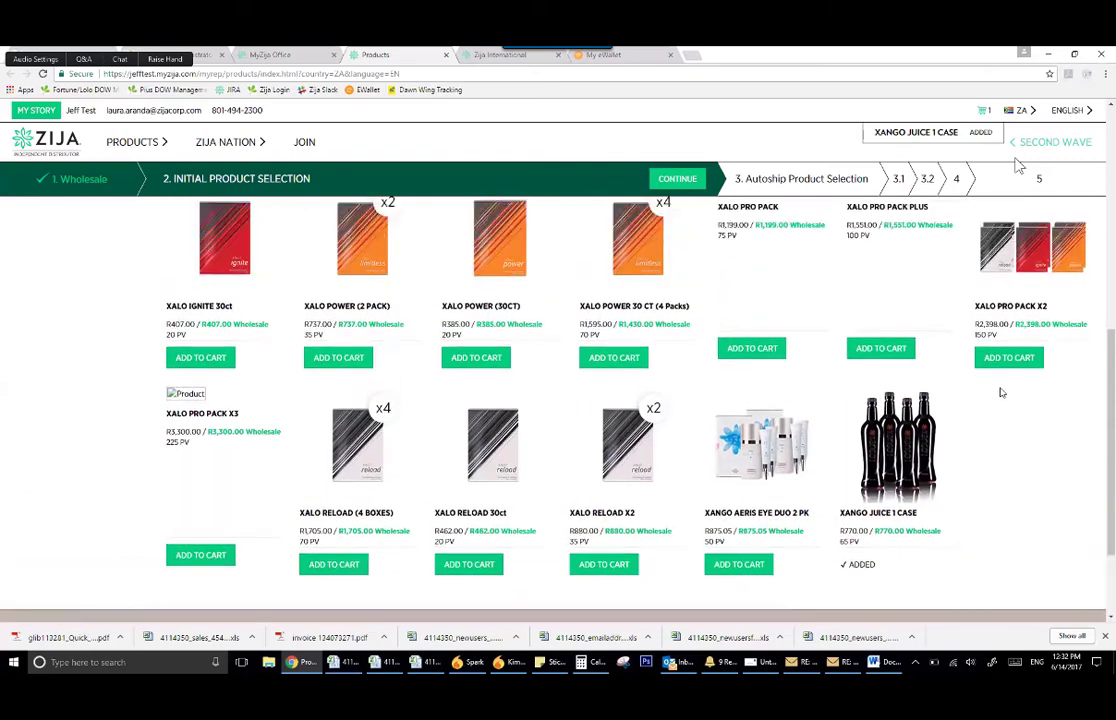
scroll(1000, 393, "up", 6)
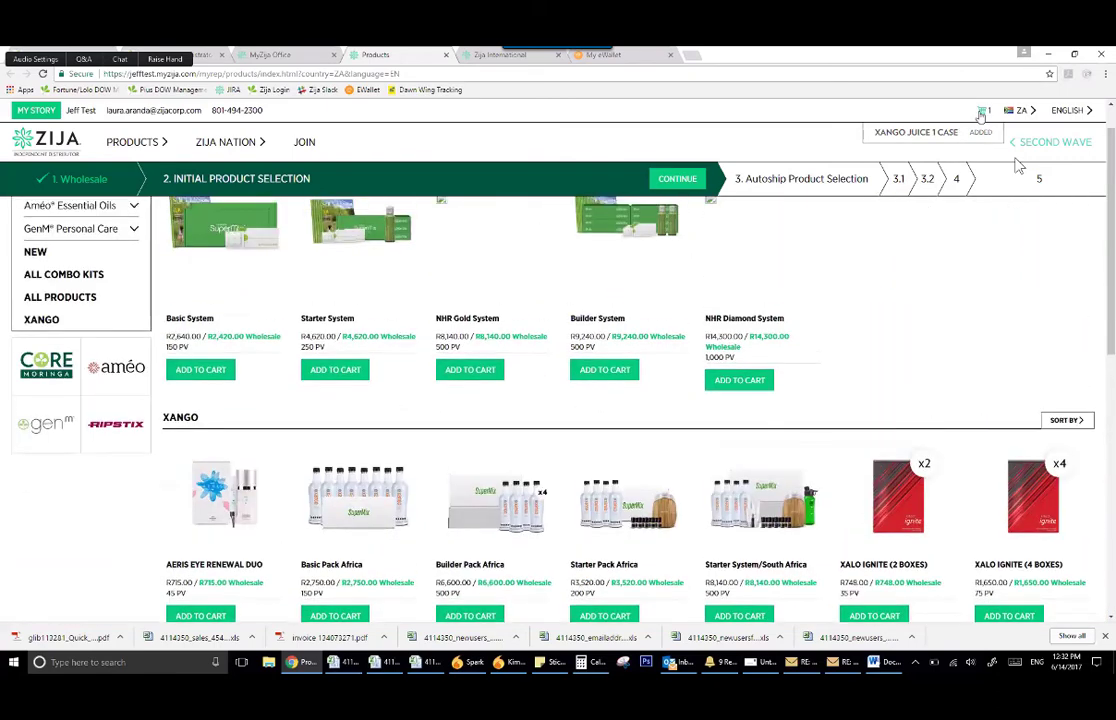
left_click(982, 112)
left_click(913, 225)
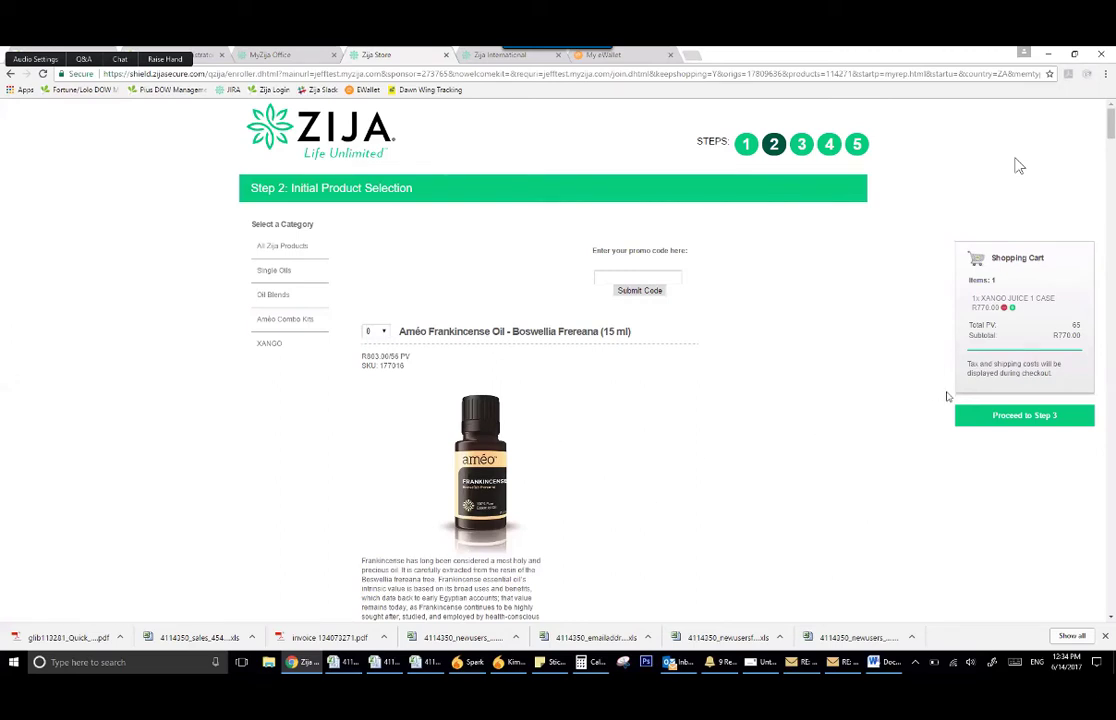
- Highlight the juice case in the shopping cart summary and show the XANGO category in the initial product selection
left_click_drag(970, 300, 1001, 310)
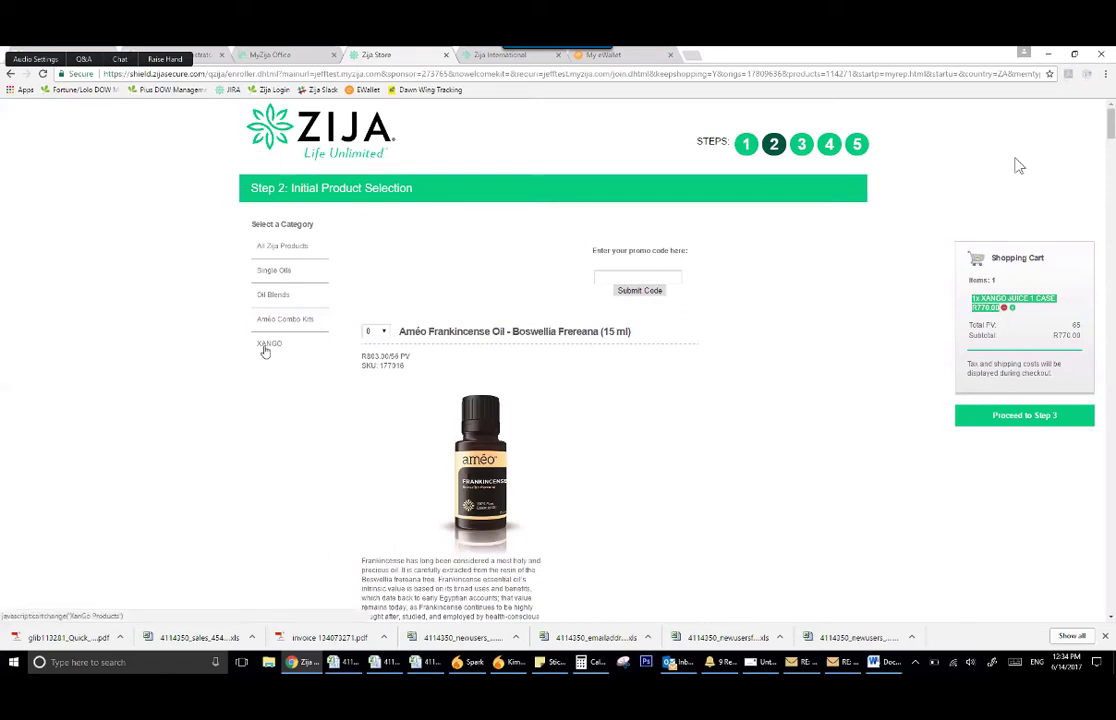
left_click(267, 344)
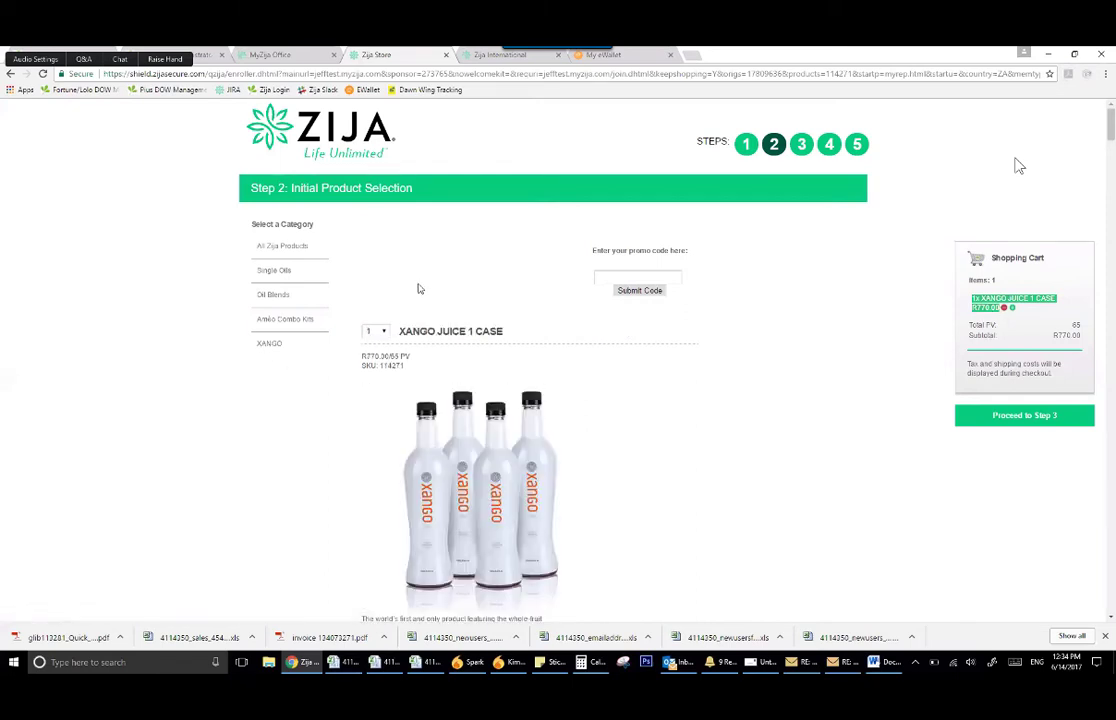
scroll(419, 289, "down", 2)
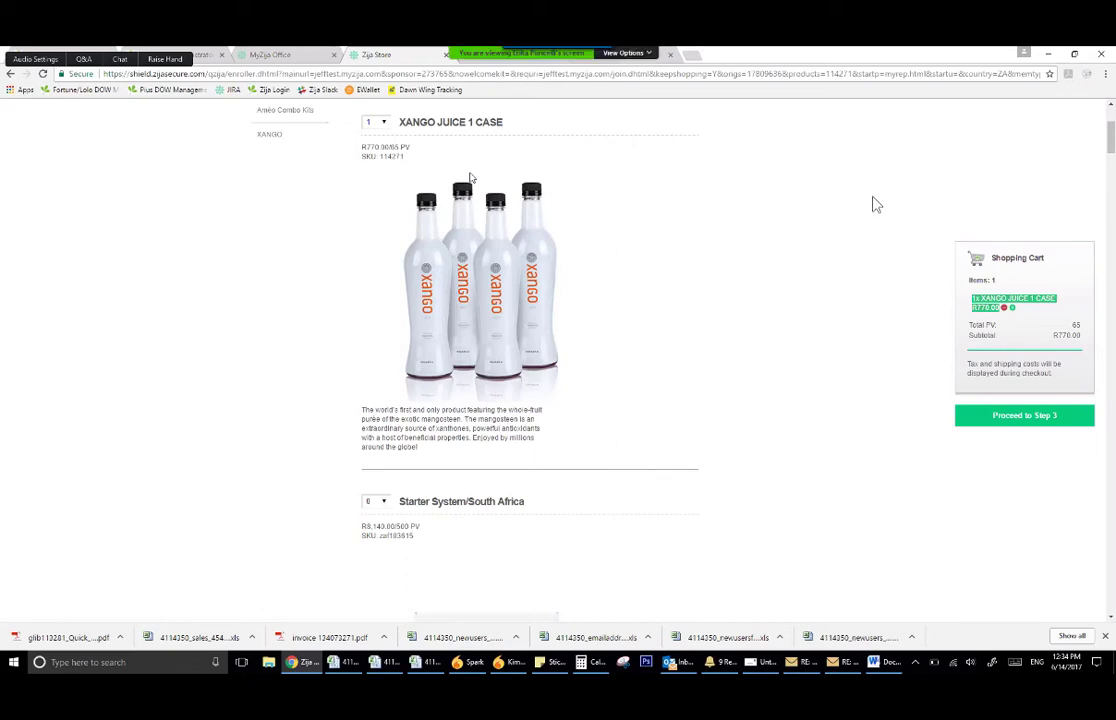
- Take the Zoom meeting out of full screen, reposition and widen its window, and maximize it again
key("Escape")
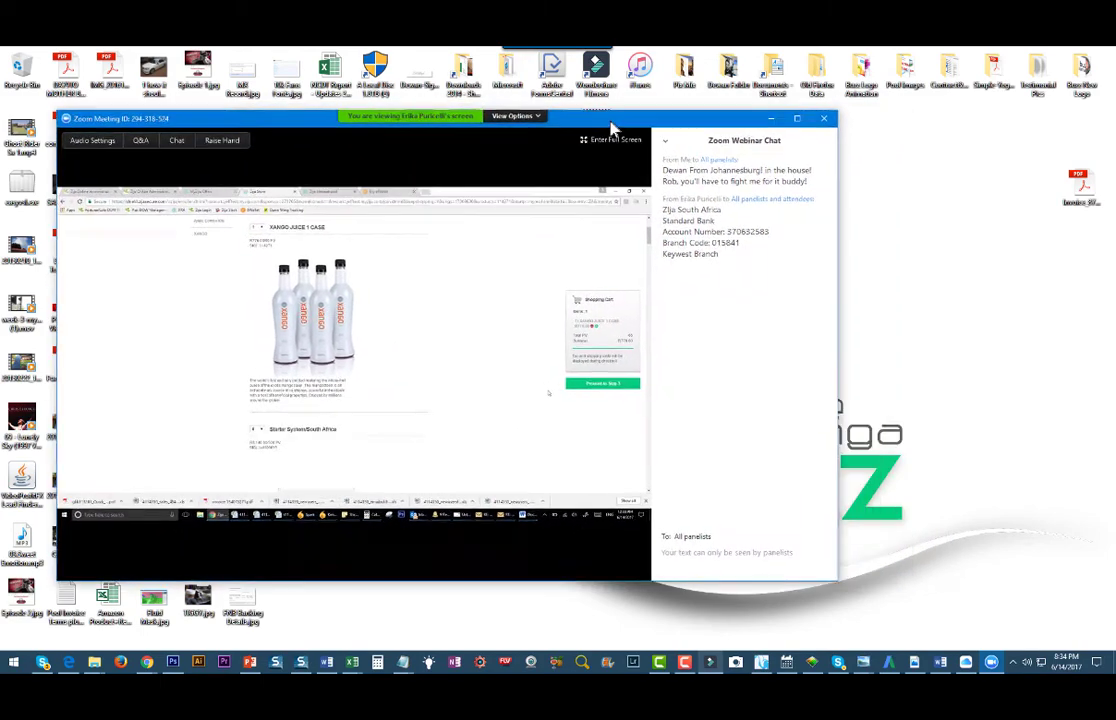
left_click_drag(612, 127, 599, 123)
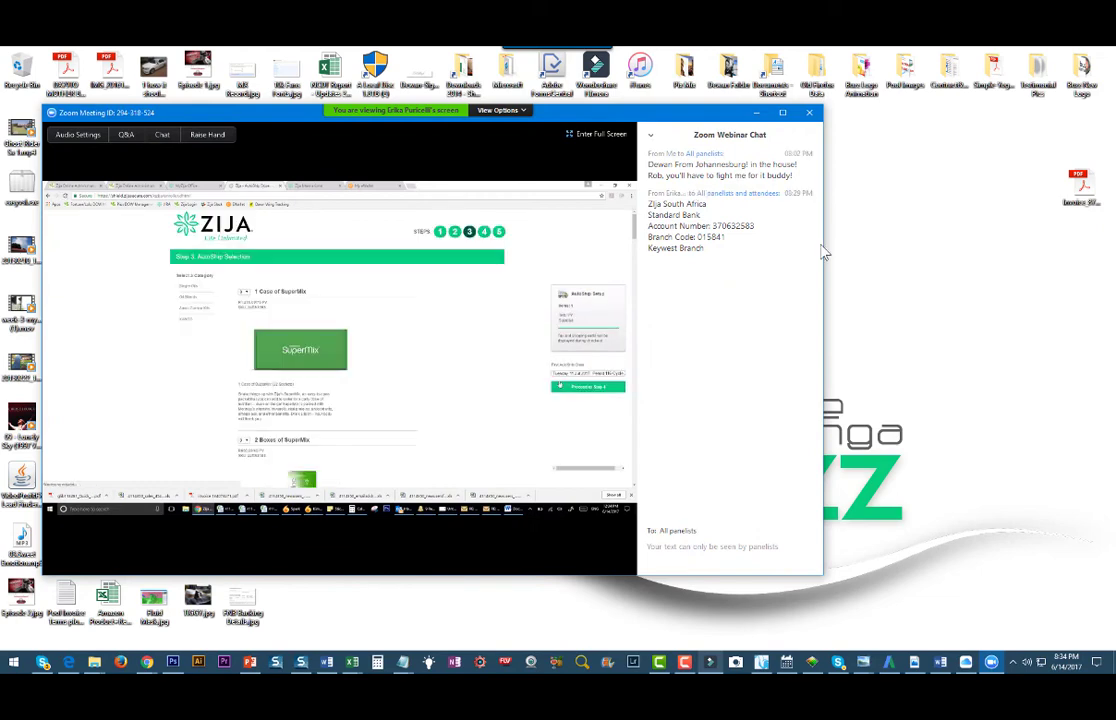
left_click_drag(823, 249, 960, 271)
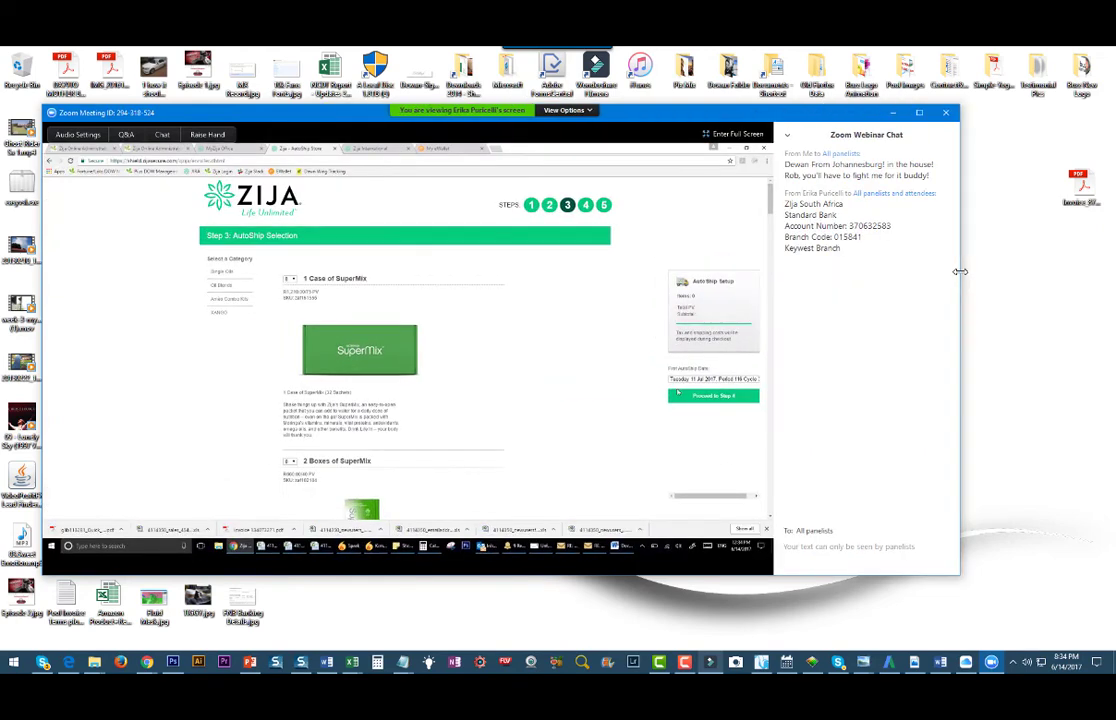
left_click_drag(631, 118, 675, 147)
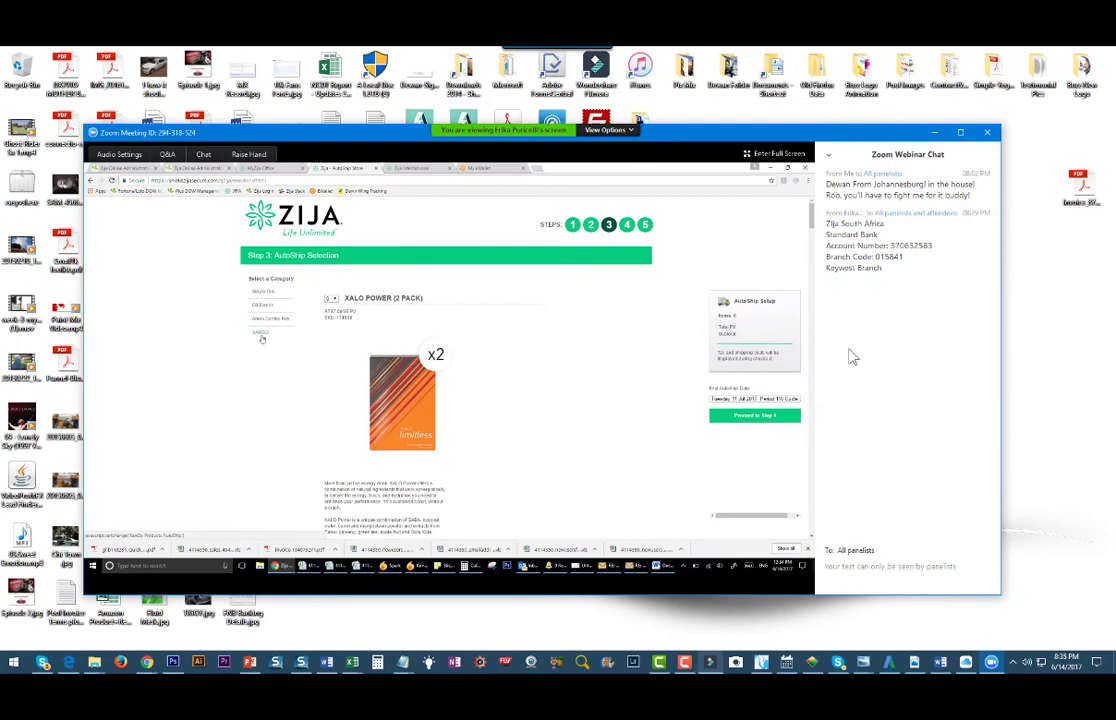
left_click(960, 132)
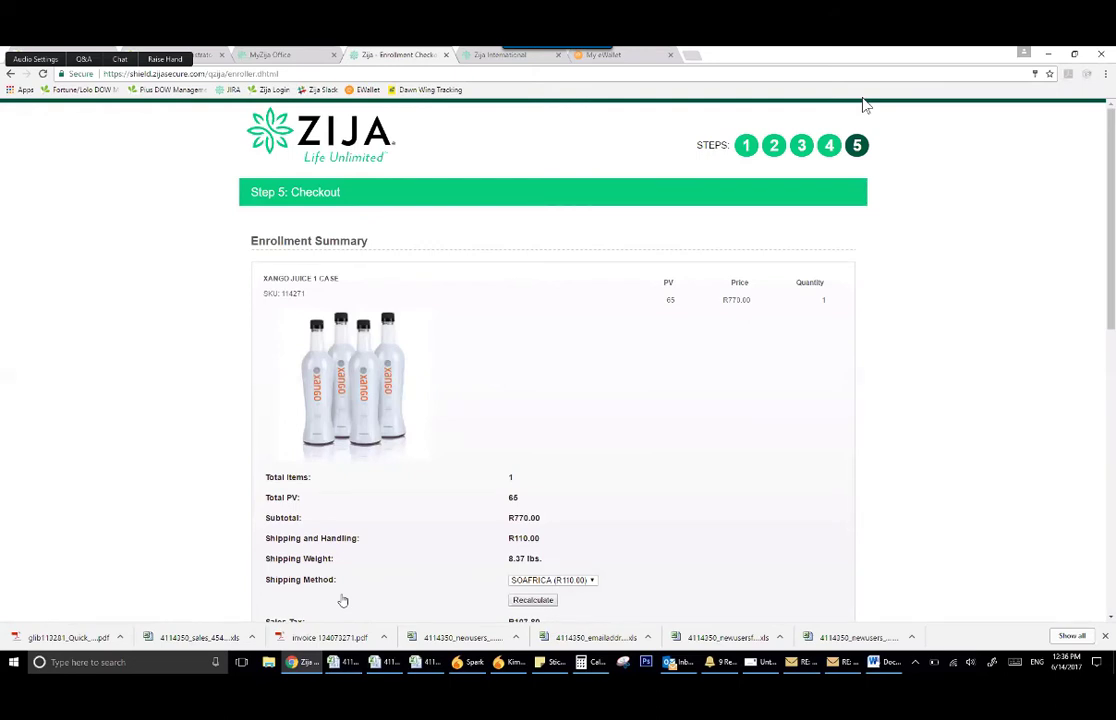
- Review the Enrollment Summary at checkout, highlighting the product, the shipping and handling charge, and the total due
scroll(866, 105, "down", 1)
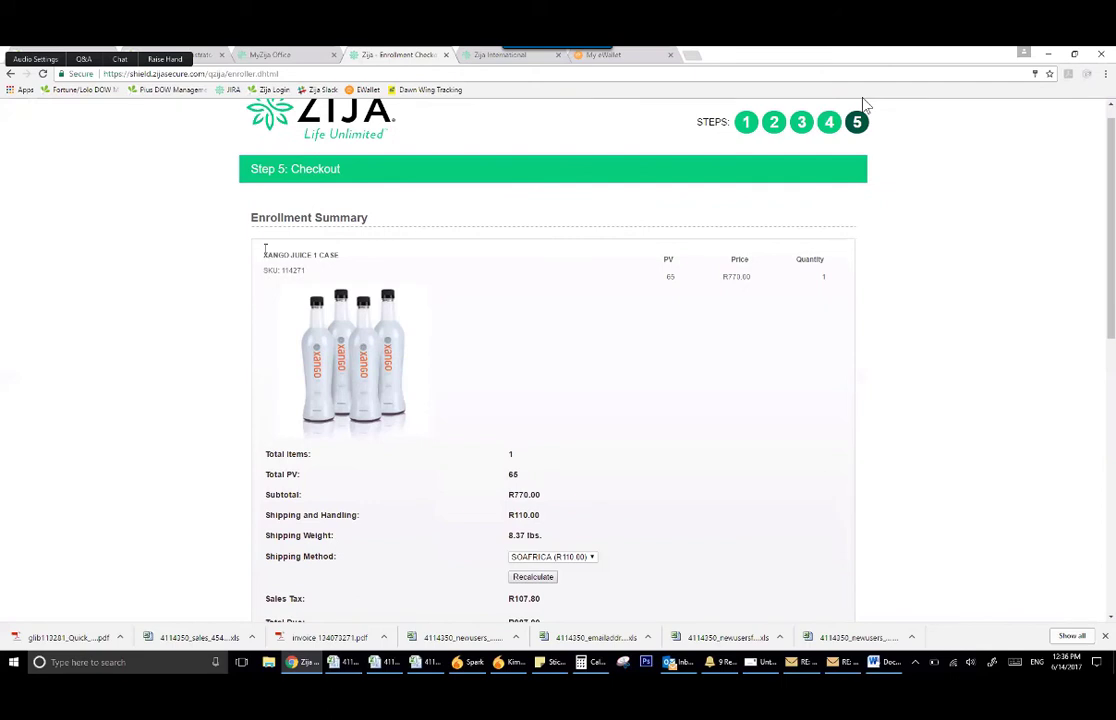
left_click_drag(274, 255, 296, 263)
left_click(304, 269)
scroll(210, 300, "down", 2)
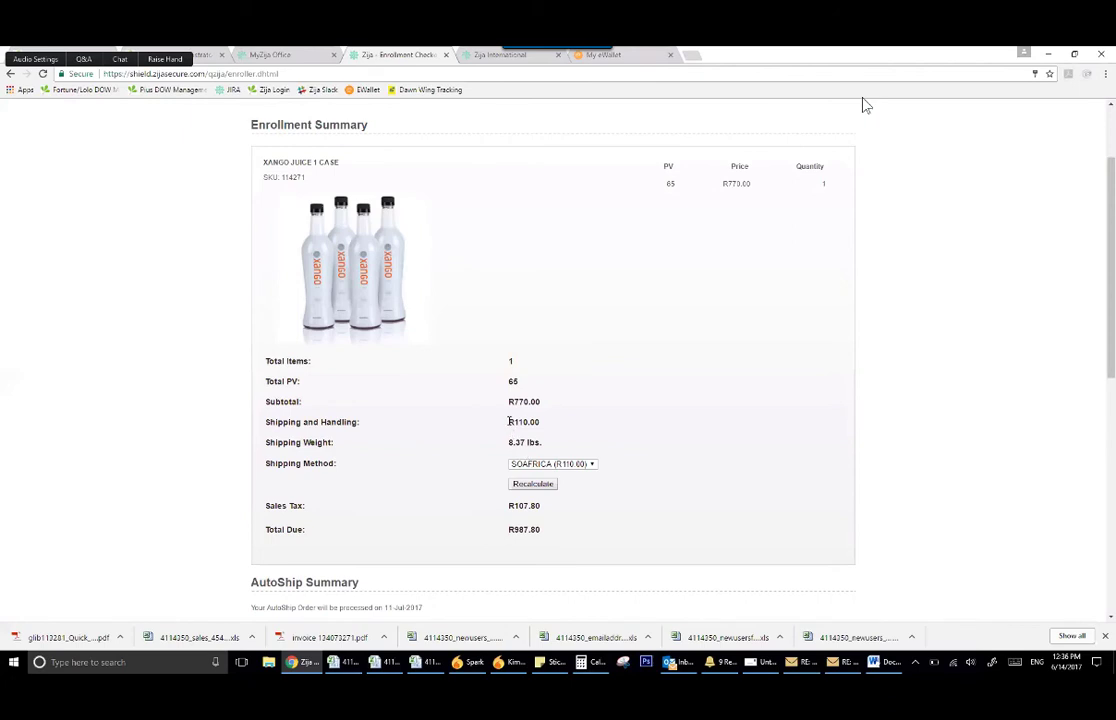
left_click_drag(542, 423, 510, 422)
left_click(502, 427)
scroll(502, 427, "down", 3)
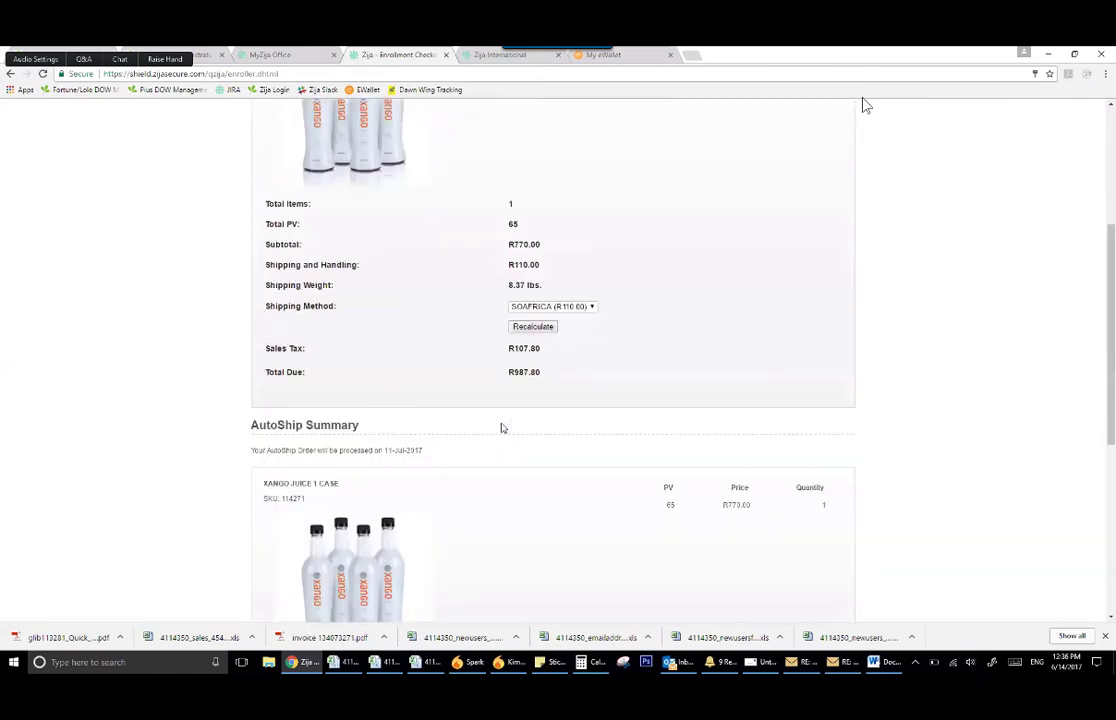
left_click_drag(510, 343, 545, 345)
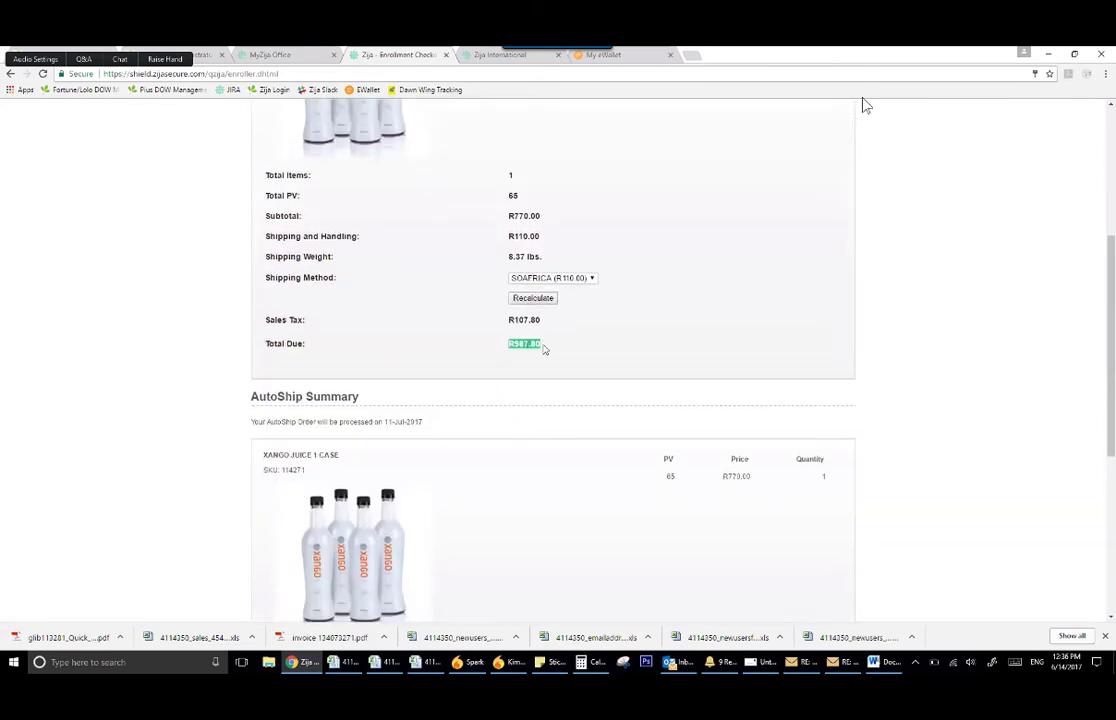
left_click(544, 349)
- Review the AutoShip Summary, highlighting its processing date, and bring the terms and payment method sections into view
scroll(544, 349, "down", 4)
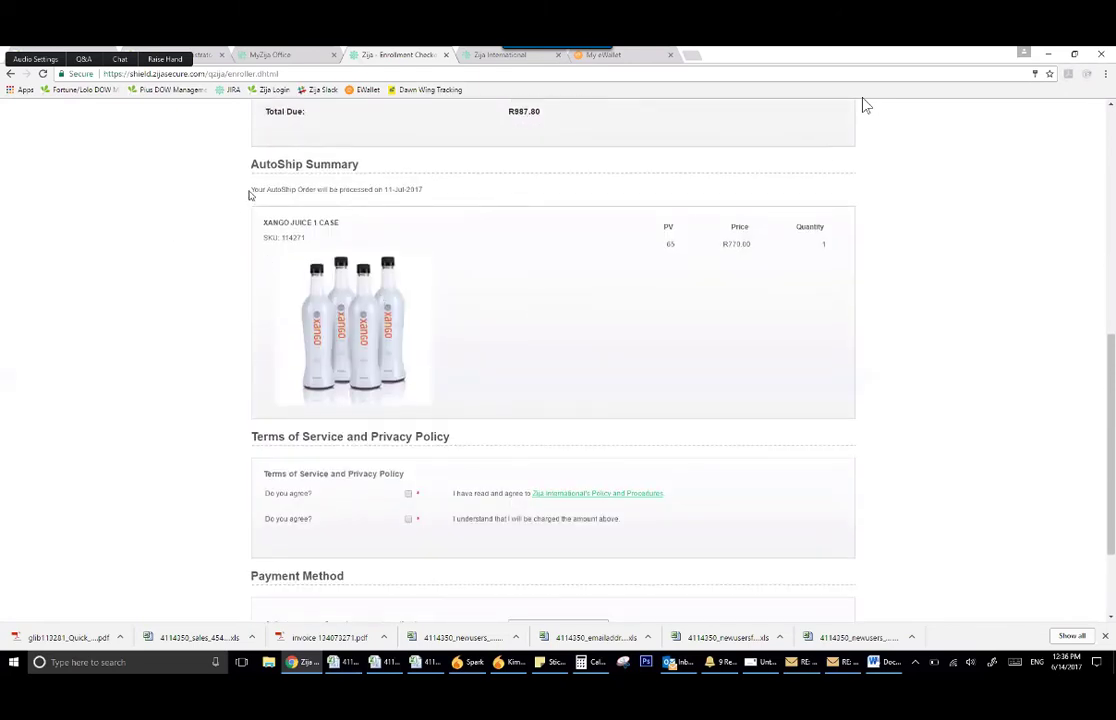
left_click_drag(250, 195, 427, 192)
left_click(427, 192)
scroll(426, 193, "down", 1)
scroll(425, 193, "down", 2)
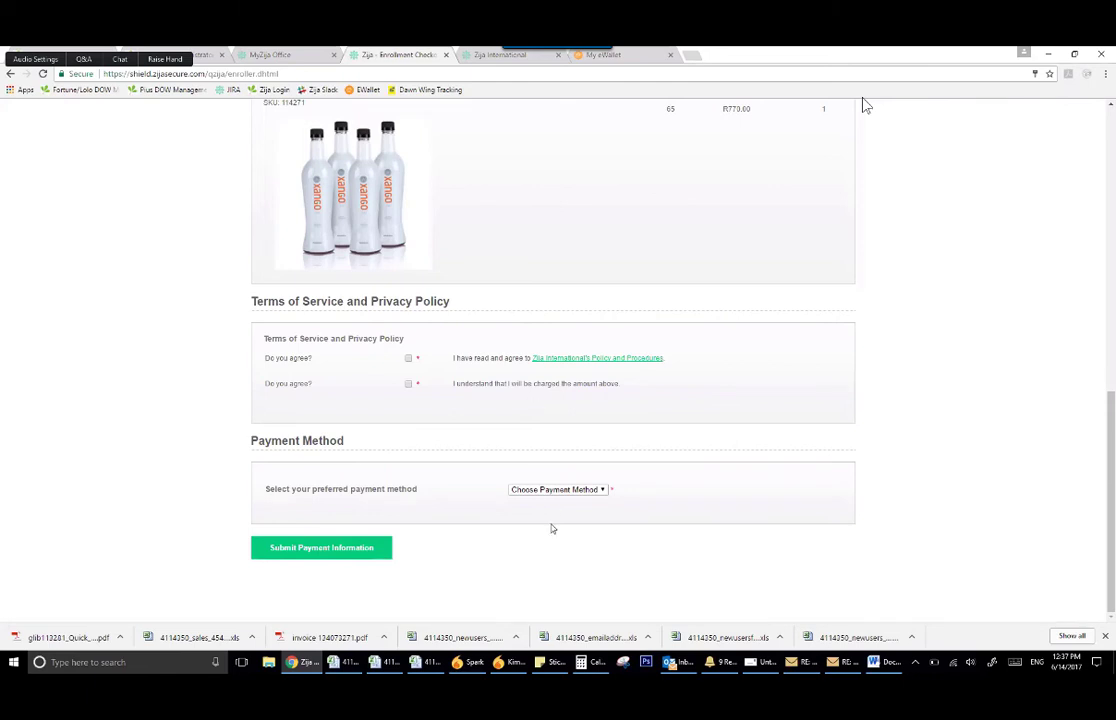
- Choose eWallet as the preferred payment method for the enrollment and dismiss the e-mail notification
left_click(550, 490)
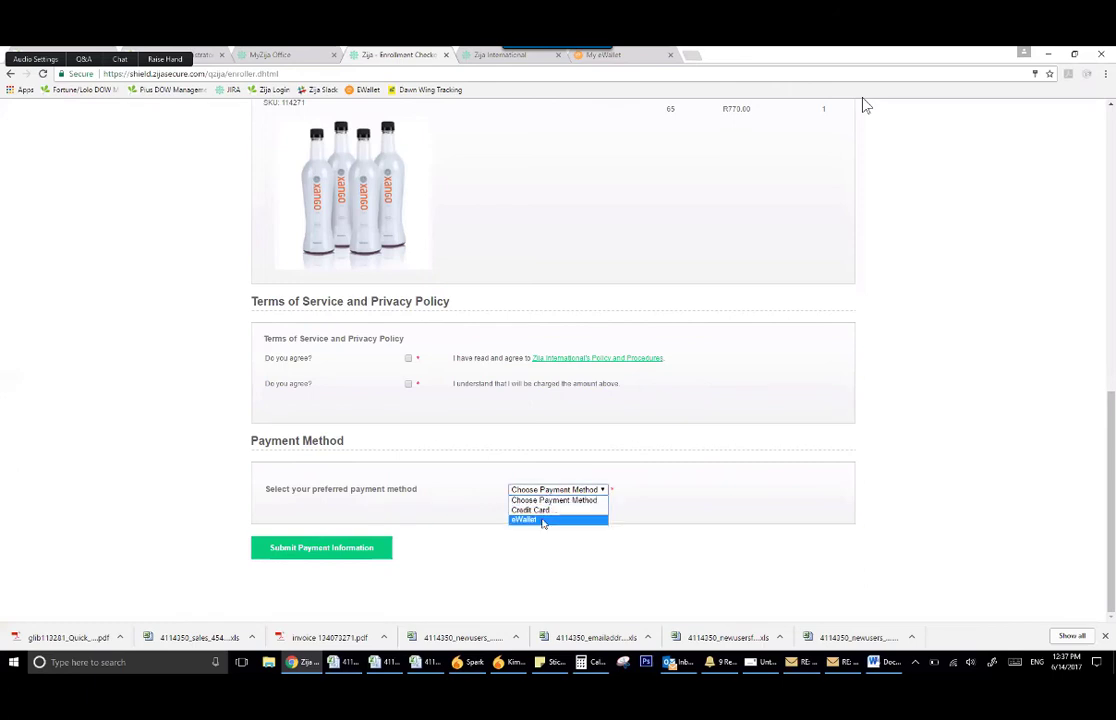
left_click(542, 520)
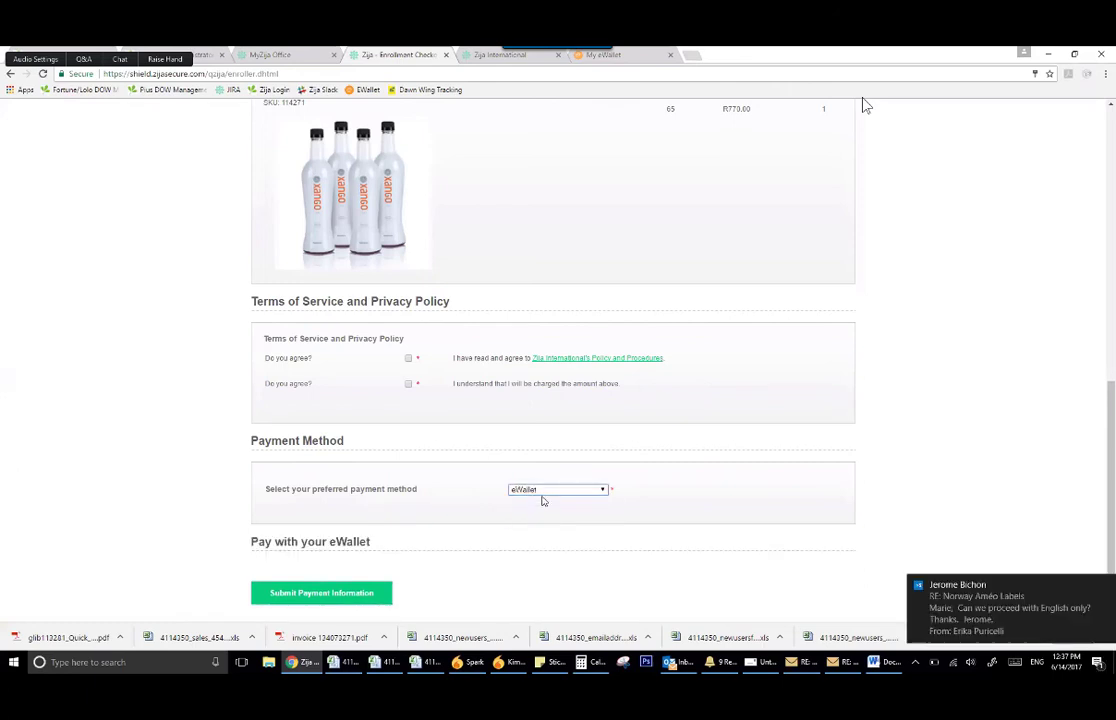
left_click(545, 491)
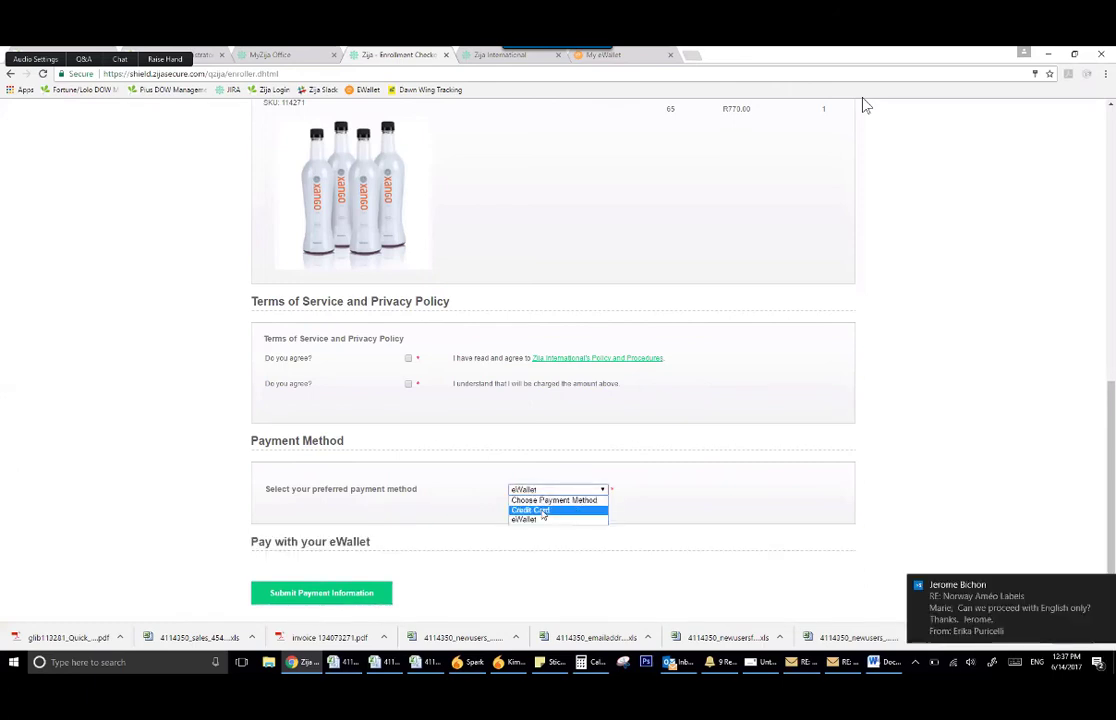
left_click(453, 517)
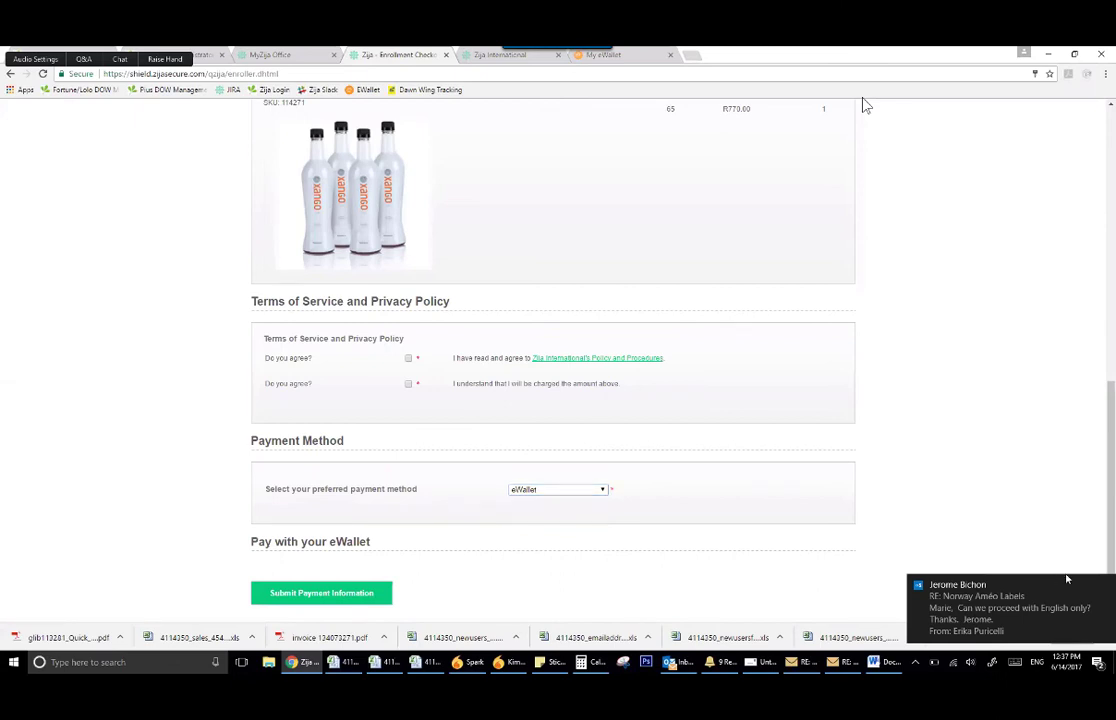
left_click(1106, 586)
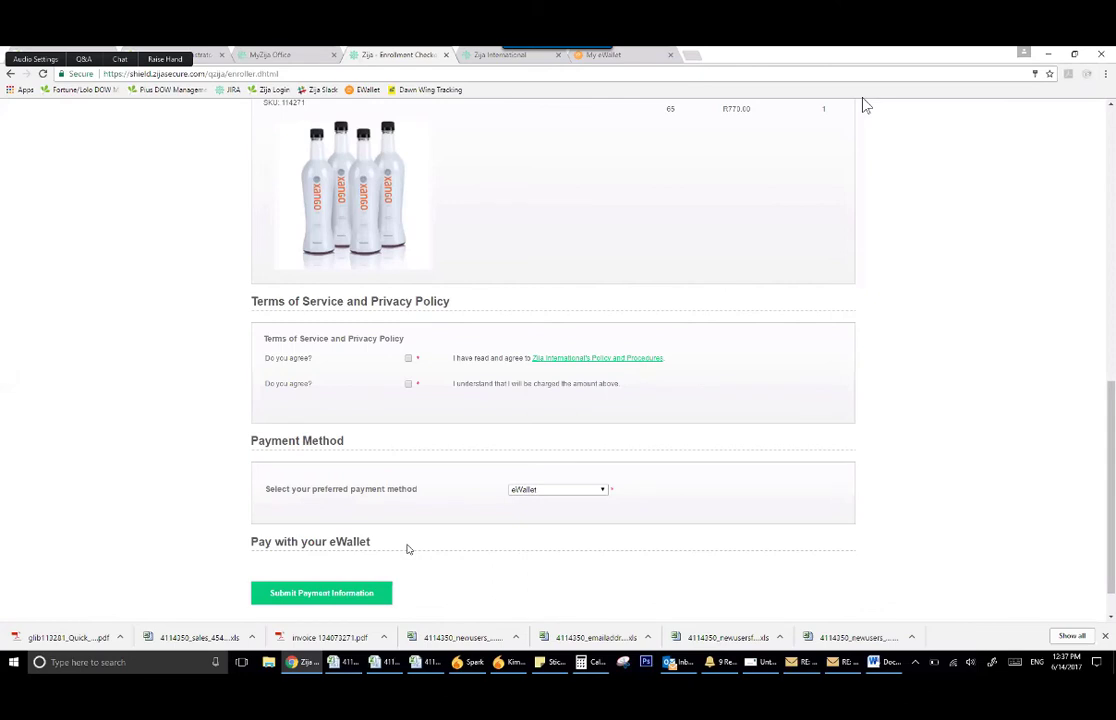
- Close the enrollment checkout page and open a new enrollment from MyZija Office
left_click(284, 55)
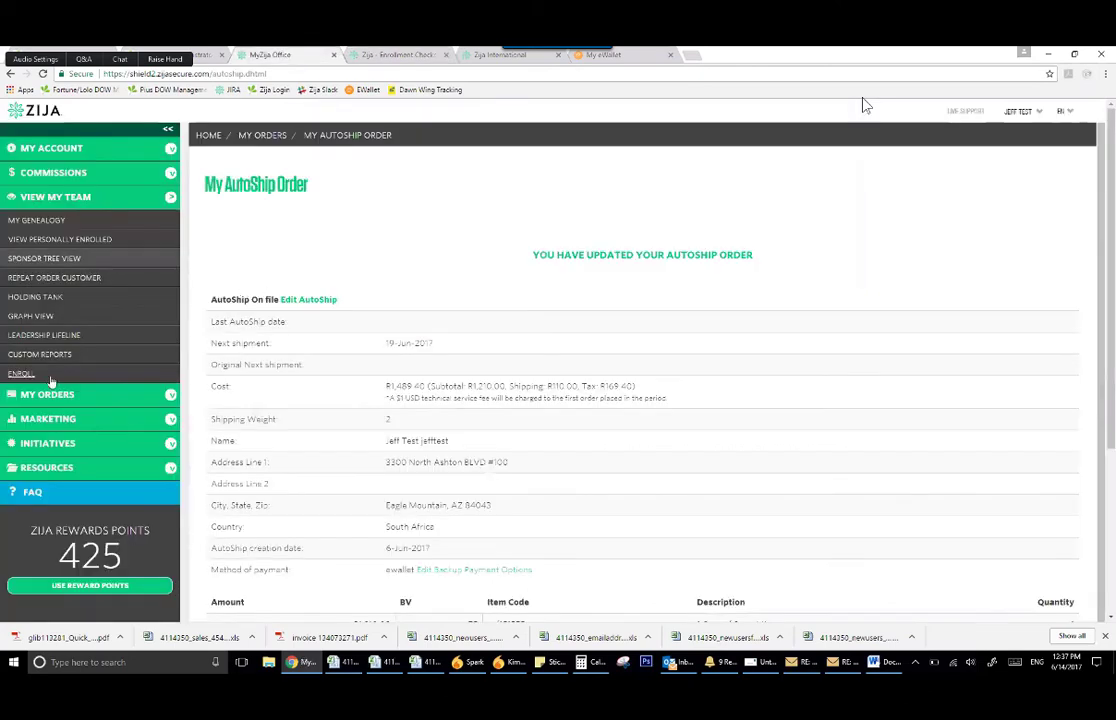
left_click(446, 55)
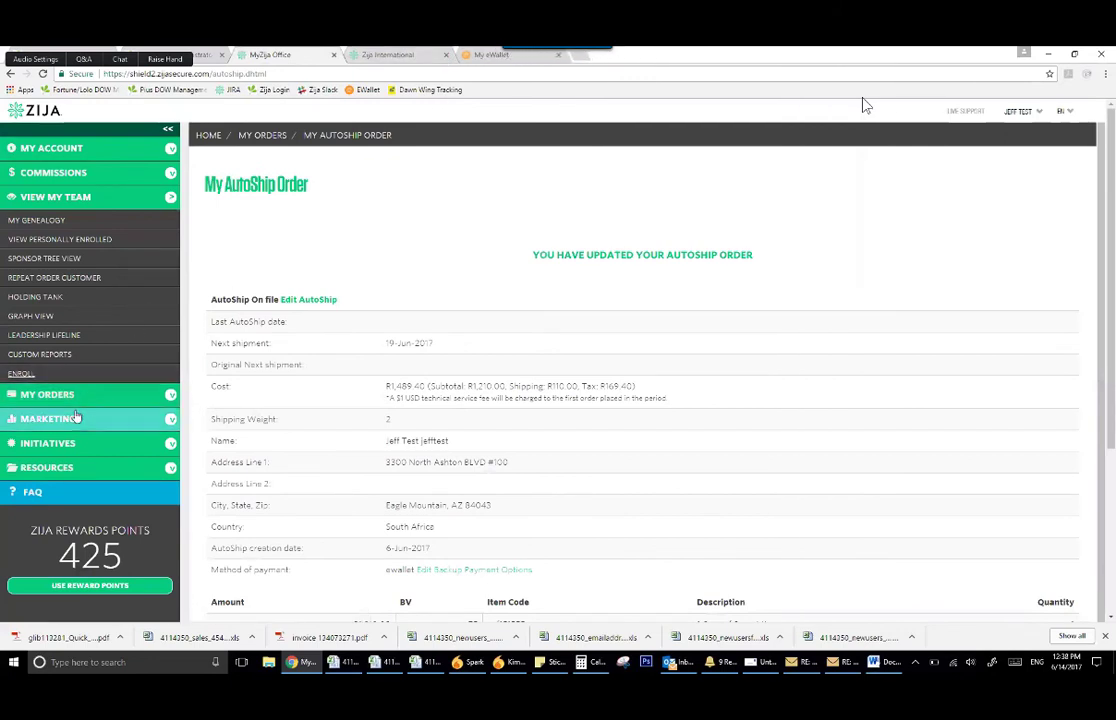
left_click(72, 379)
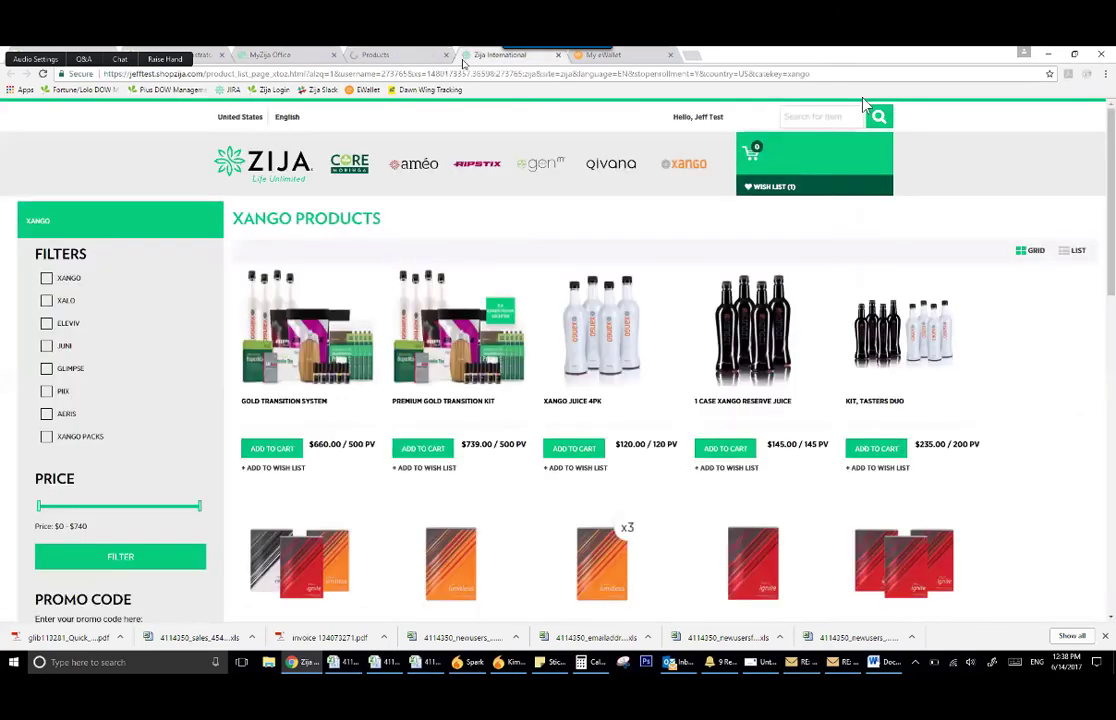
left_click(385, 72)
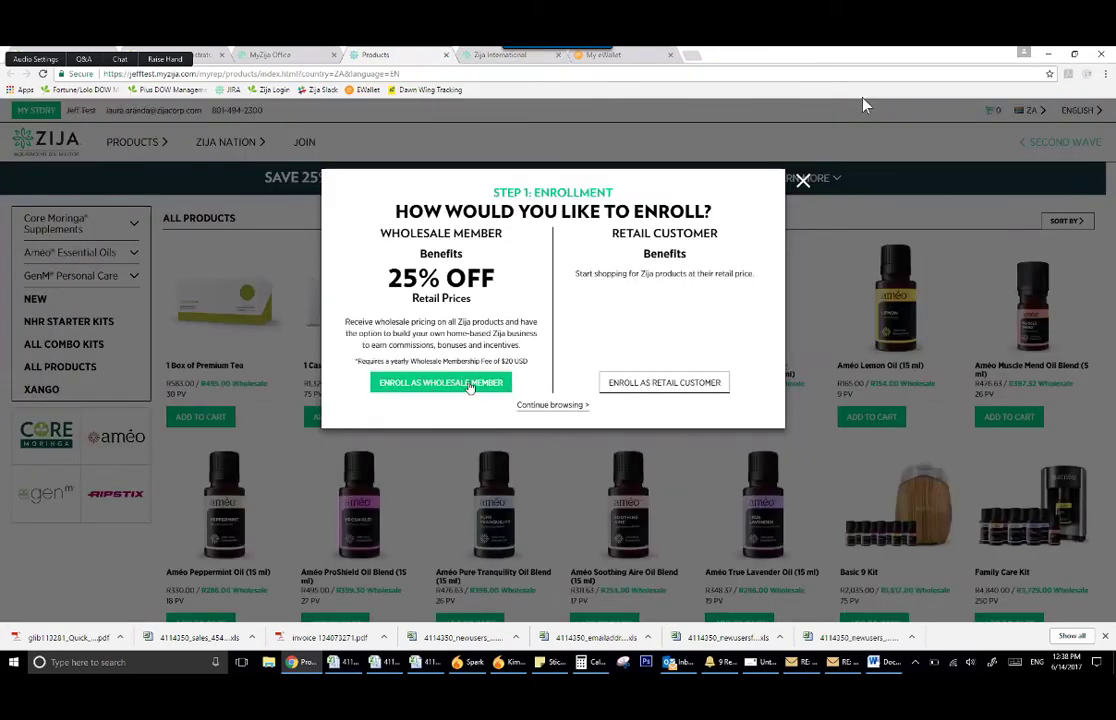
- Enroll as a wholesale member and show the XANGO products for the initial product selection
left_click(470, 385)
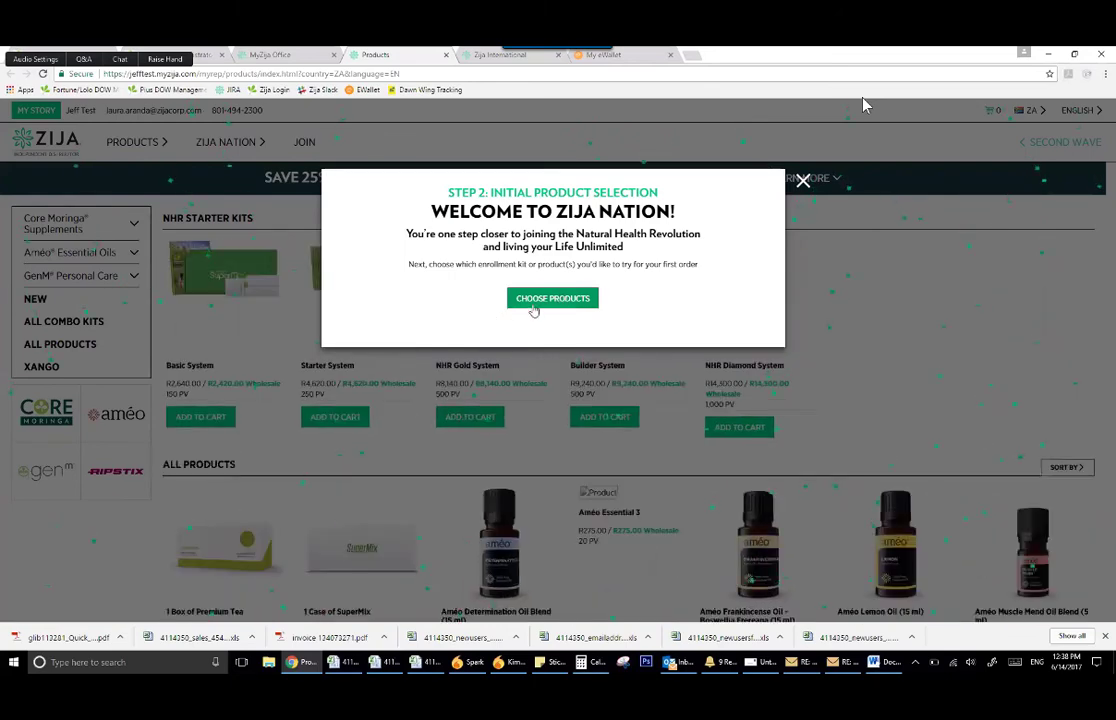
left_click(535, 305)
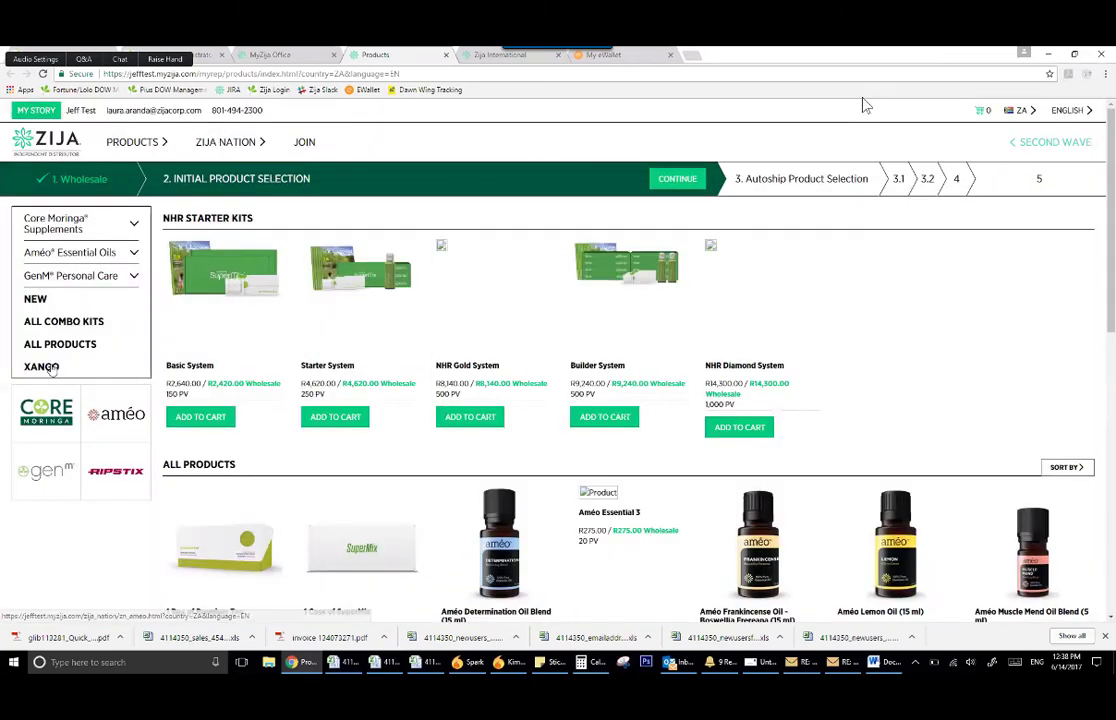
left_click(50, 369)
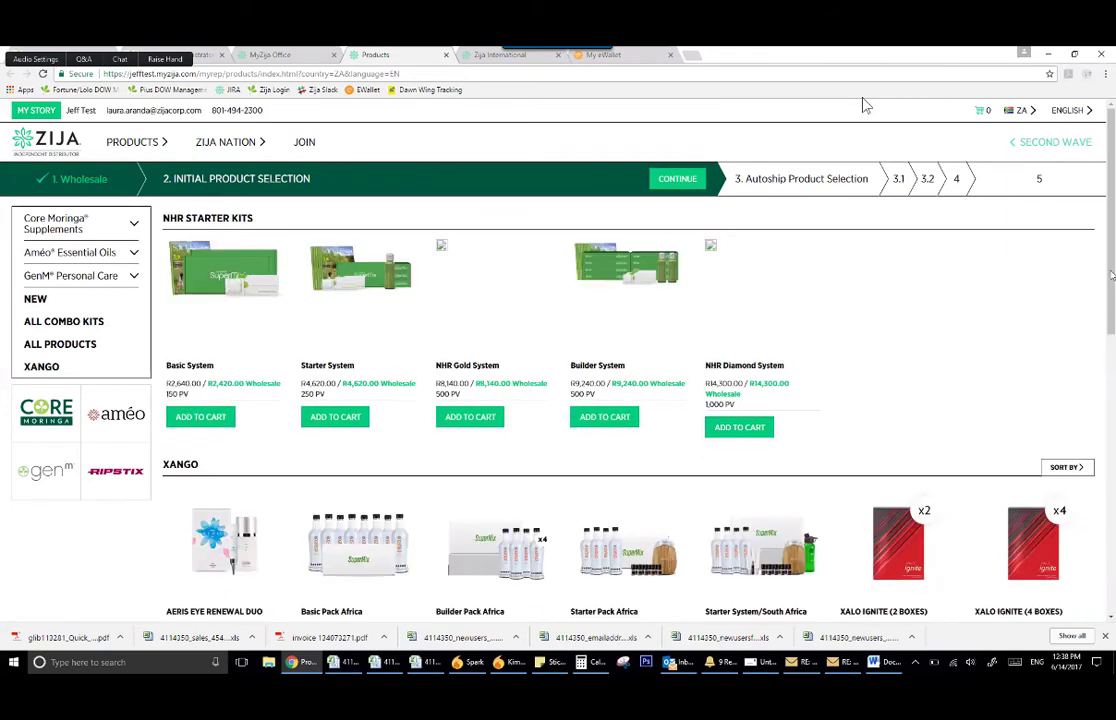
- Add the Starter System/South Africa to the cart, continue to enrollment and proceed to the AutoShip selection
scroll(668, 389, "down", 2)
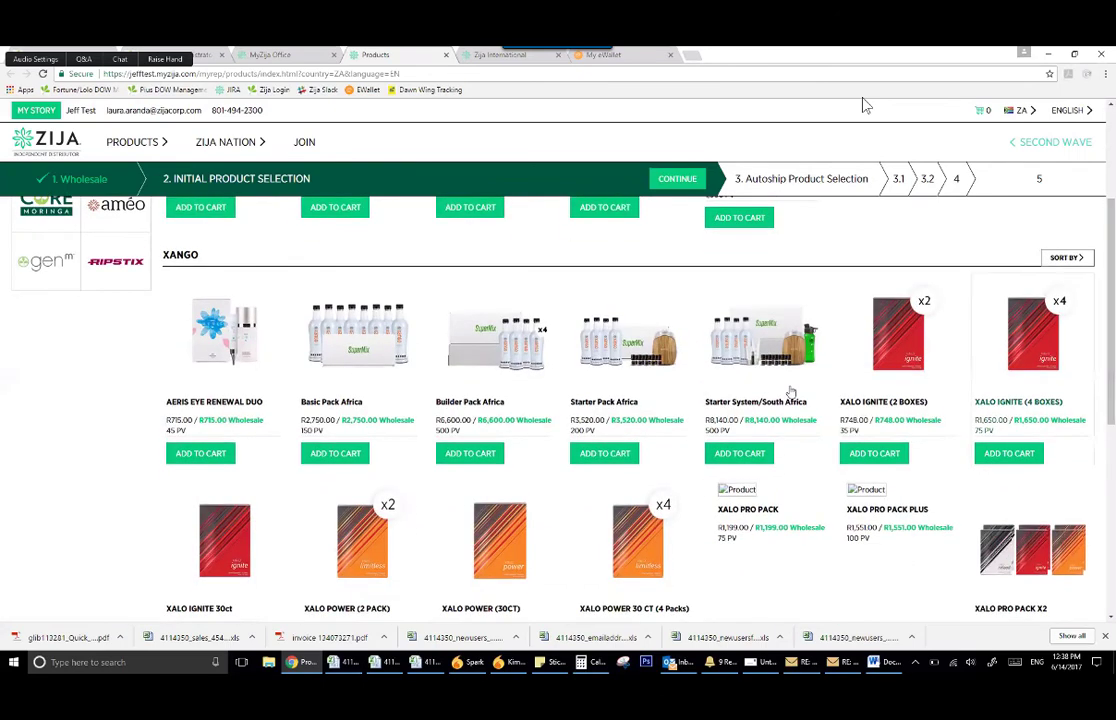
left_click(740, 454)
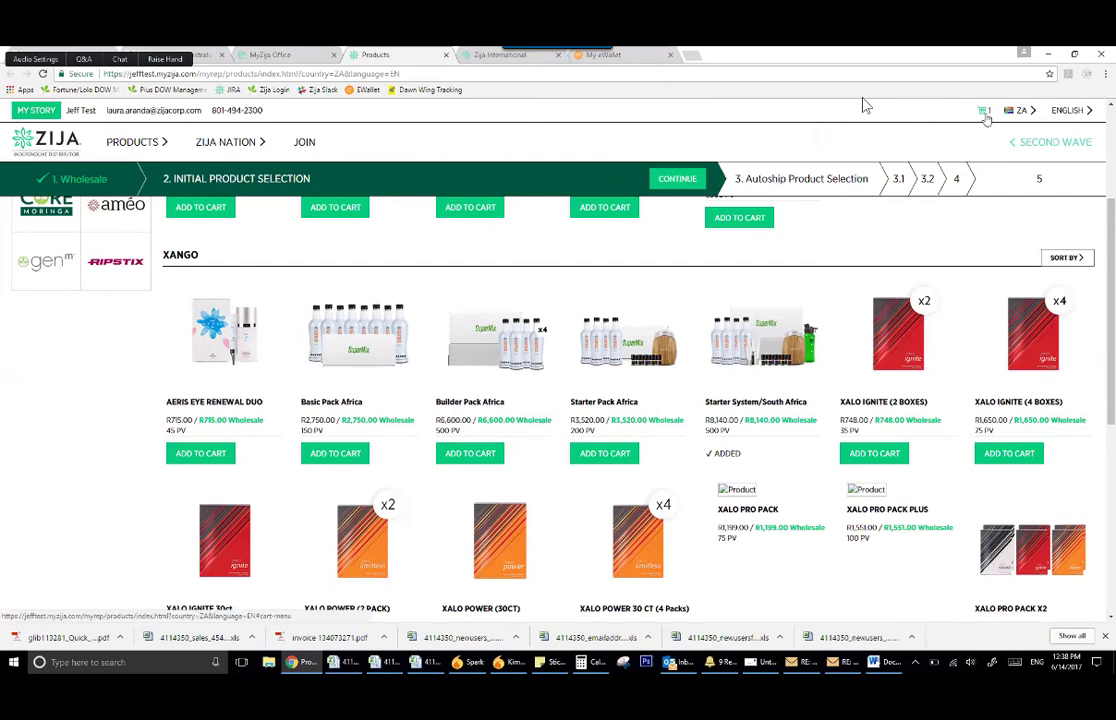
left_click(985, 112)
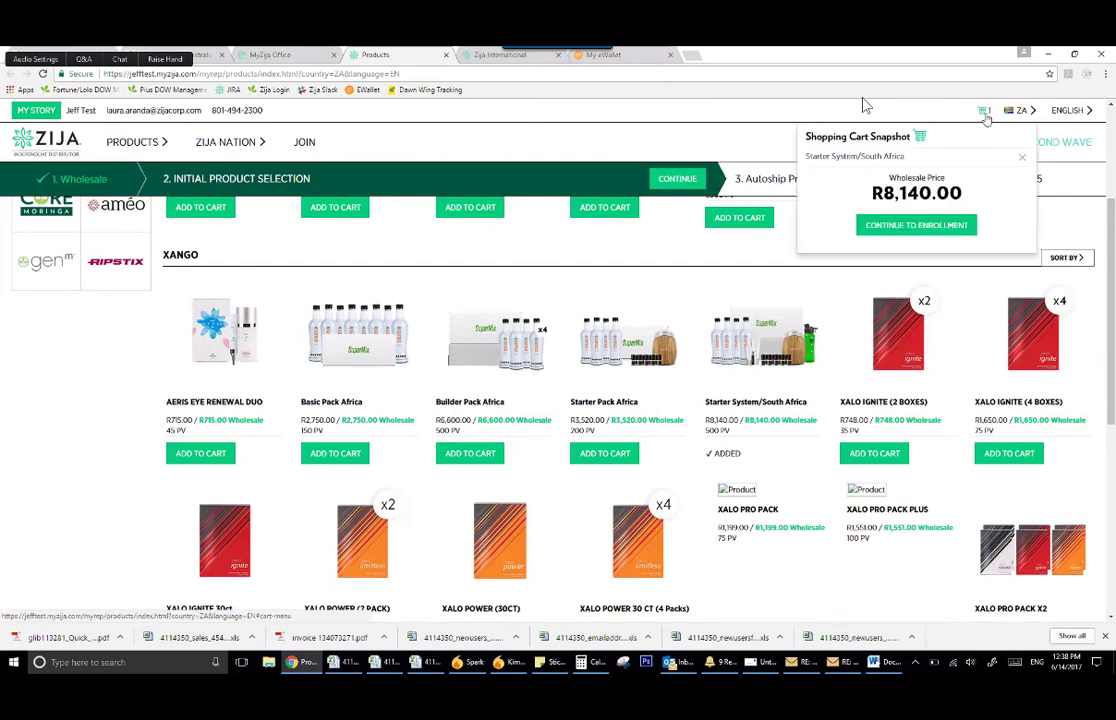
left_click(939, 230)
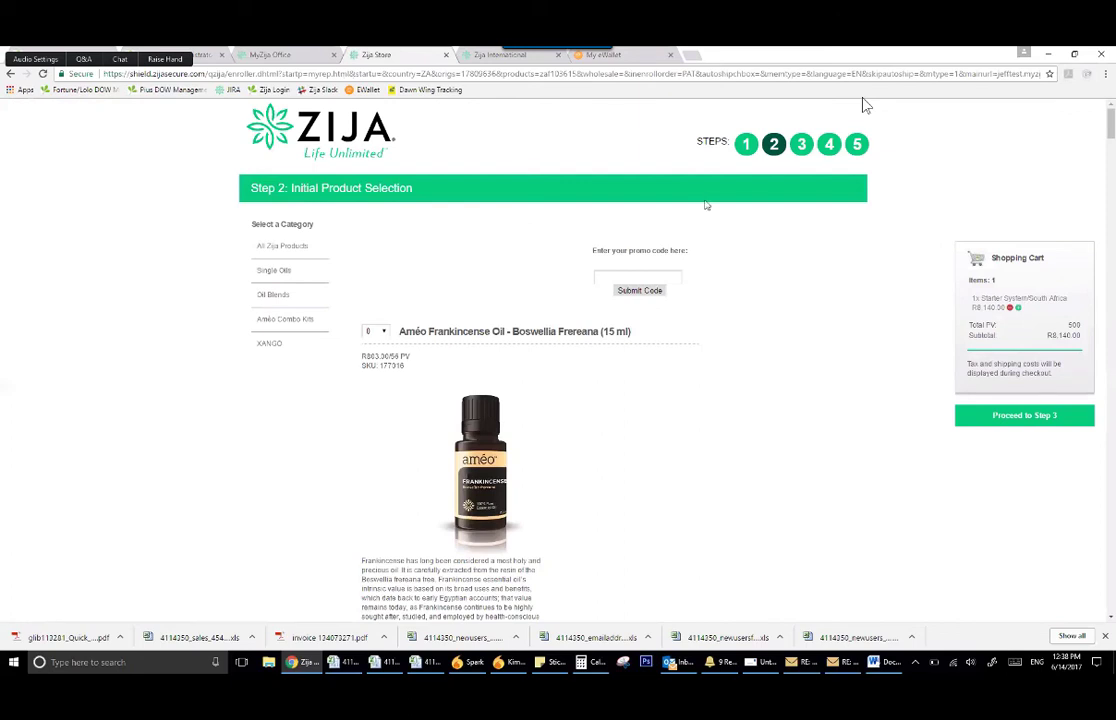
left_click(970, 422)
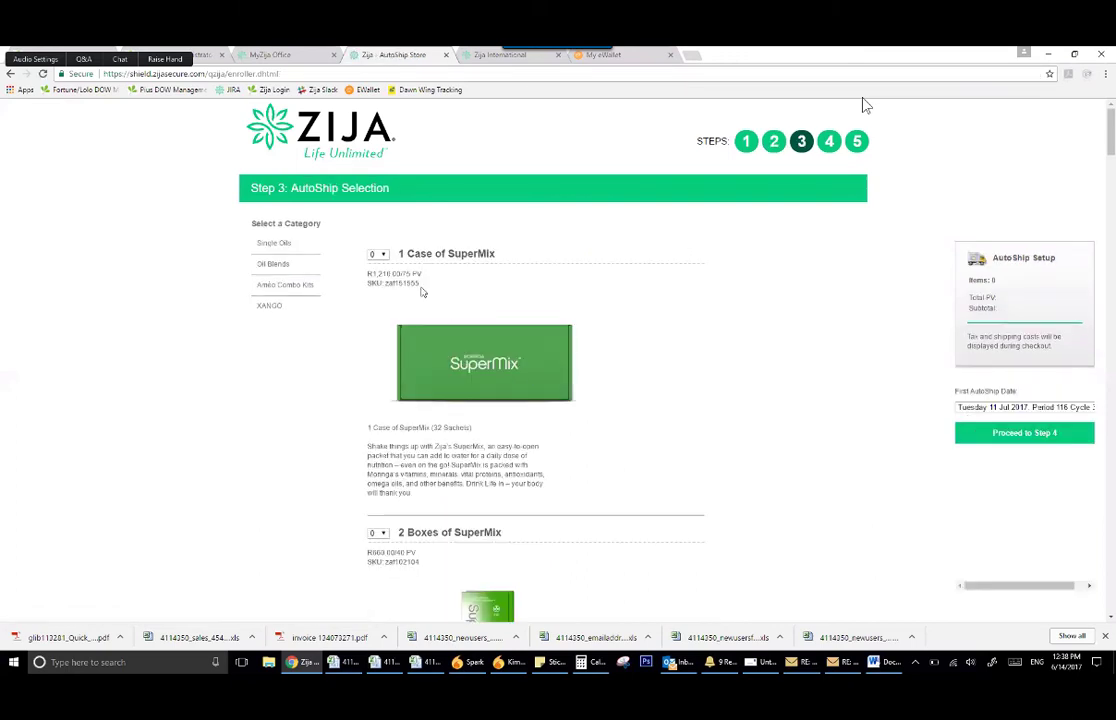
- Choose a quantity of 1 for 1 Case of SuperMix on the AutoShip and proceed to the enrollment application
left_click(378, 255)
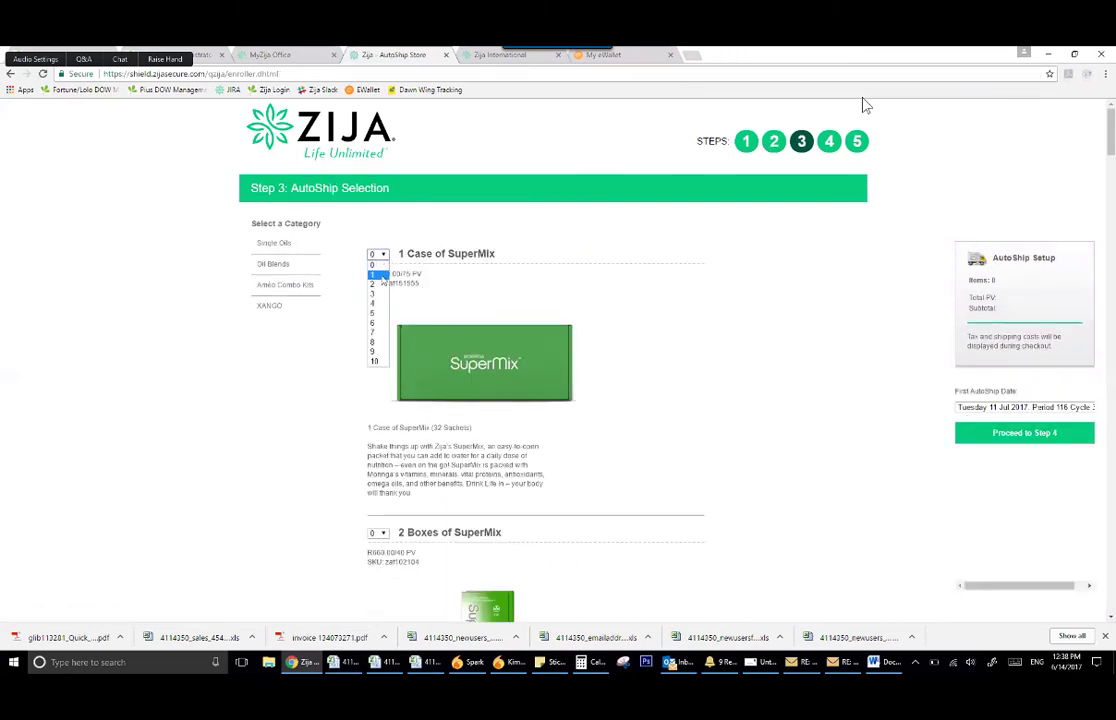
left_click(381, 276)
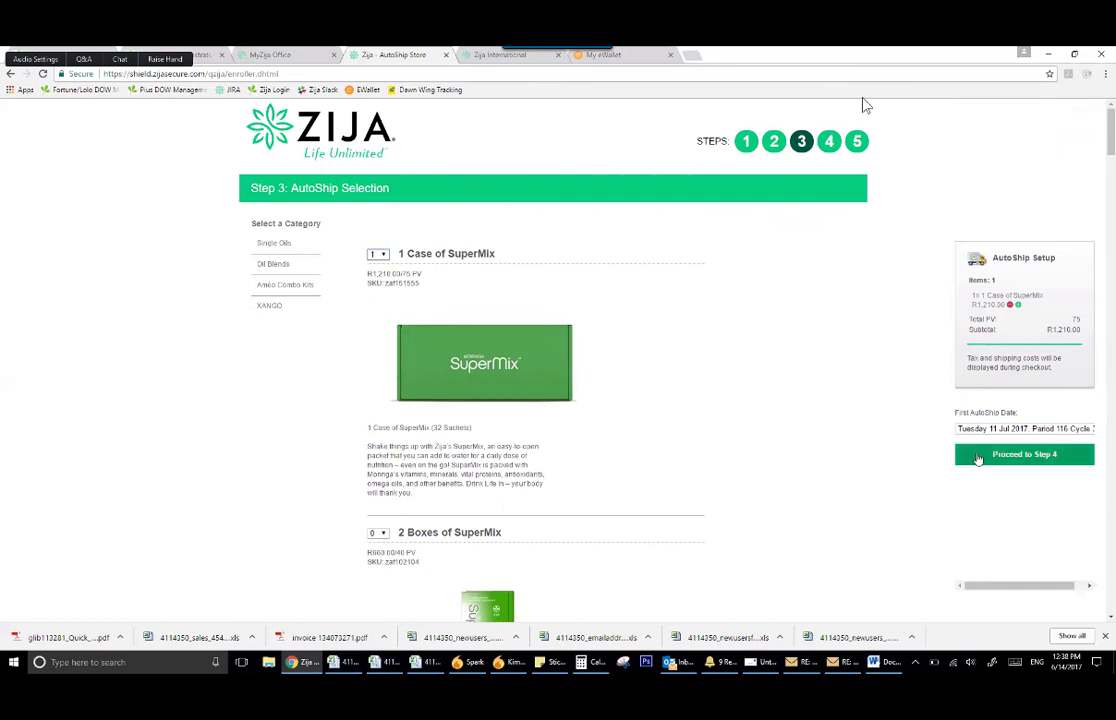
left_click(978, 457)
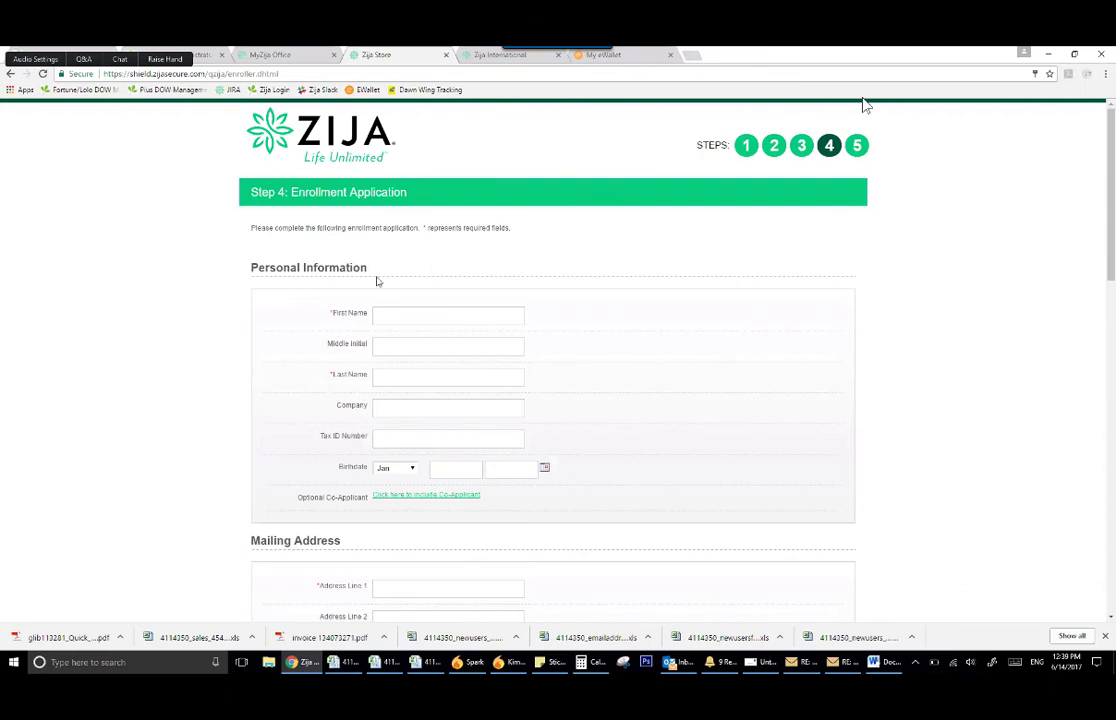
- Fill in the applicant's first and last name in the Personal Information section, leaving the optional fields empty
left_click(396, 305)
type("ERIKA")
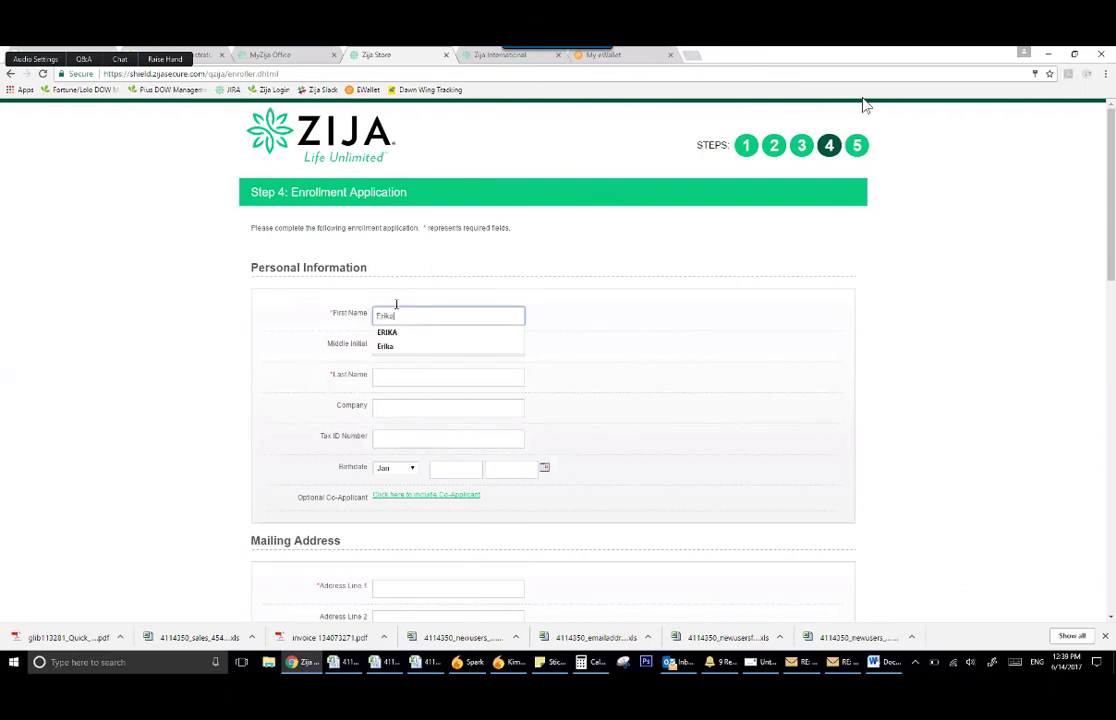
key("Down")
key("Tab")
key("Tab")
type("p")
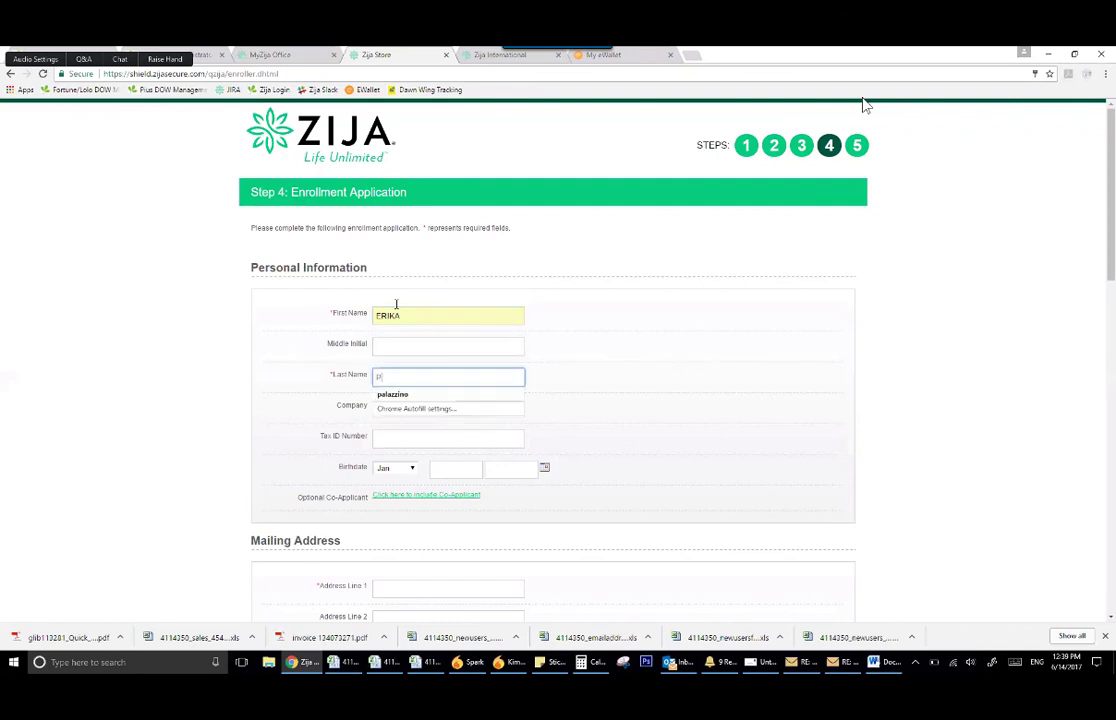
key("Down")
key("Tab")
key("Tab")
key("Tab")
key("Tab")
key("Tab")
key("Tab")
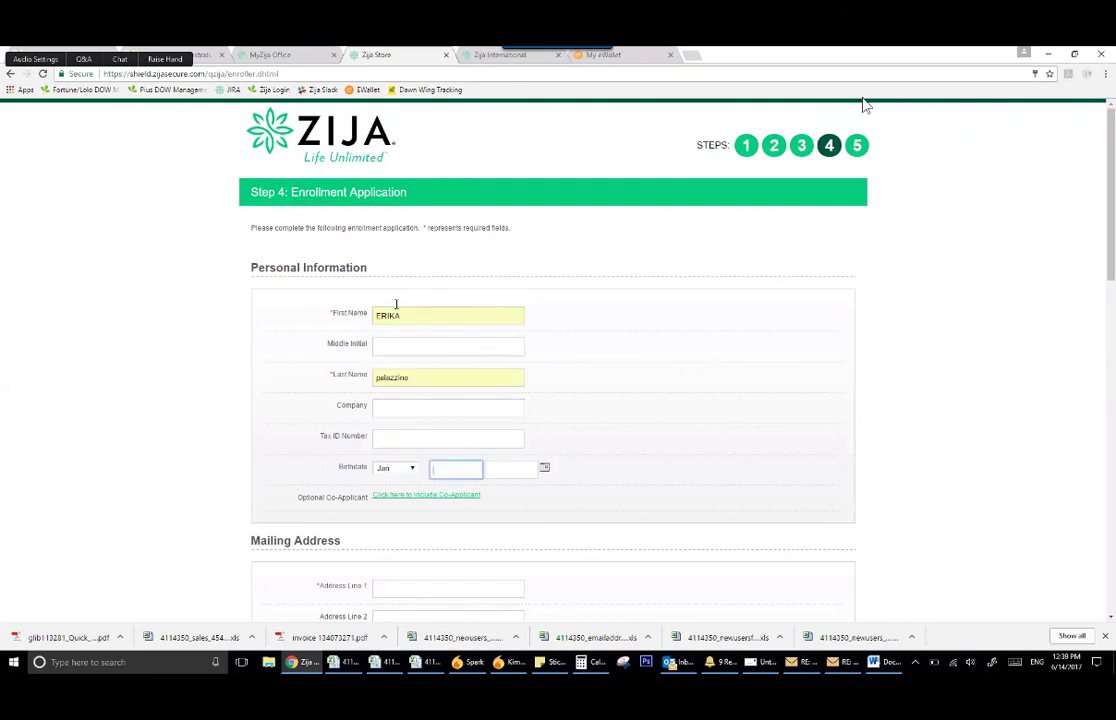
- Enter the applicant's street address in Address Line 1 of the mailing address, leaving Address Line 2 empty
key("Tab")
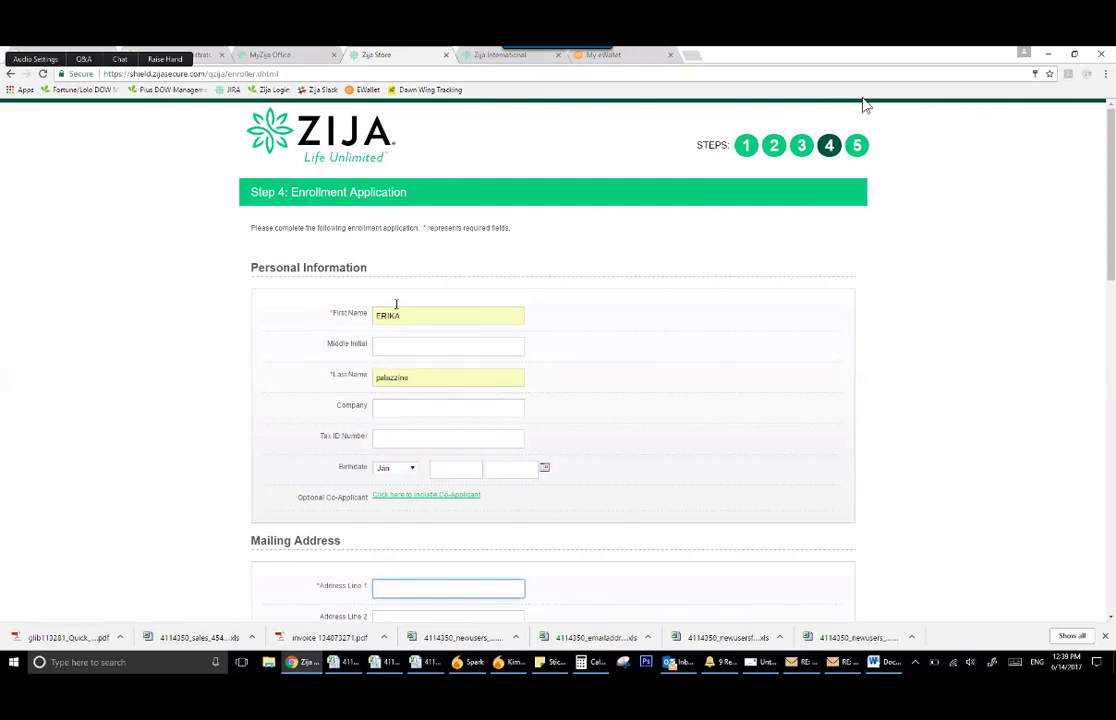
type("33")
key("Down")
key("Tab")
key("Down")
key("Down")
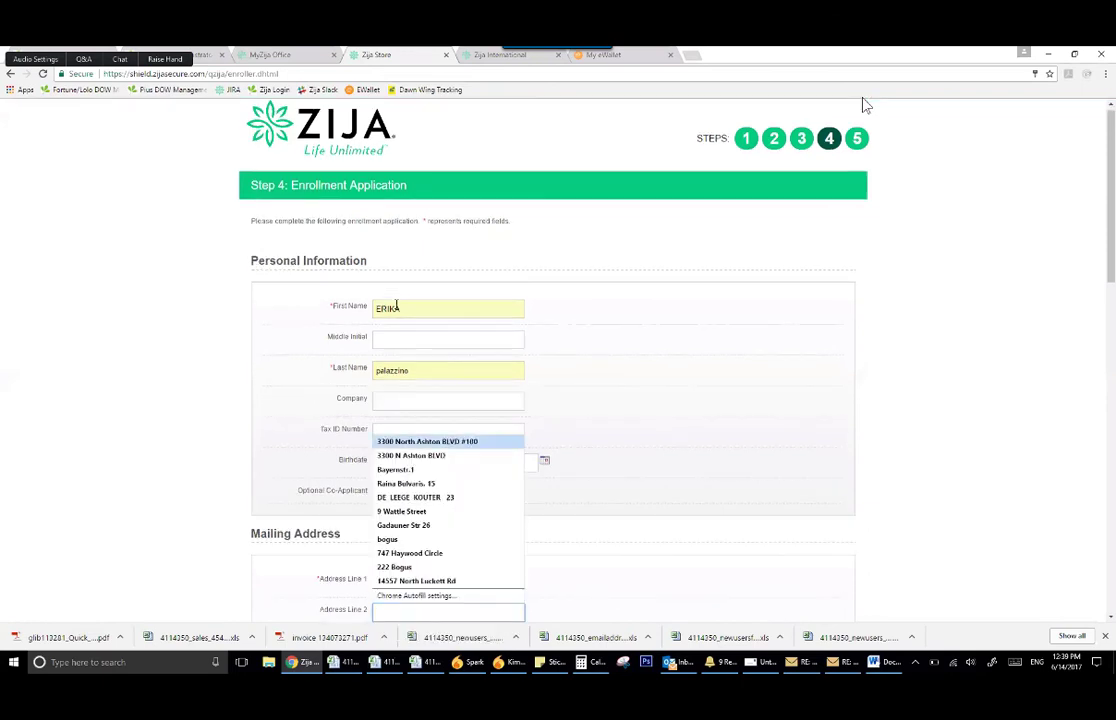
key("Tab")
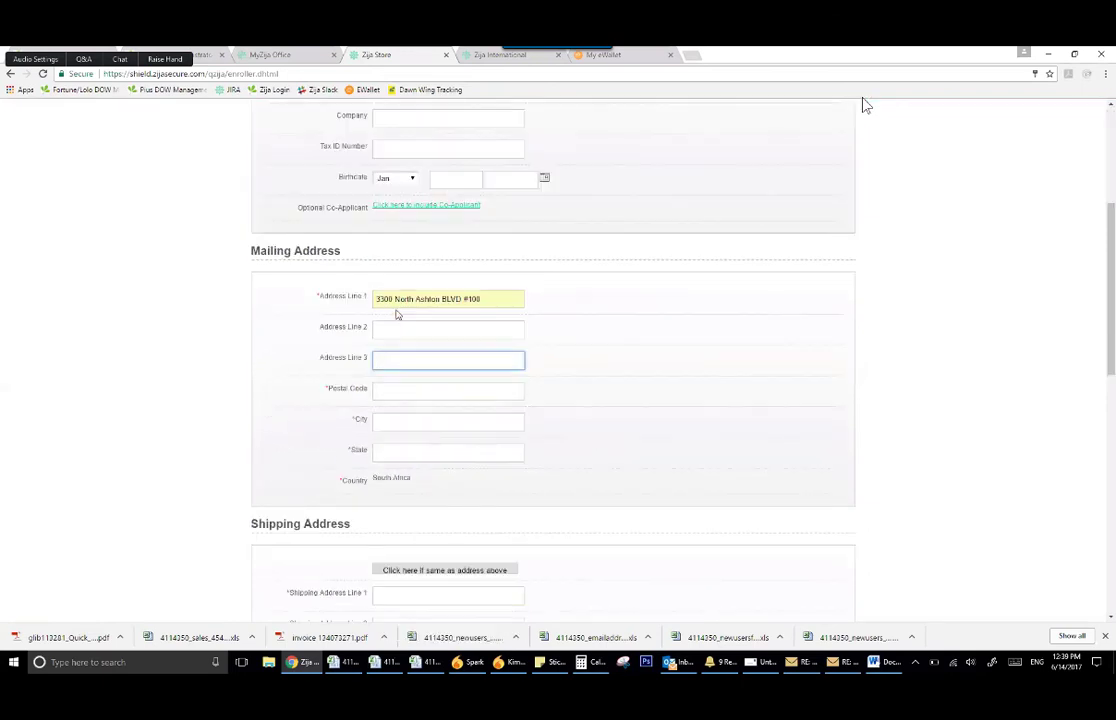
- Fill in the mailing address's postal code, city and state, and use the same address for shipping
left_click(405, 398)
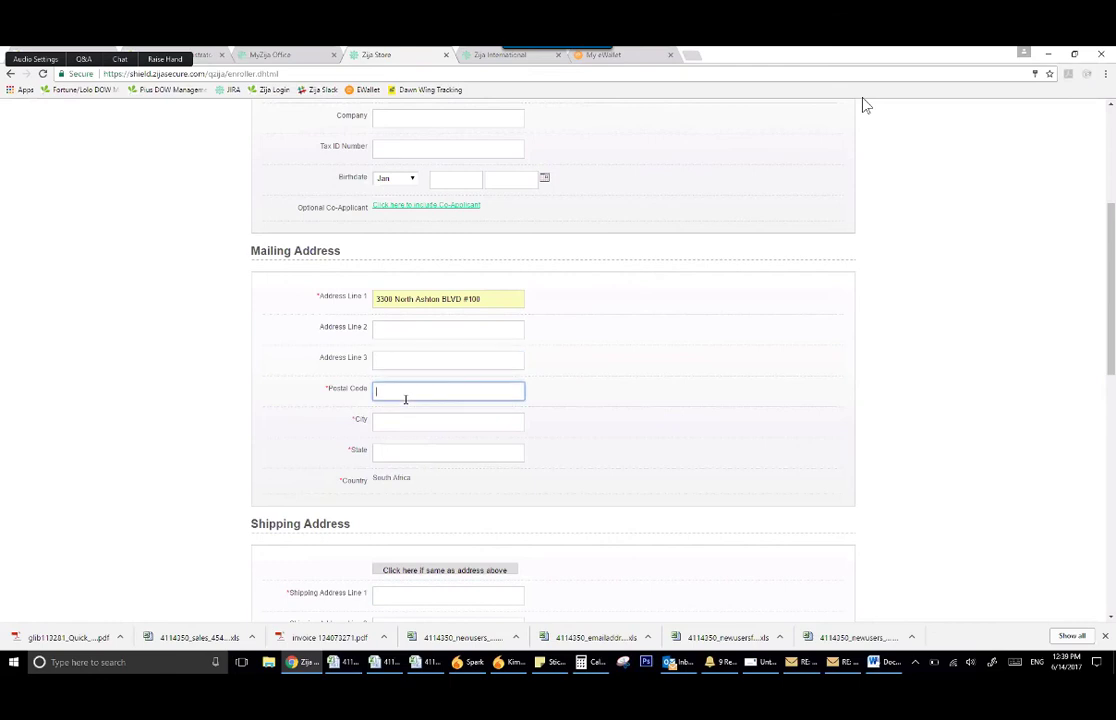
type("3600")
key("Tab")
type("Lehi")
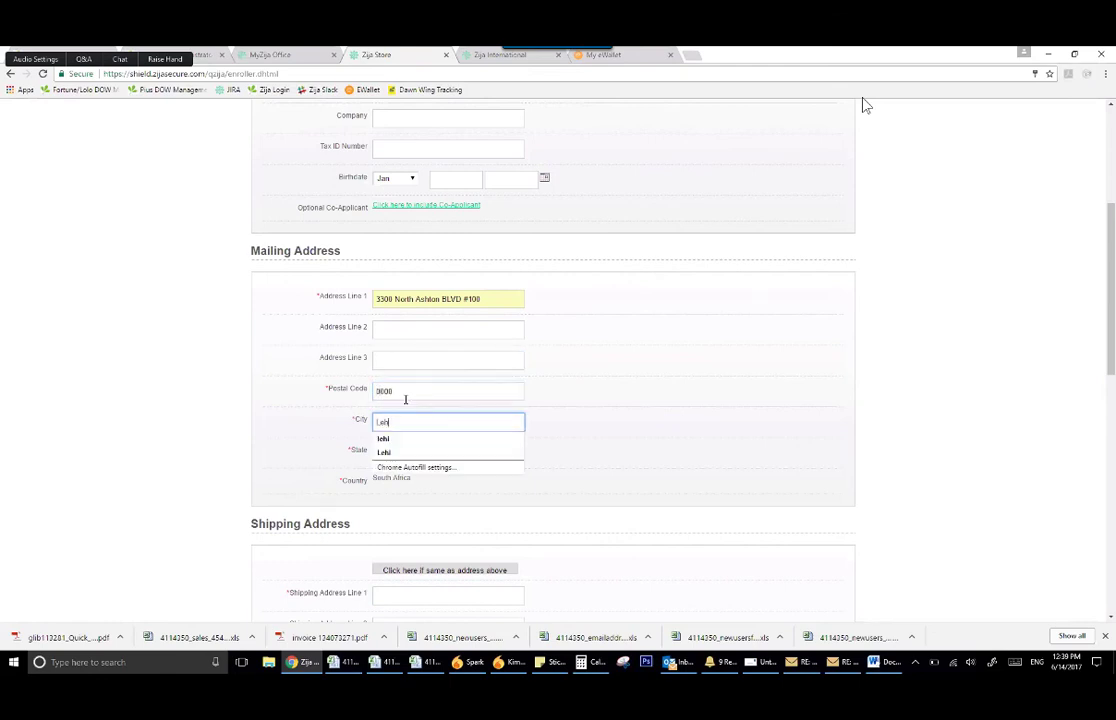
key("Tab")
type("Utah")
key("Tab")
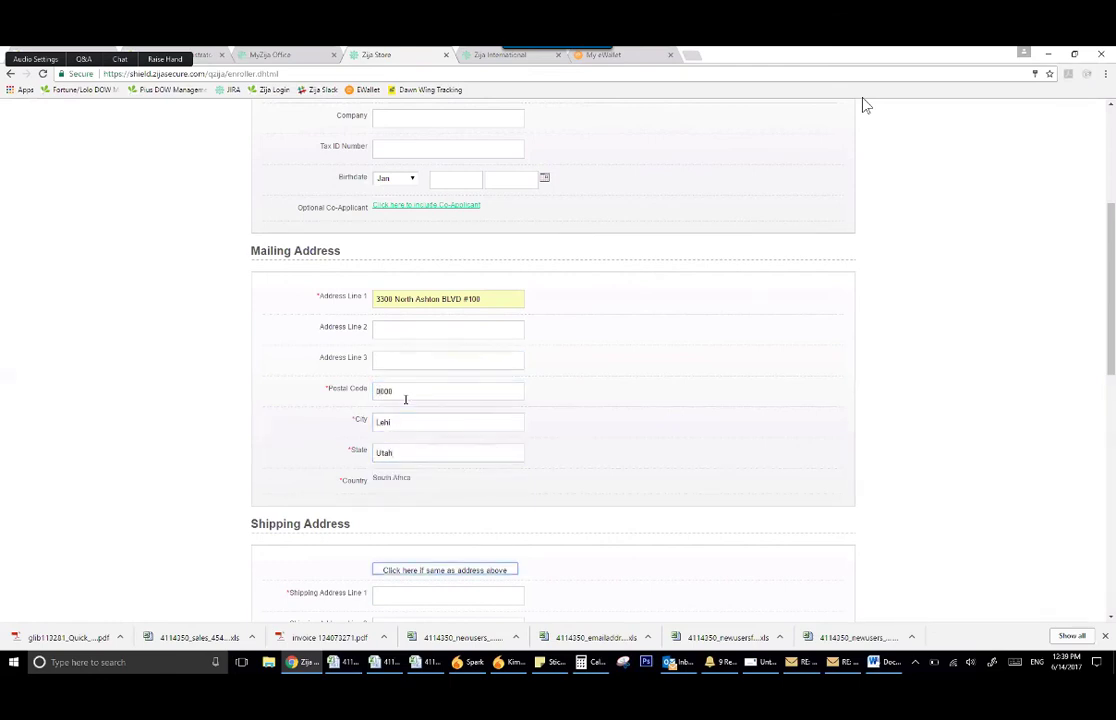
left_click(395, 578)
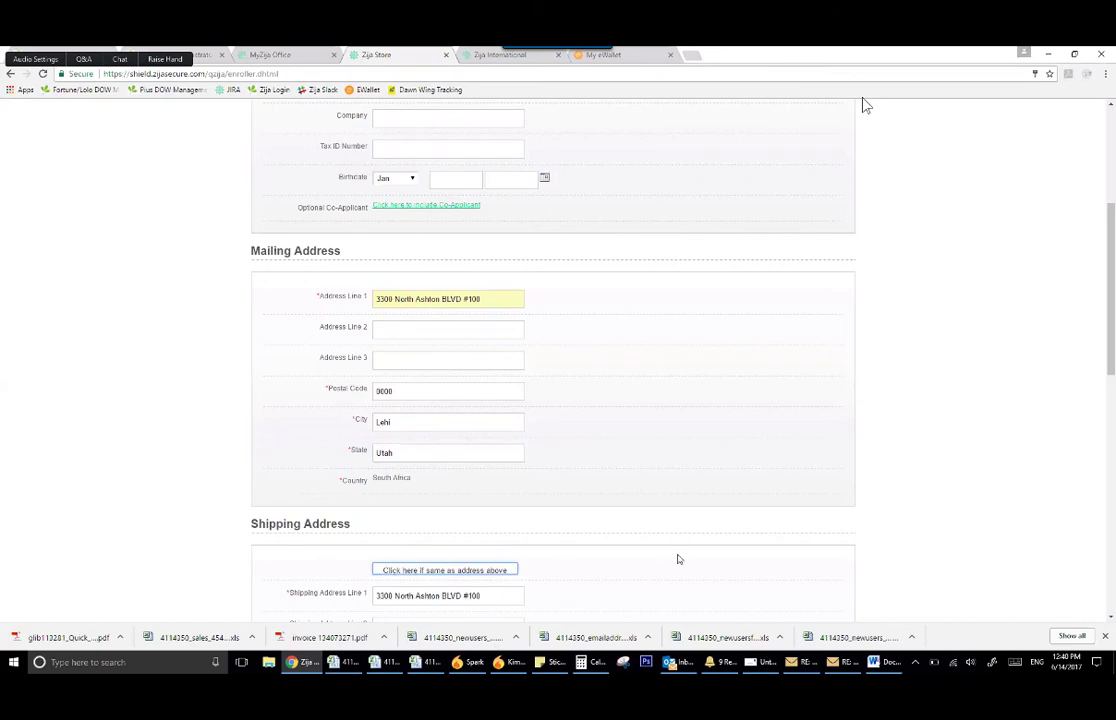
- Enter the applicant's daytime phone number in the Contact Information section
scroll(677, 559, "down", 1)
scroll(677, 559, "down", 4)
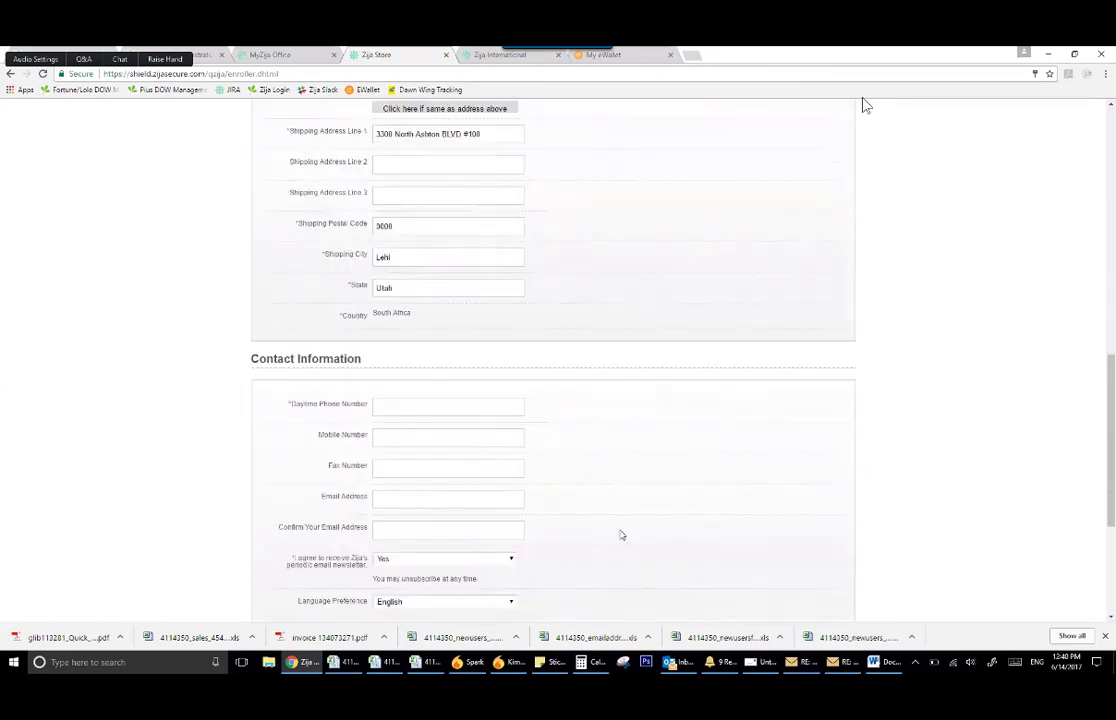
left_click(479, 357)
type("0")
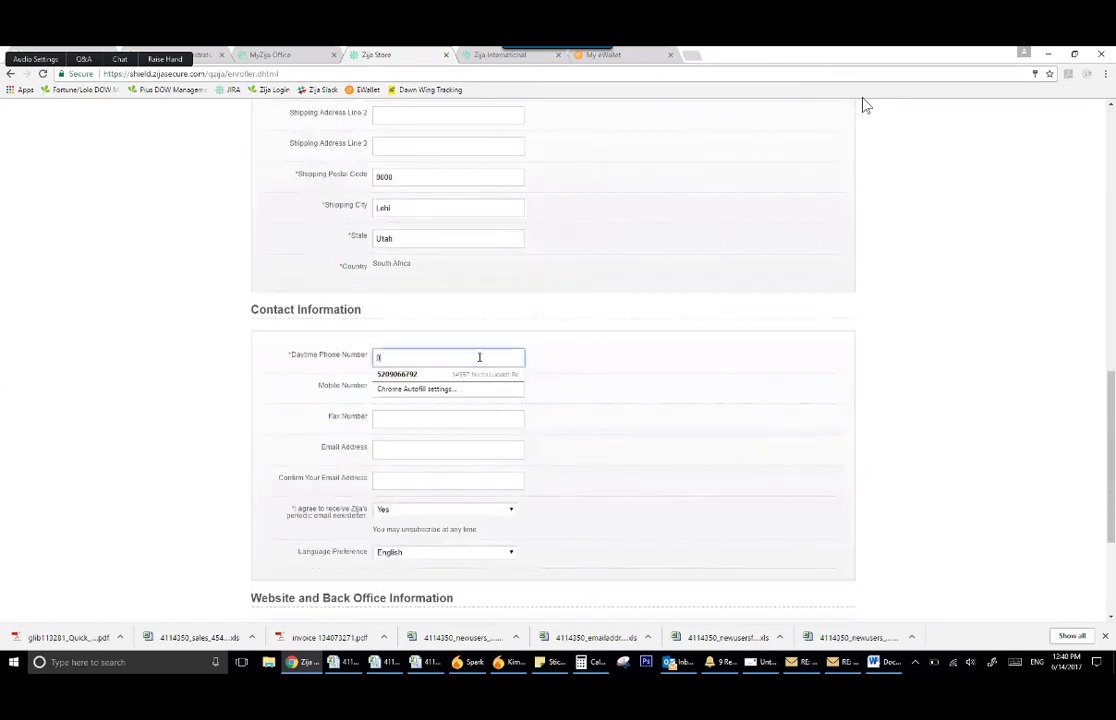
type("000000000")
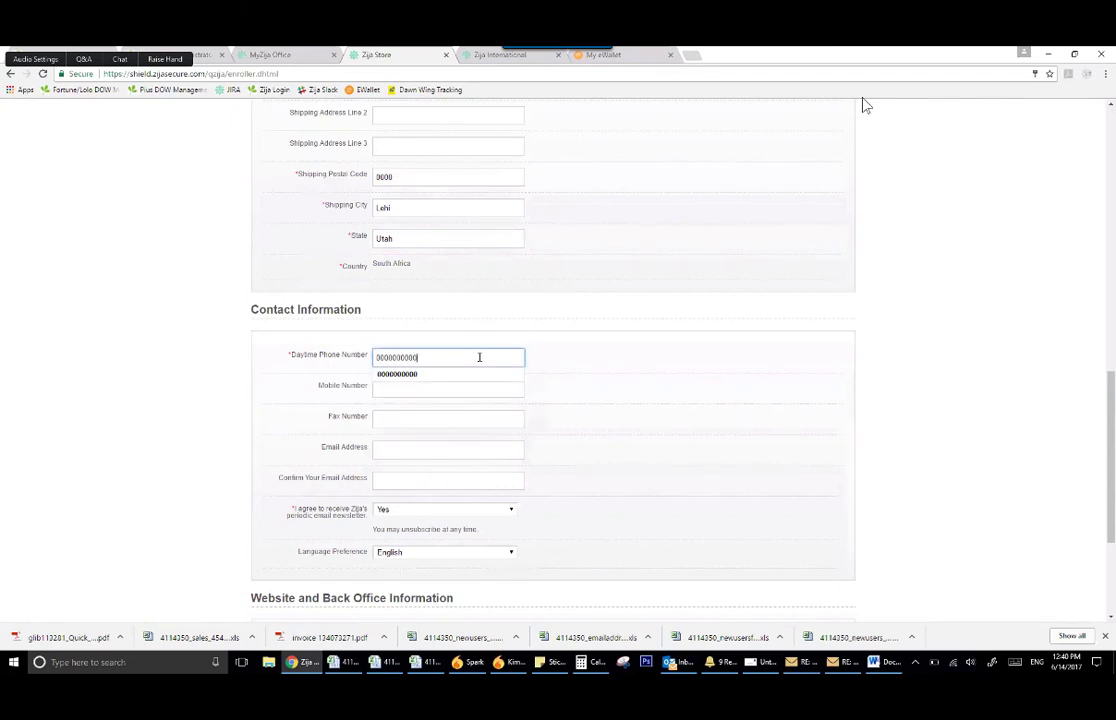
left_click(588, 361)
- Set the website and back office username to fakeaccount
scroll(589, 361, "down", 3)
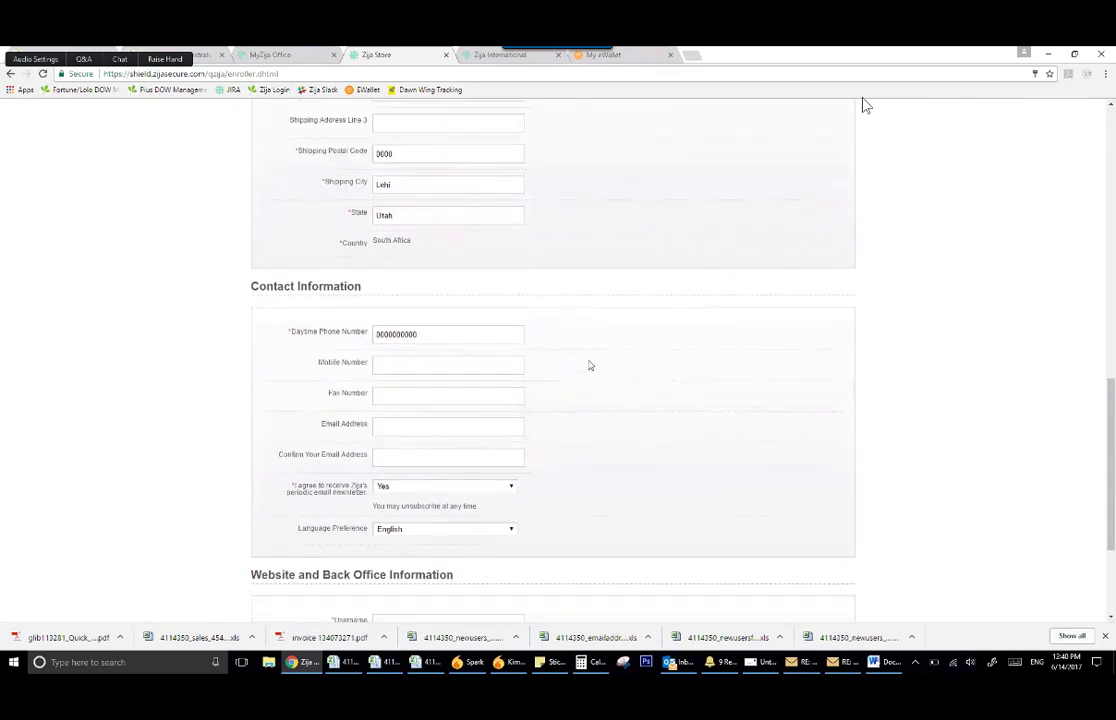
left_click(494, 433)
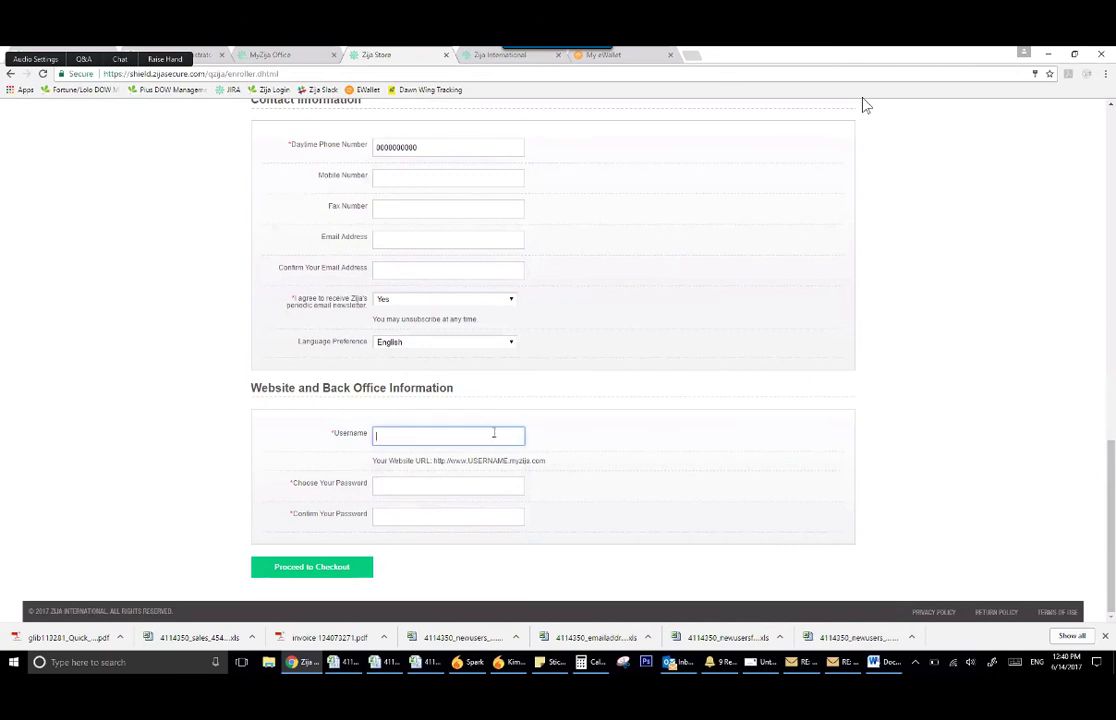
type("fakeac")
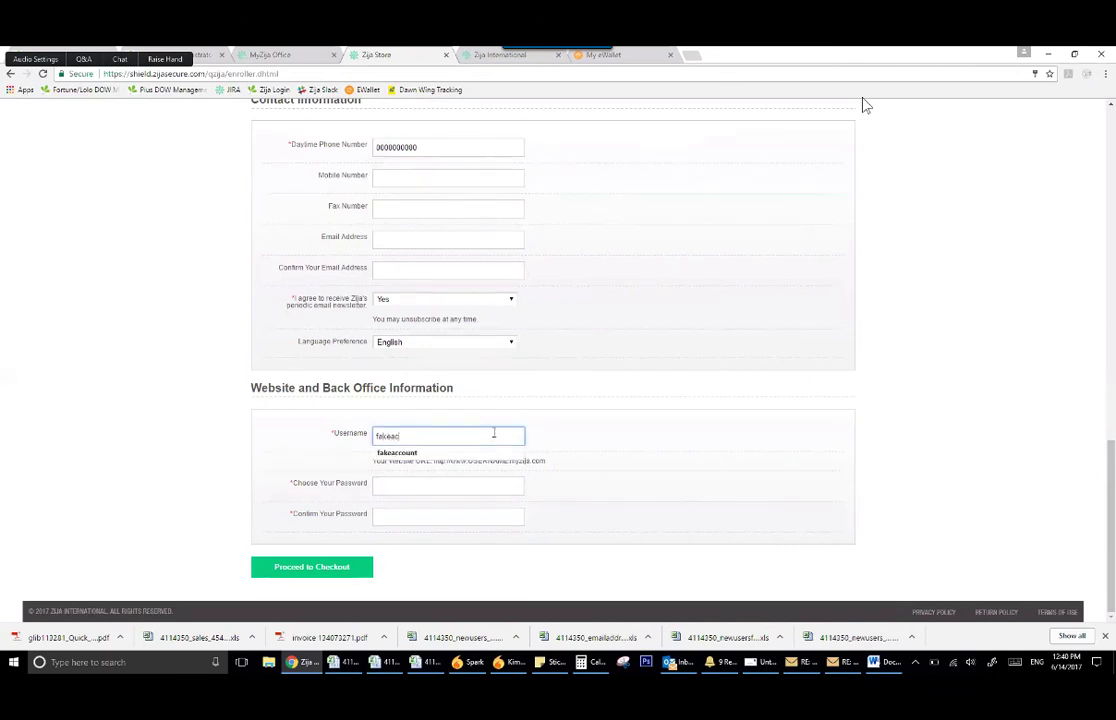
type("count")
key("Tab")
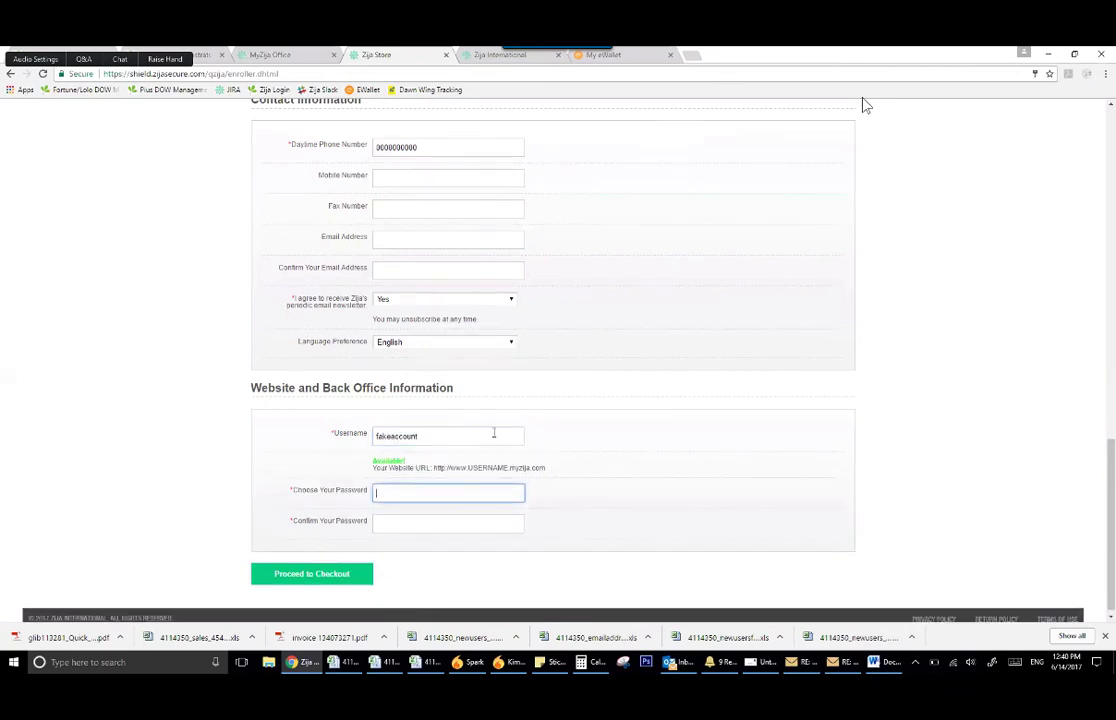
- Enter and confirm the new account's password, then proceed to checkout
type("*********")
key("Tab")
type("*********")
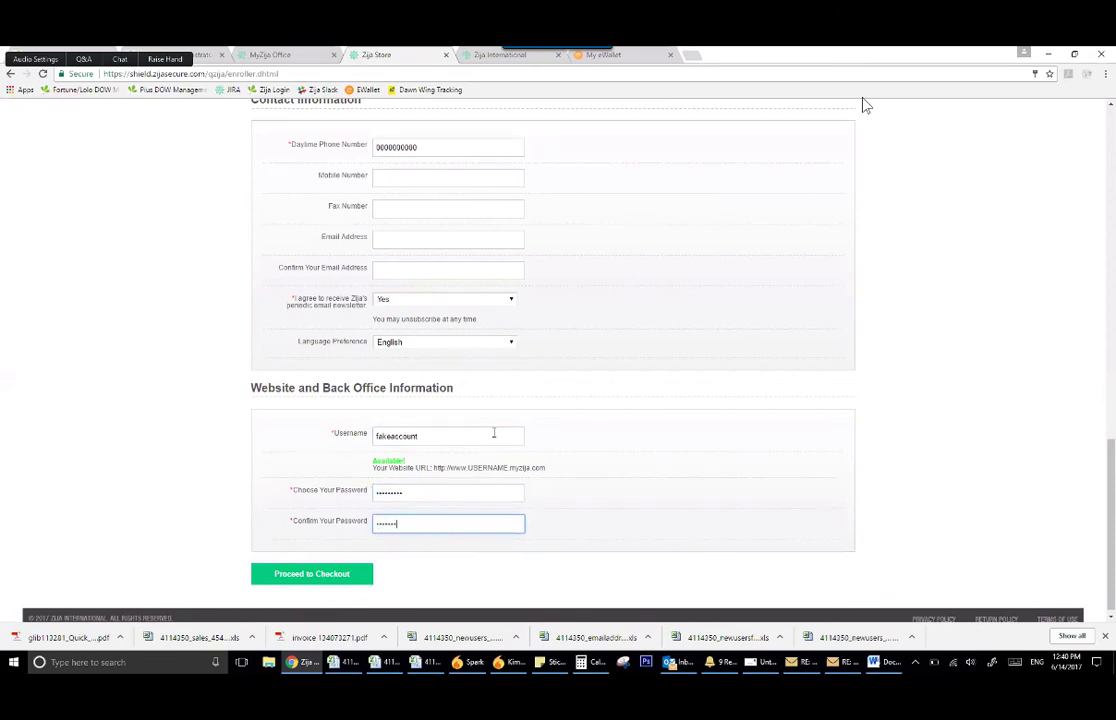
left_click(344, 576)
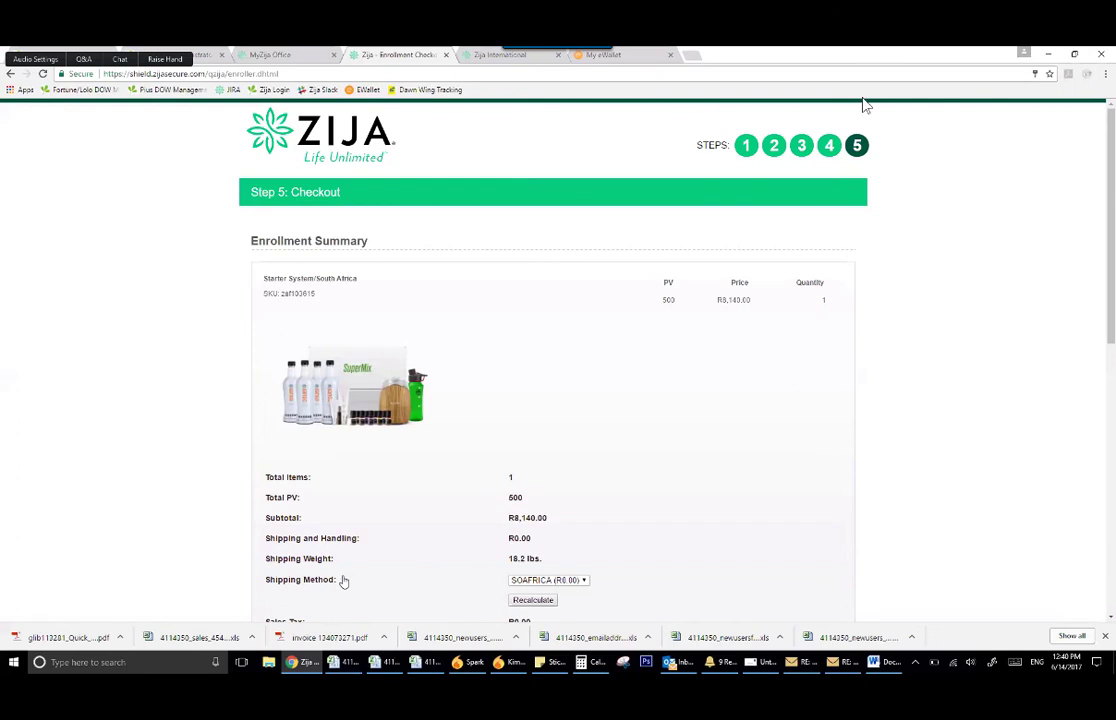
- Review the Enrollment Summary, highlighting its shipping and handling charge, and look over the AutoShip Summary and terms sections
scroll(342, 580, "down", 1)
left_click_drag(509, 514, 541, 521)
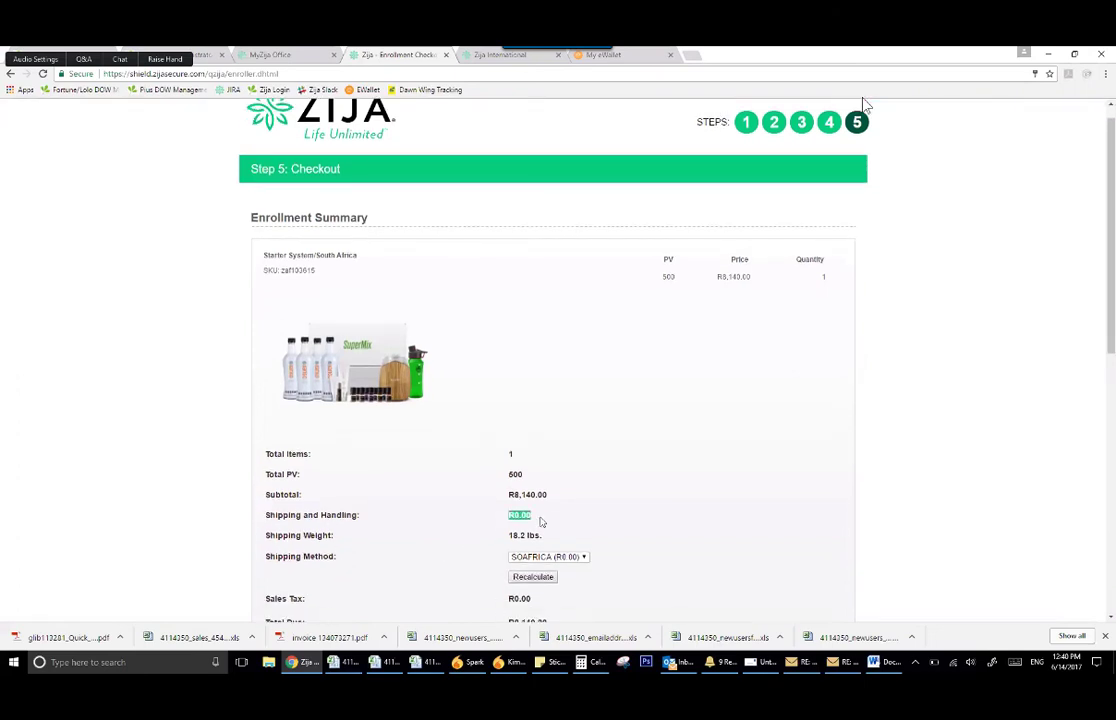
scroll(541, 521, "down", 3)
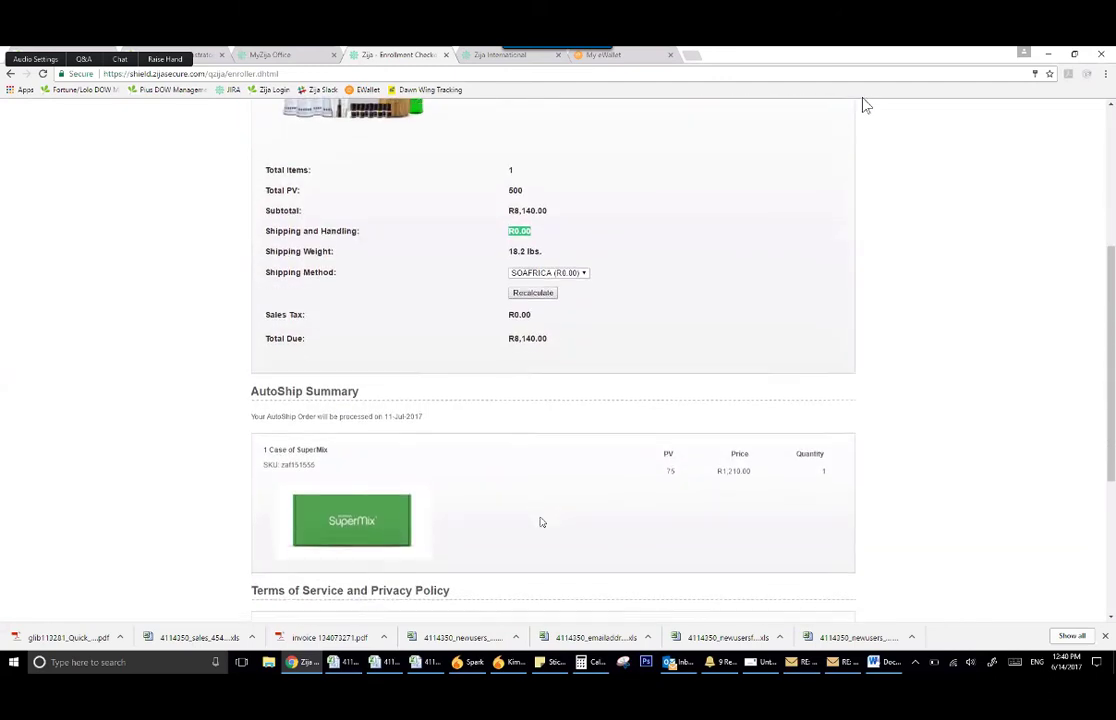
scroll(541, 521, "down", 2)
scroll(541, 521, "up", 4)
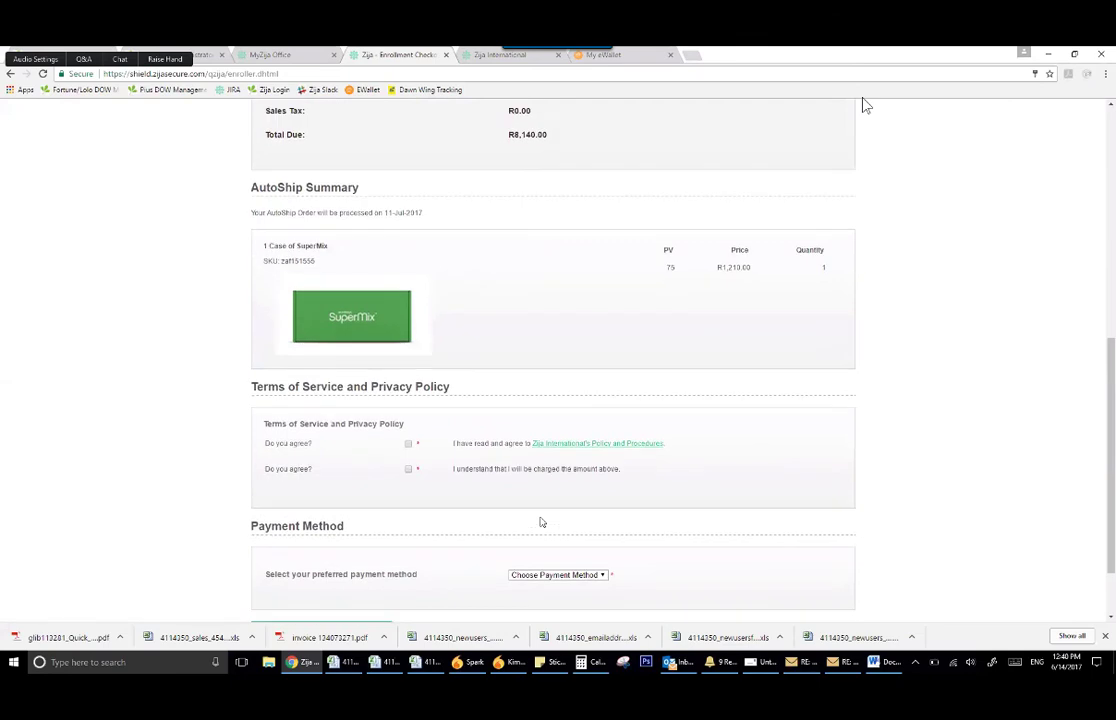
scroll(541, 521, "down", 5)
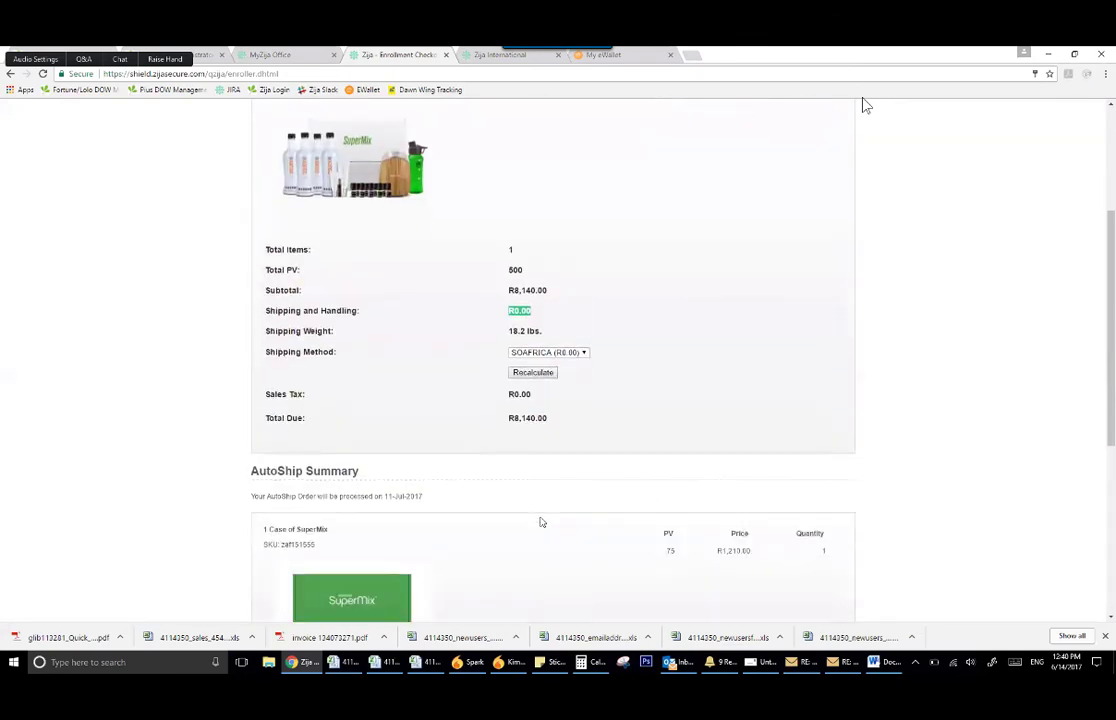
- Examine the available payment methods for the enrollment without choosing one
left_click(533, 490)
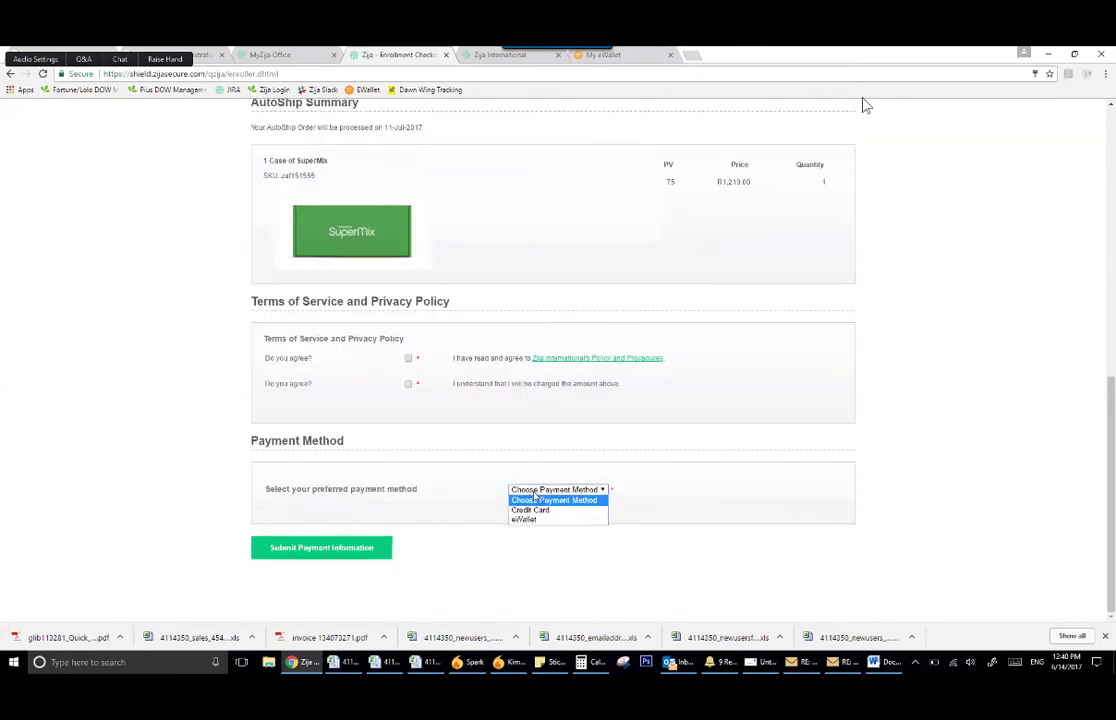
left_click(535, 495)
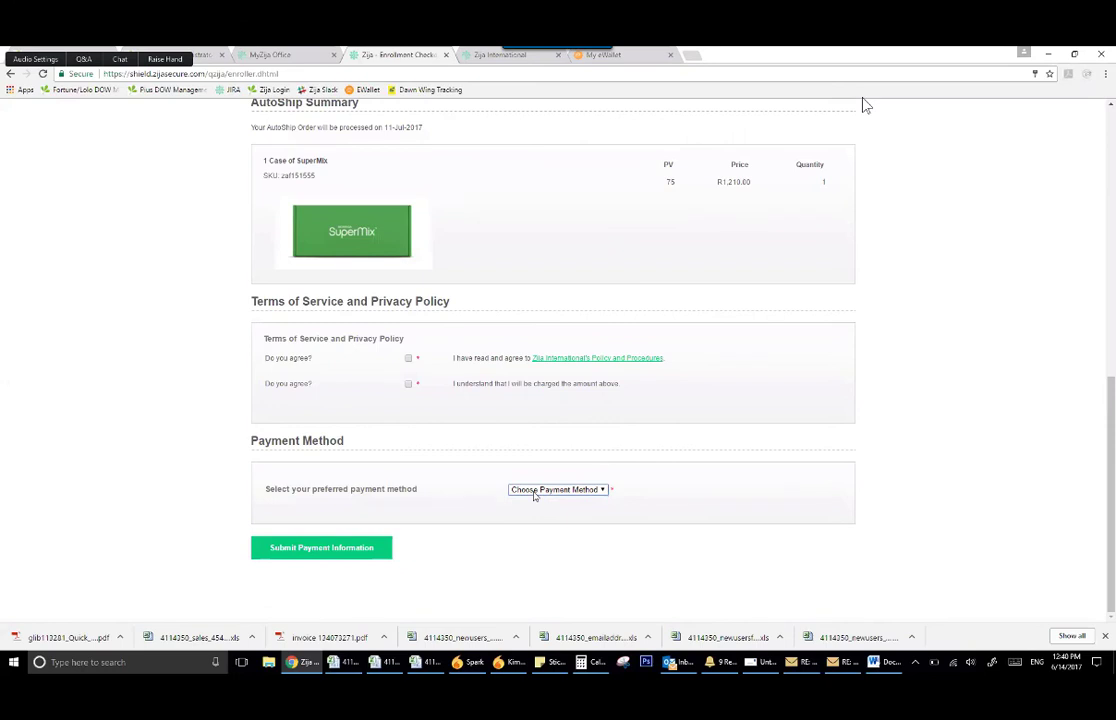
left_click(535, 490)
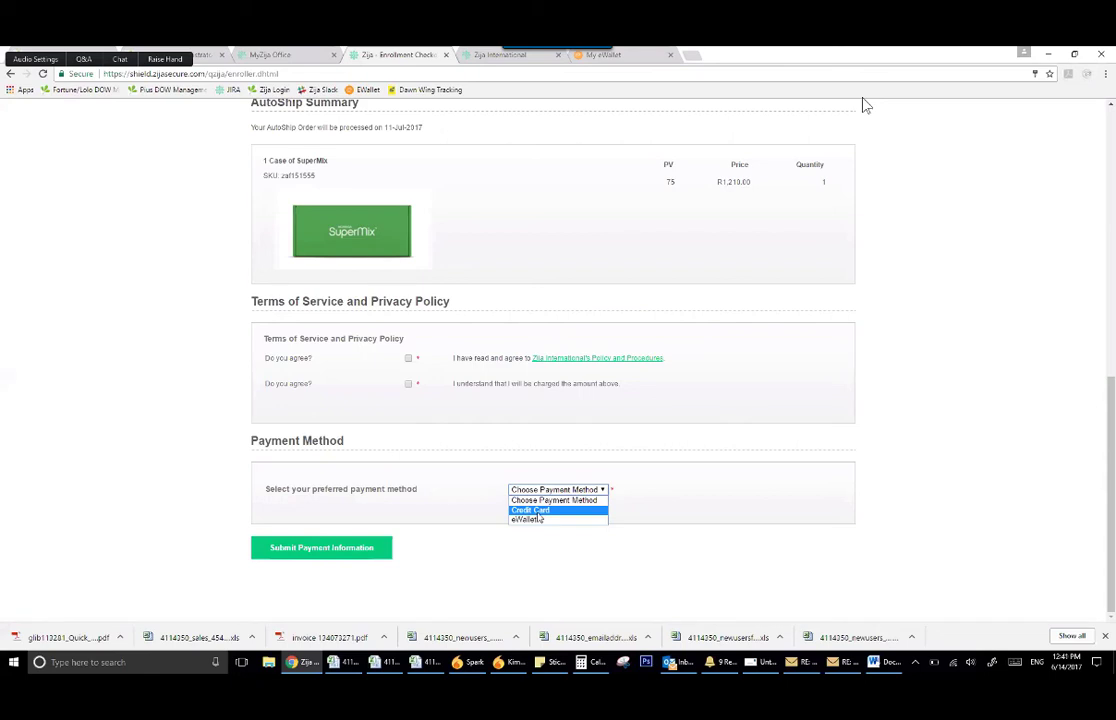
left_click(470, 489)
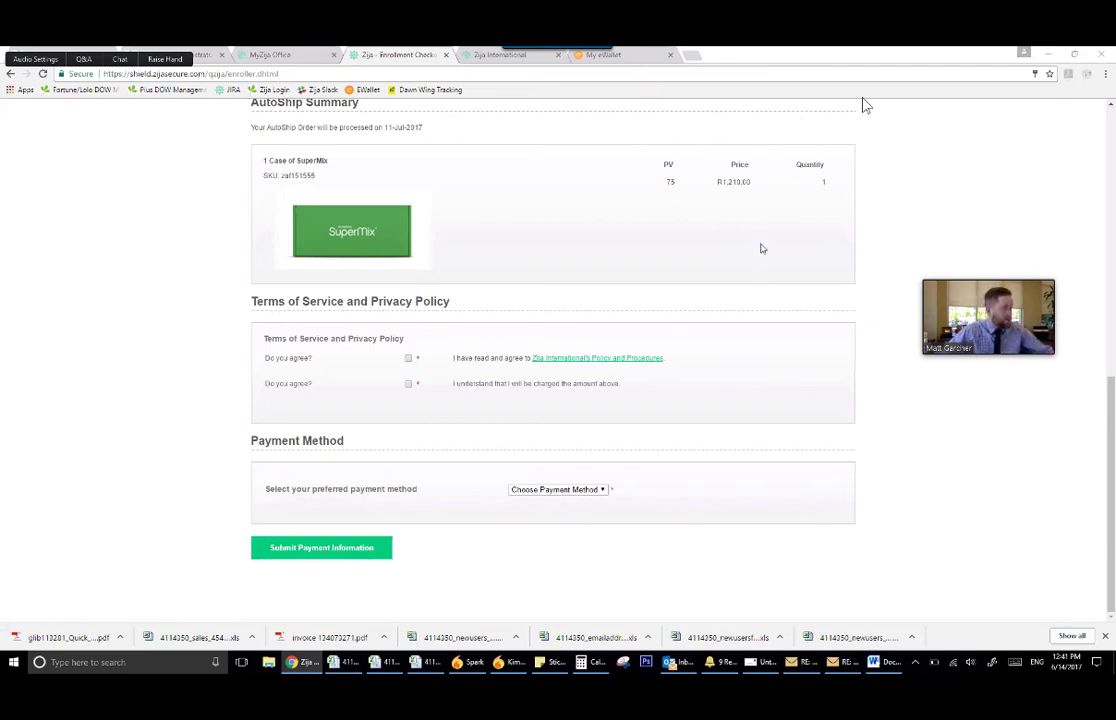
- Close the enrollment checkout and XANGO products pages and return to MyZija Office
left_click(447, 55)
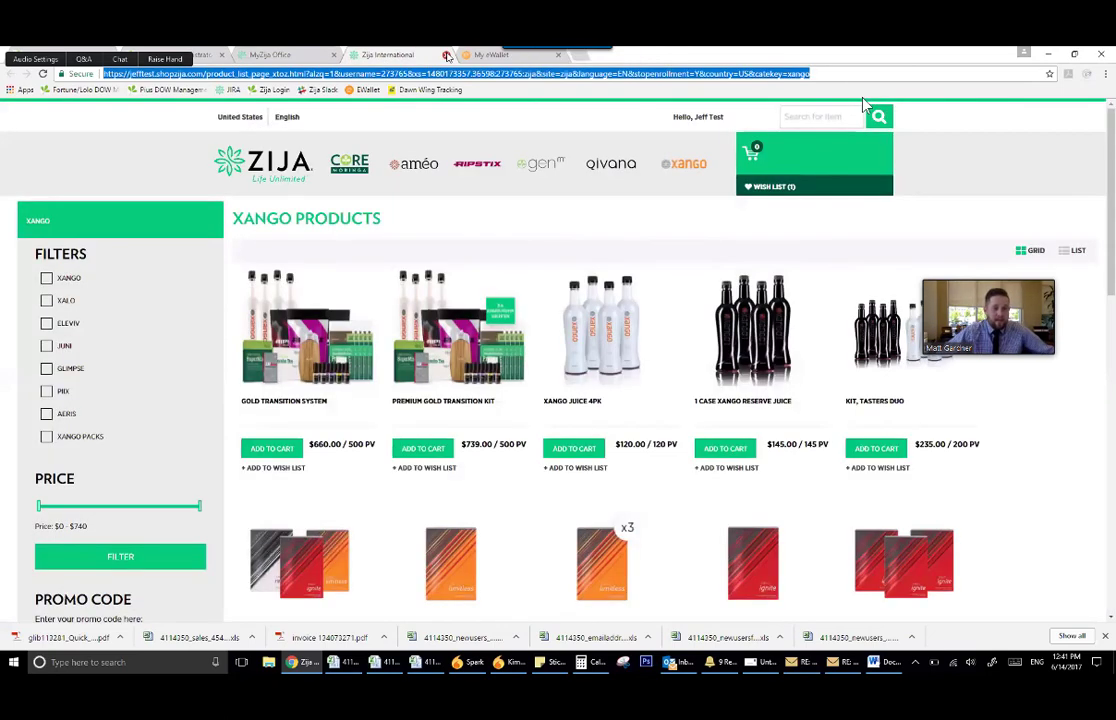
left_click(447, 55)
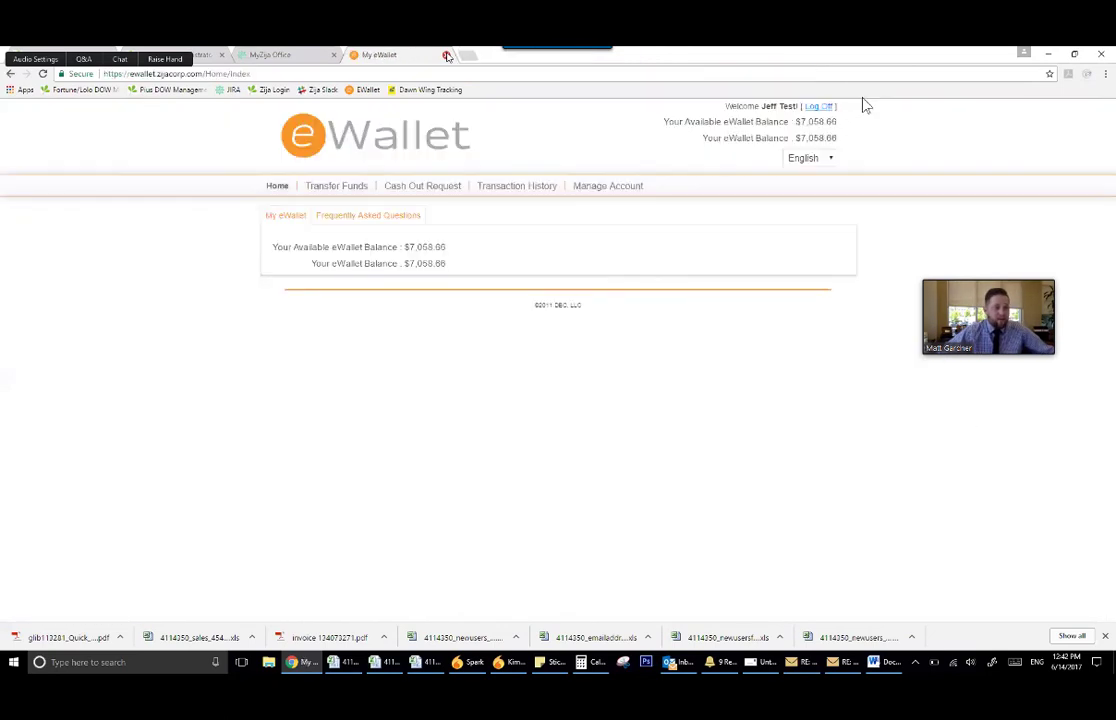
left_click(275, 56)
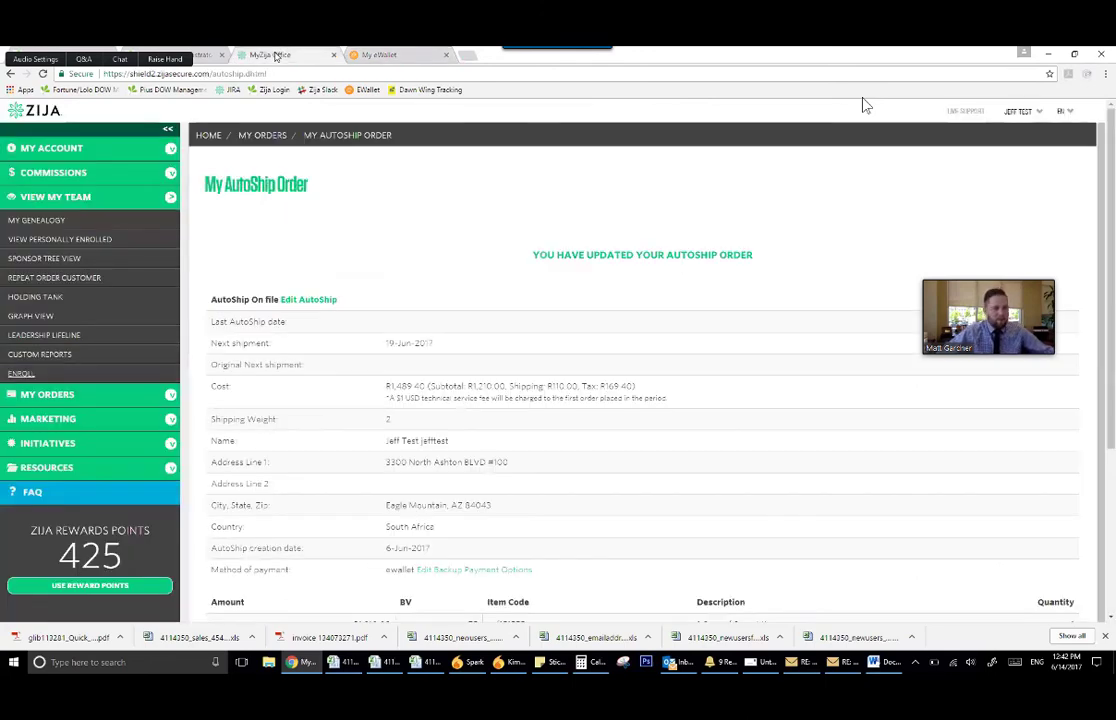